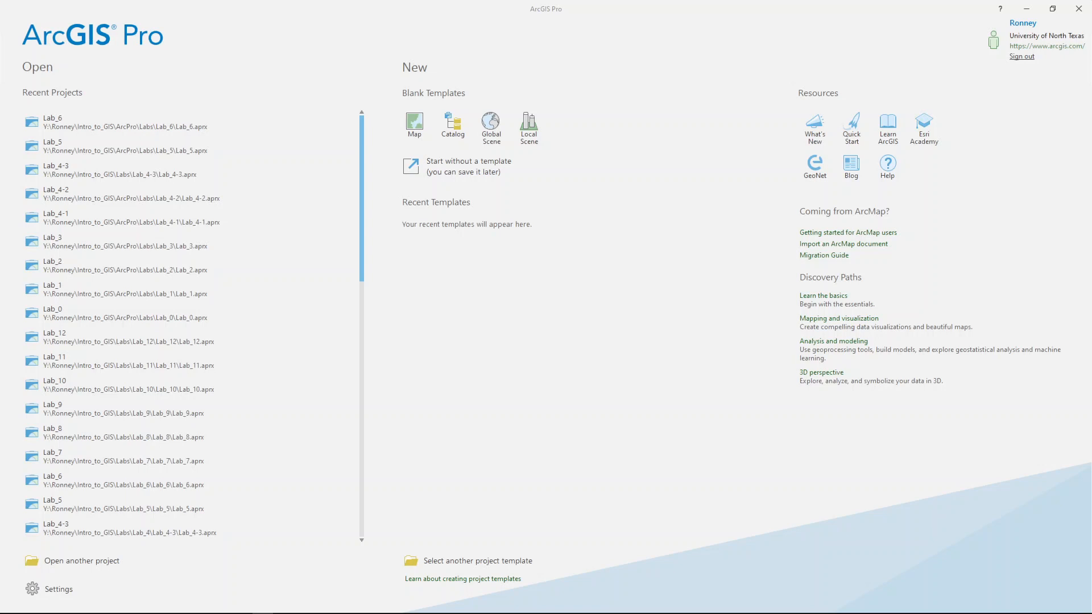
# - Start a blank Map project and name it Lab_7
pyautogui.click(406, 121)
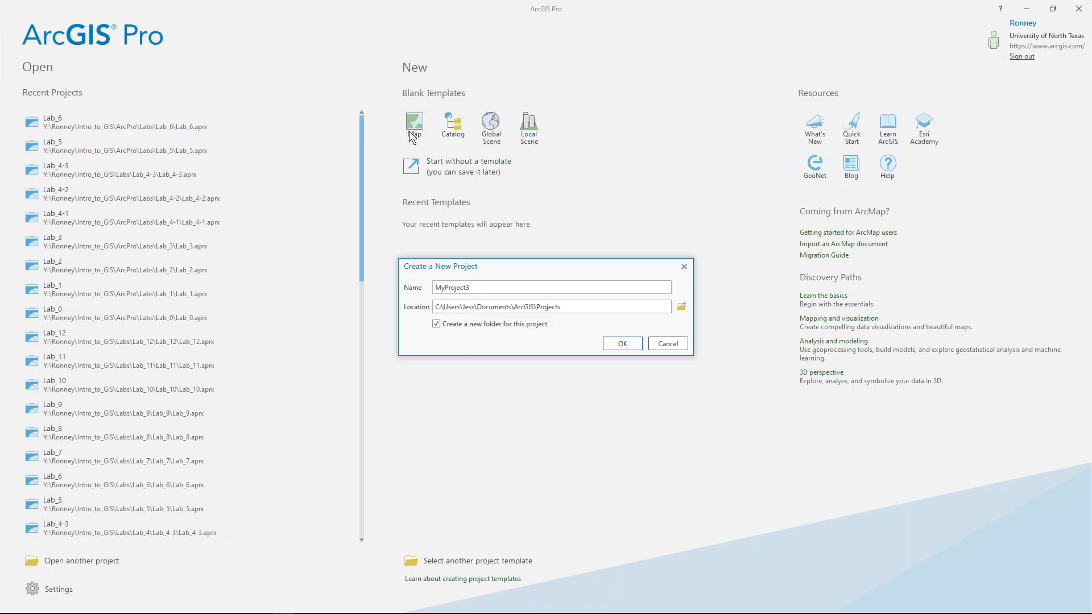
pyautogui.doubleClick(477, 290)
pyautogui.write('Lab_7')
# - Set the project location to the ArcPro\Labs folder on the Y: drive
pyautogui.click(683, 306)
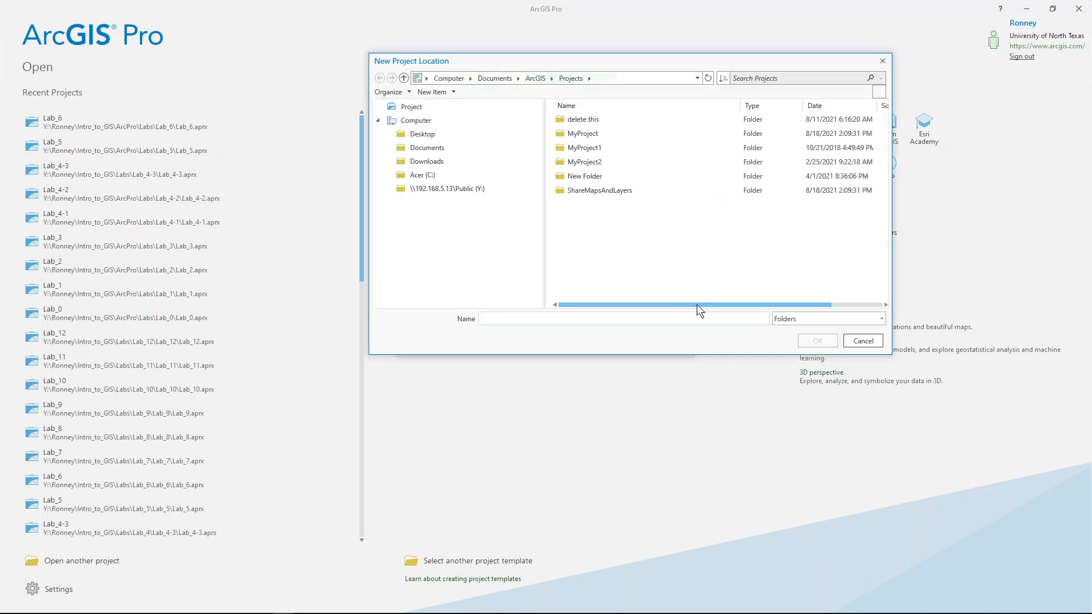
pyautogui.click(494, 192)
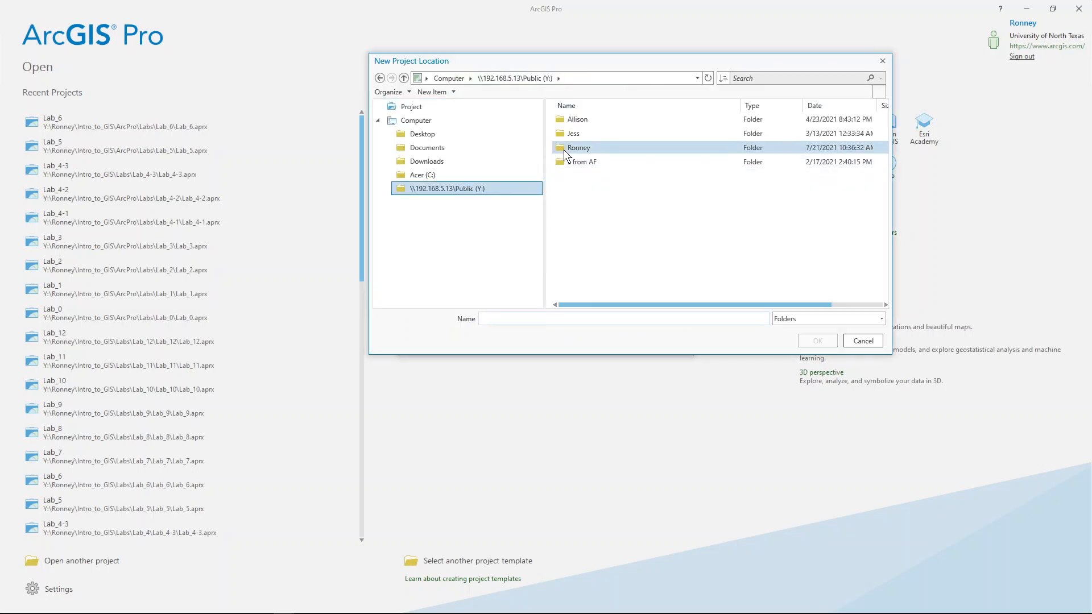
pyautogui.doubleClick(564, 149)
pyautogui.doubleClick(581, 161)
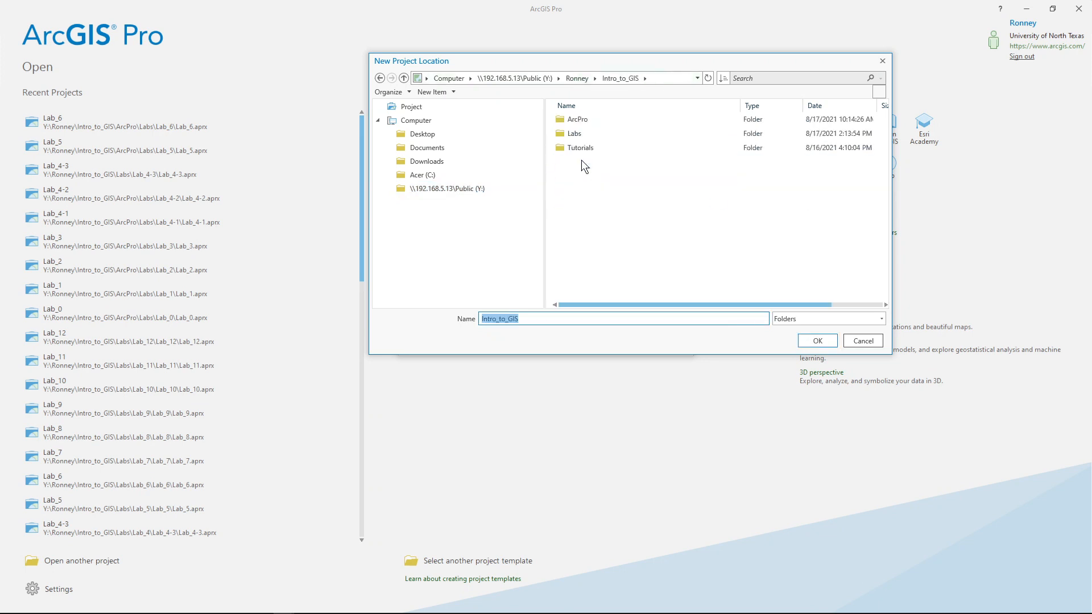
pyautogui.doubleClick(581, 118)
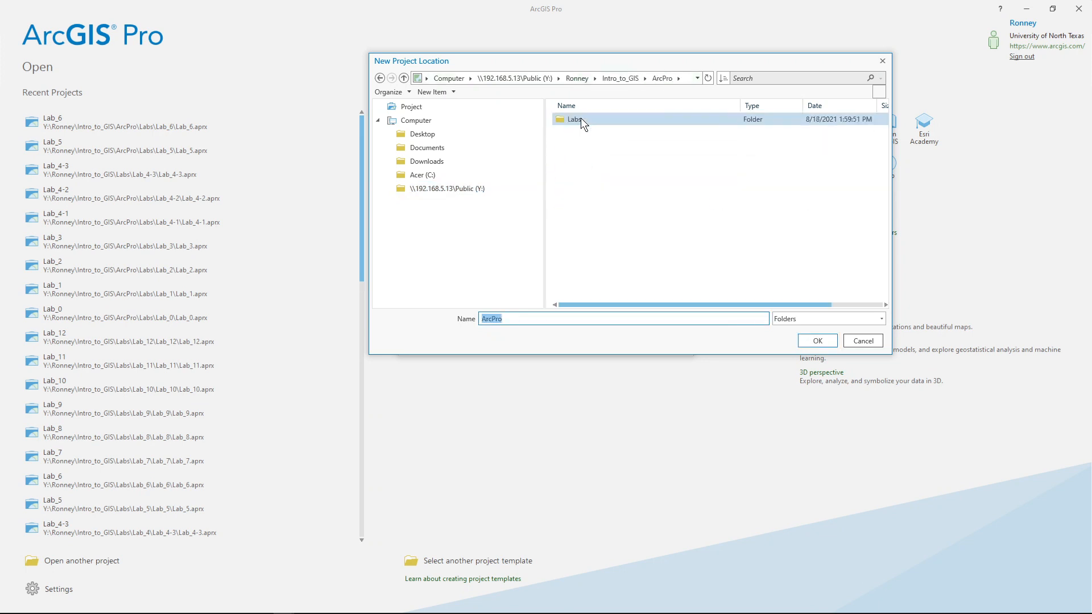
pyautogui.click(826, 343)
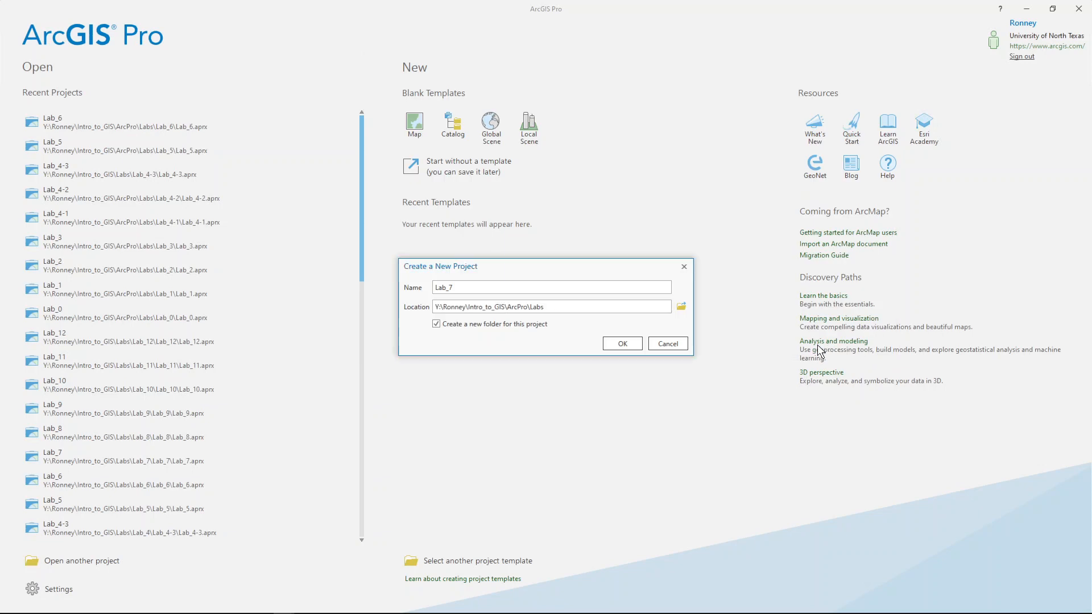
# - Create the Lab_7 project and remove the Topographic basemap from Contents
pyautogui.click(622, 346)
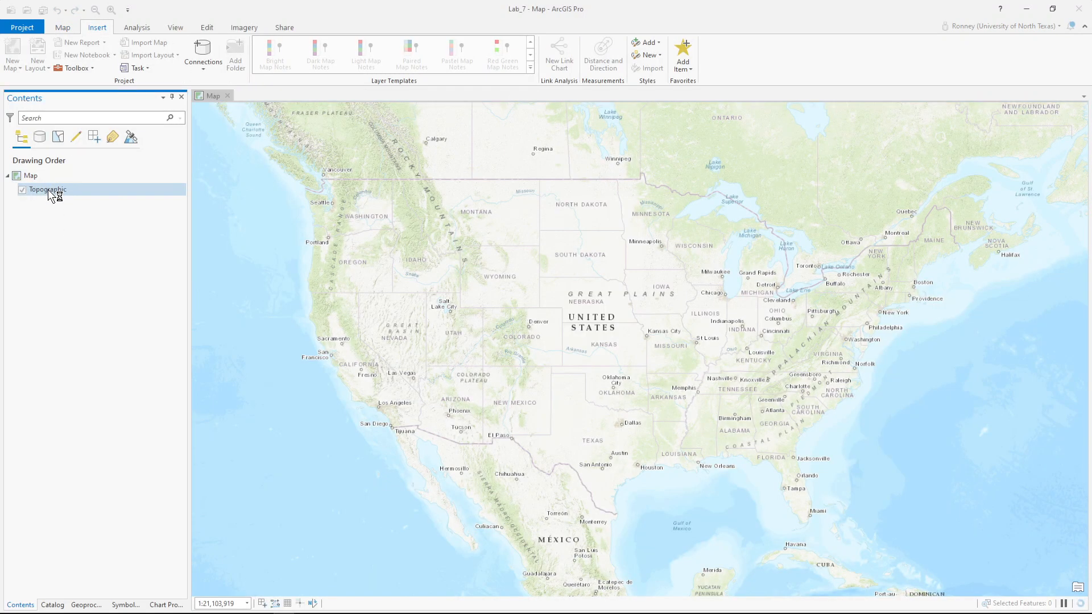
pyautogui.rightClick(48, 191)
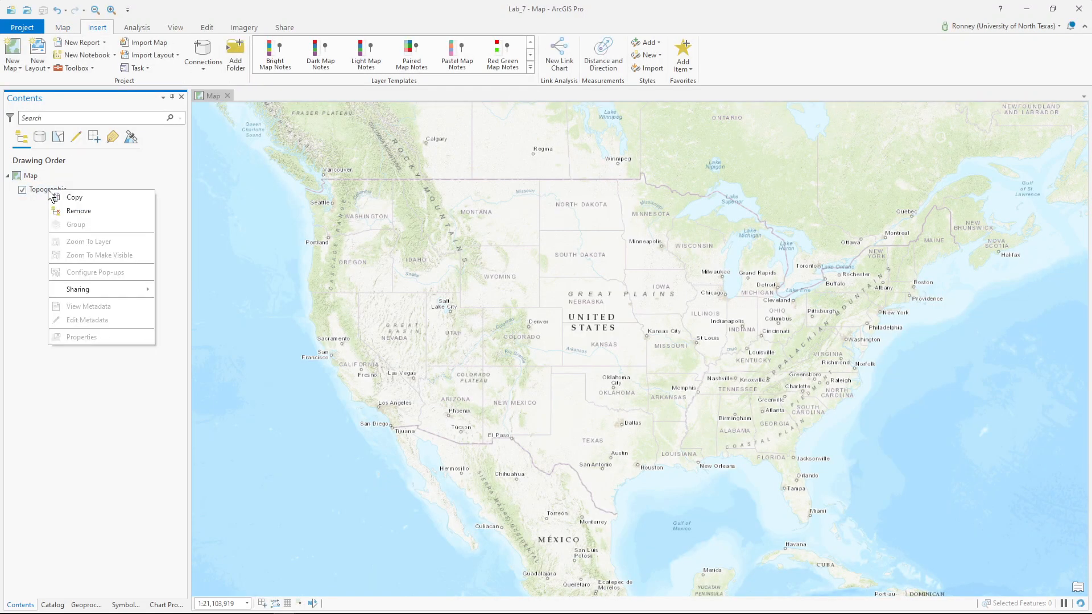
pyautogui.click(74, 210)
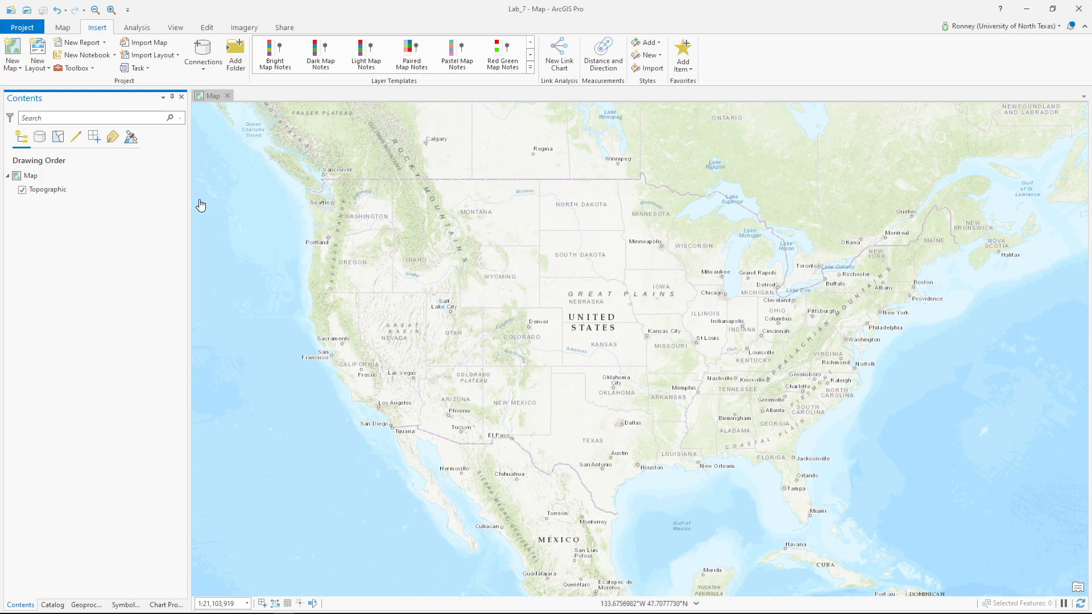
pyautogui.rightClick(46, 188)
pyautogui.click(71, 210)
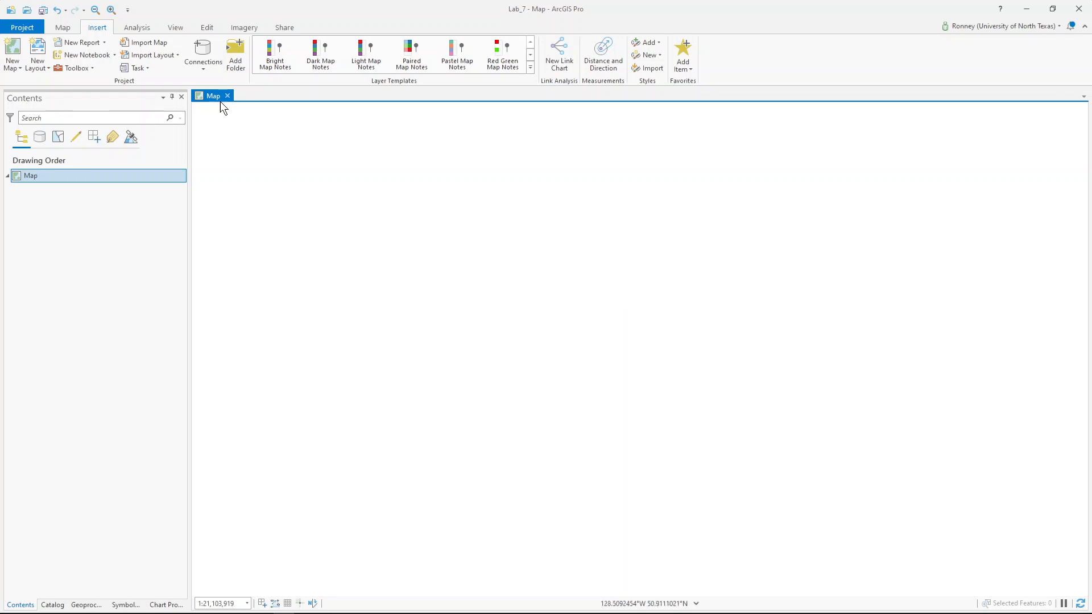
pyautogui.click(62, 28)
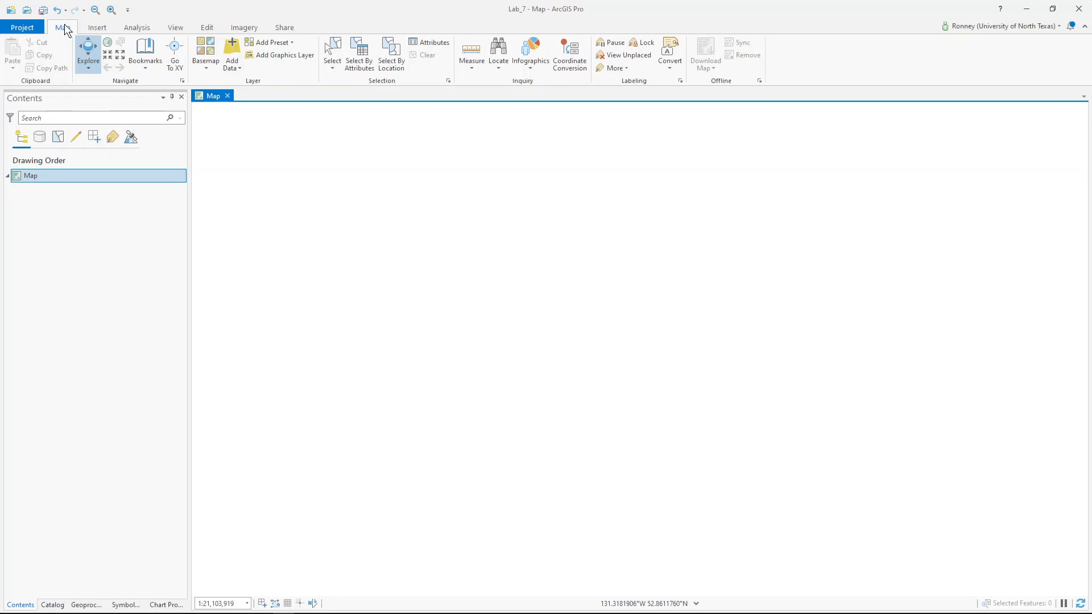
# - Add TX_county.shp from Lab_7\data\Spatial_Query_Lab_Data-1\Spatial_Query_Lab_Data to the map
pyautogui.click(232, 51)
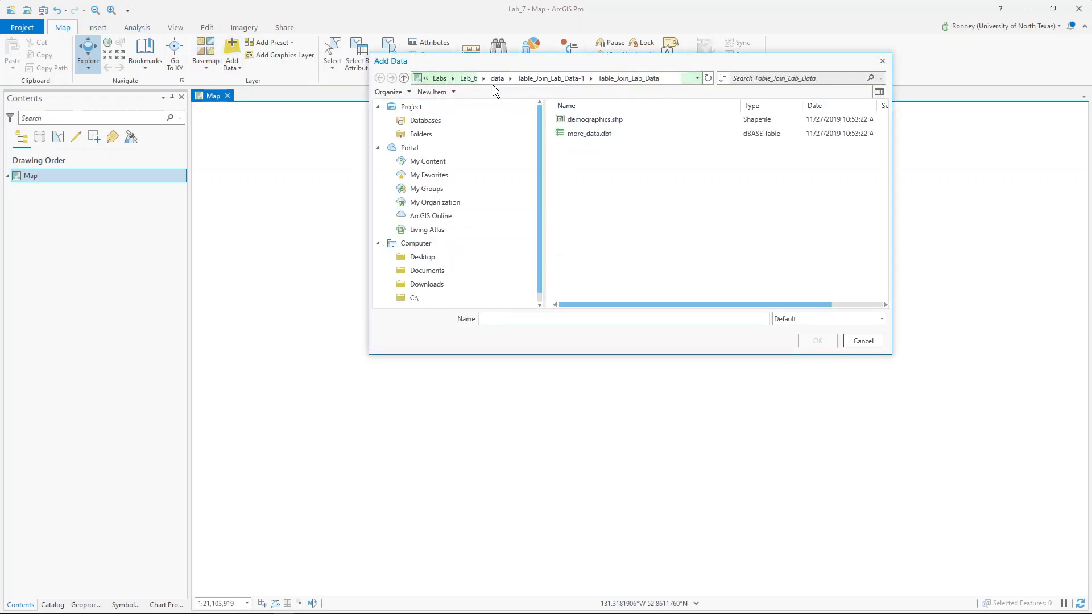
pyautogui.click(440, 78)
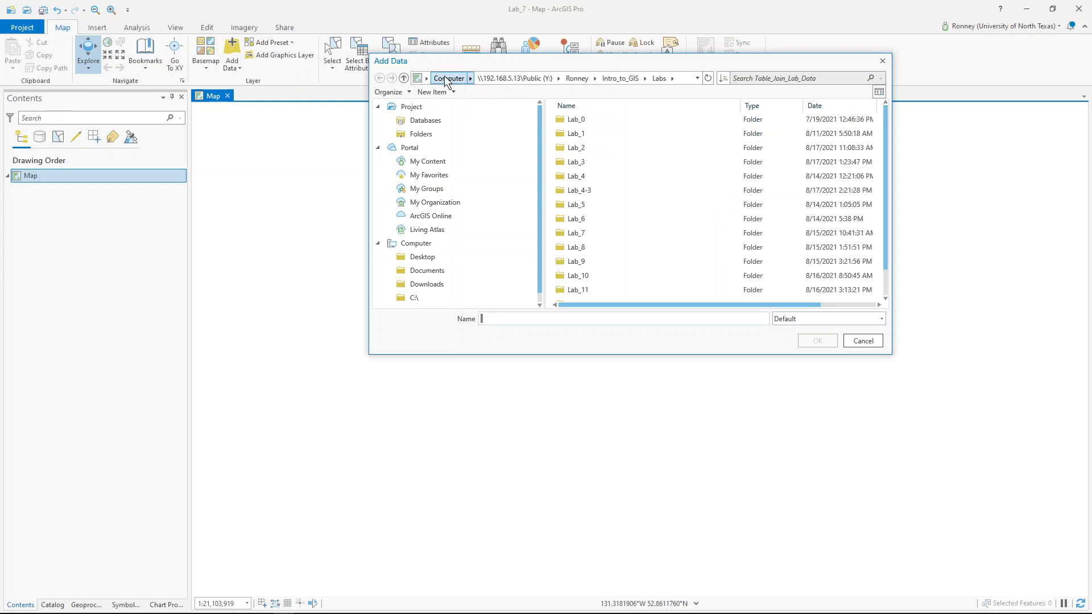
pyautogui.doubleClick(584, 230)
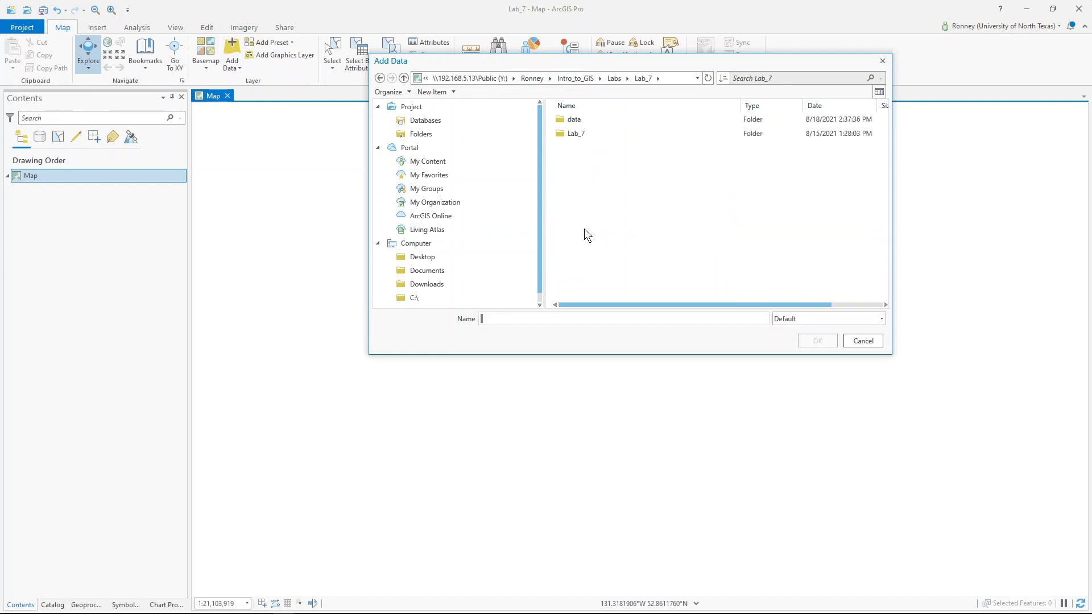
pyautogui.doubleClick(575, 120)
pyautogui.doubleClick(579, 120)
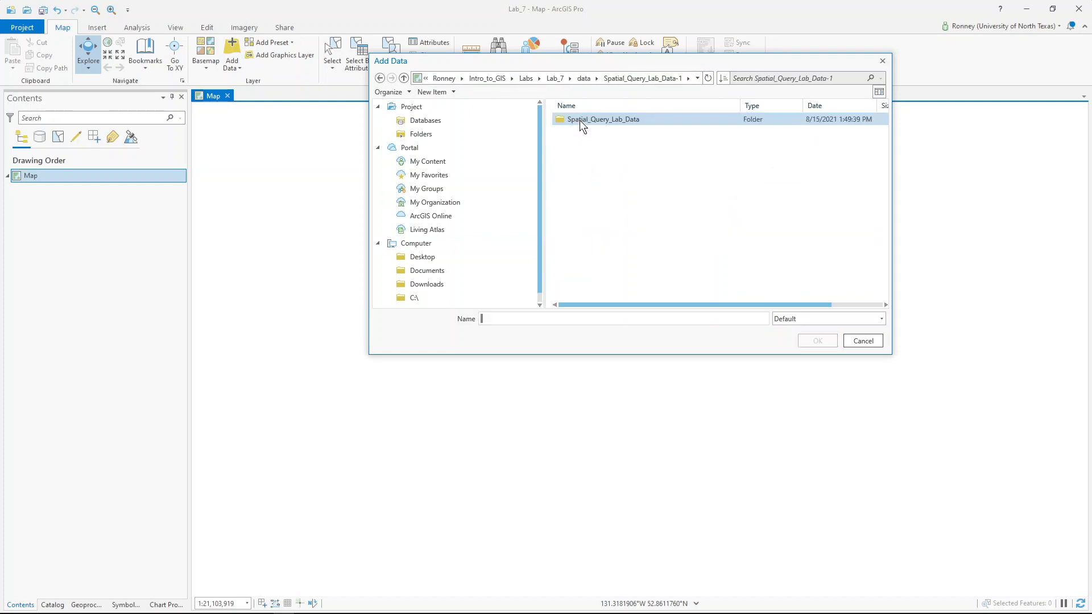
pyautogui.doubleClick(578, 121)
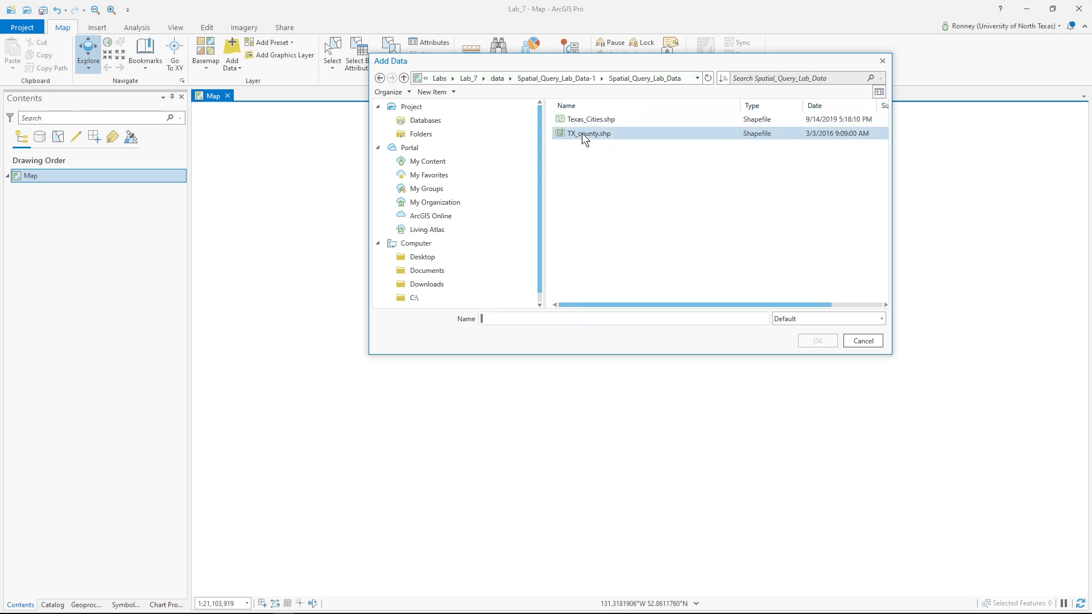
pyautogui.click(581, 133)
pyautogui.click(803, 345)
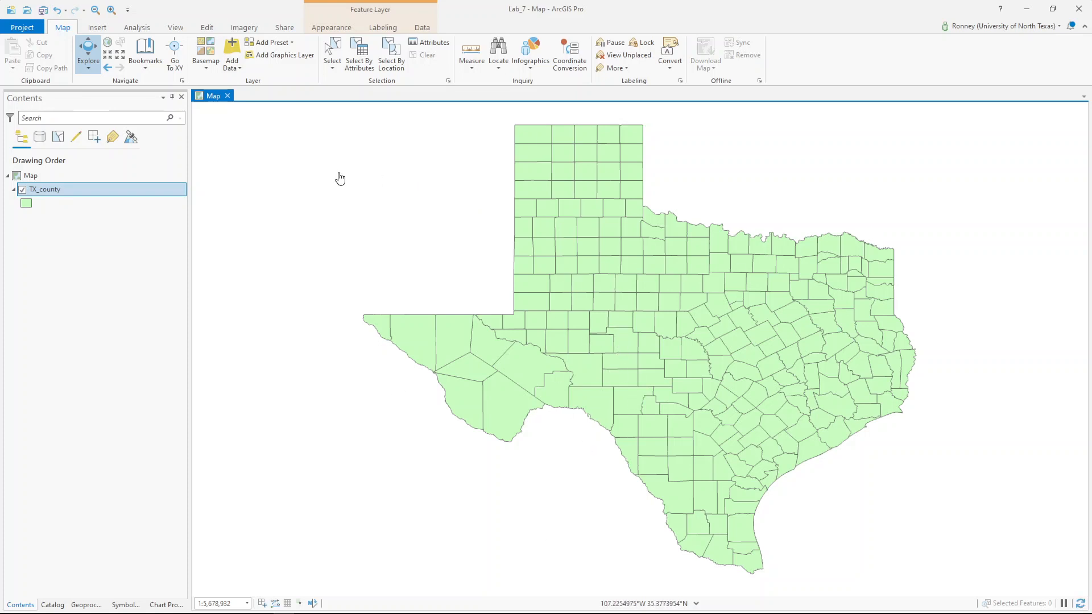
# - Select by attributes where CNTY_NM is equal to Denton
pyautogui.click(368, 63)
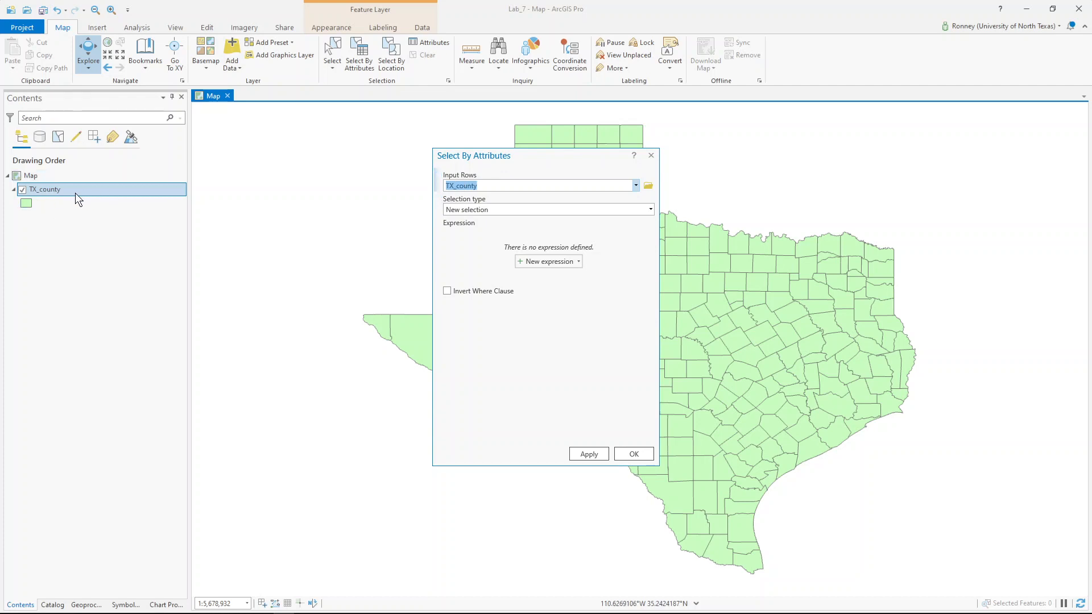
pyautogui.click(539, 261)
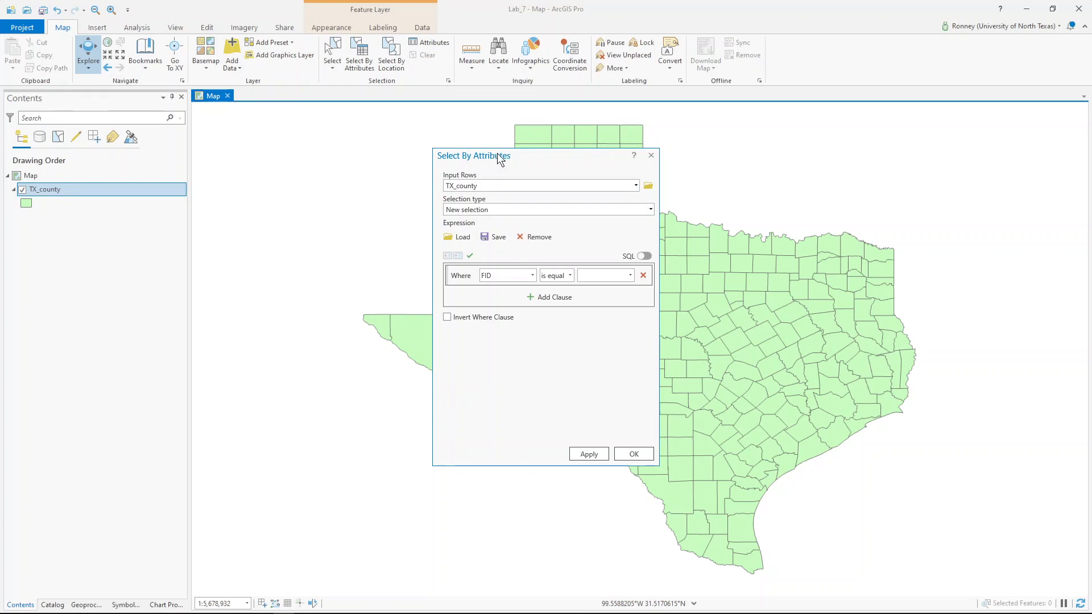
pyautogui.moveTo(499, 158); pyautogui.dragTo(318, 167)
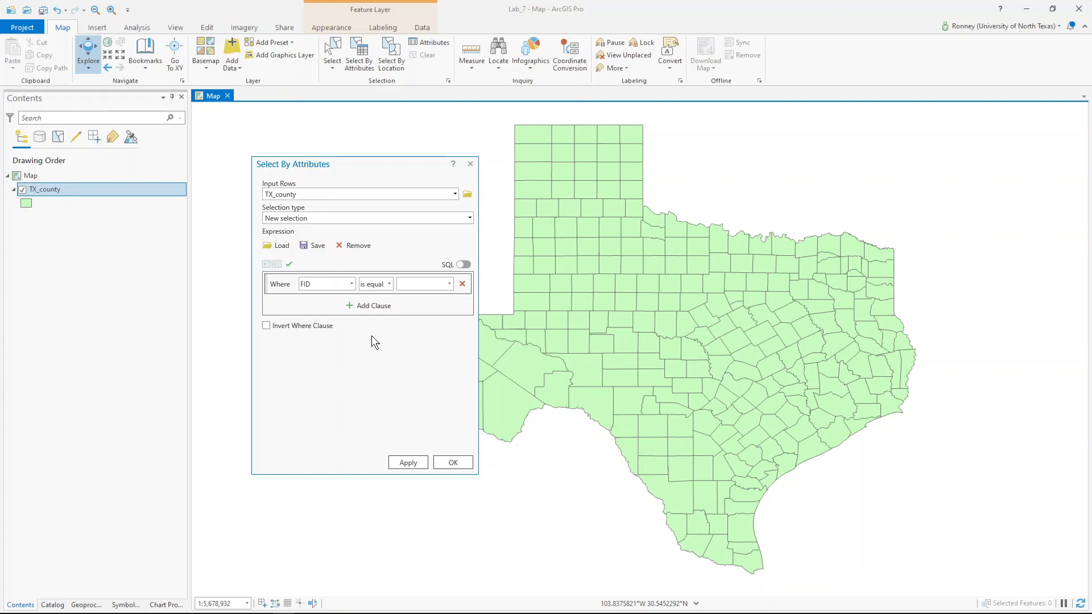
pyautogui.click(320, 284)
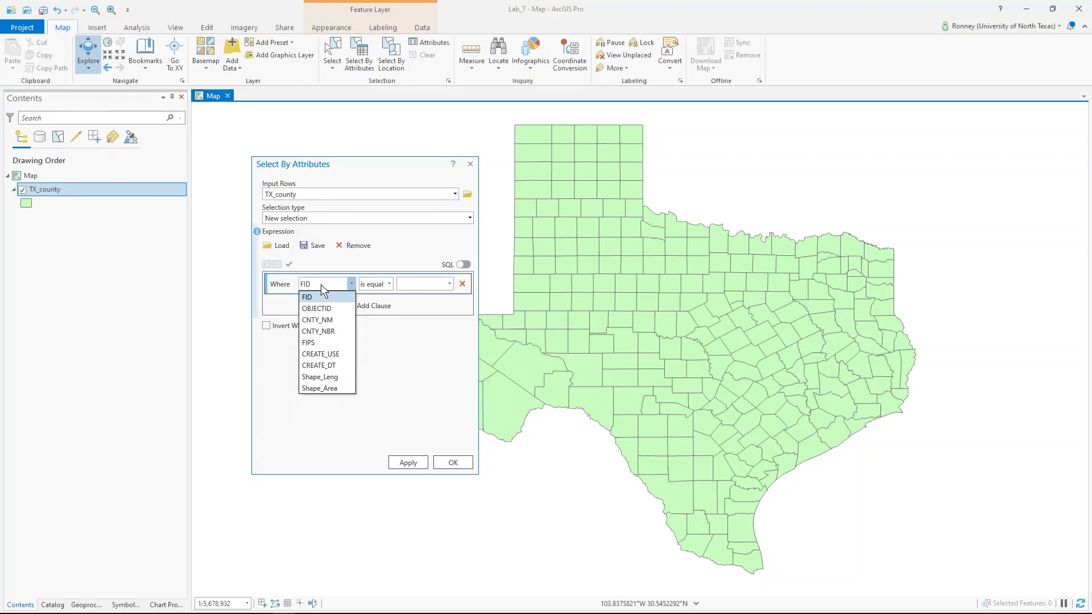
pyautogui.click(317, 320)
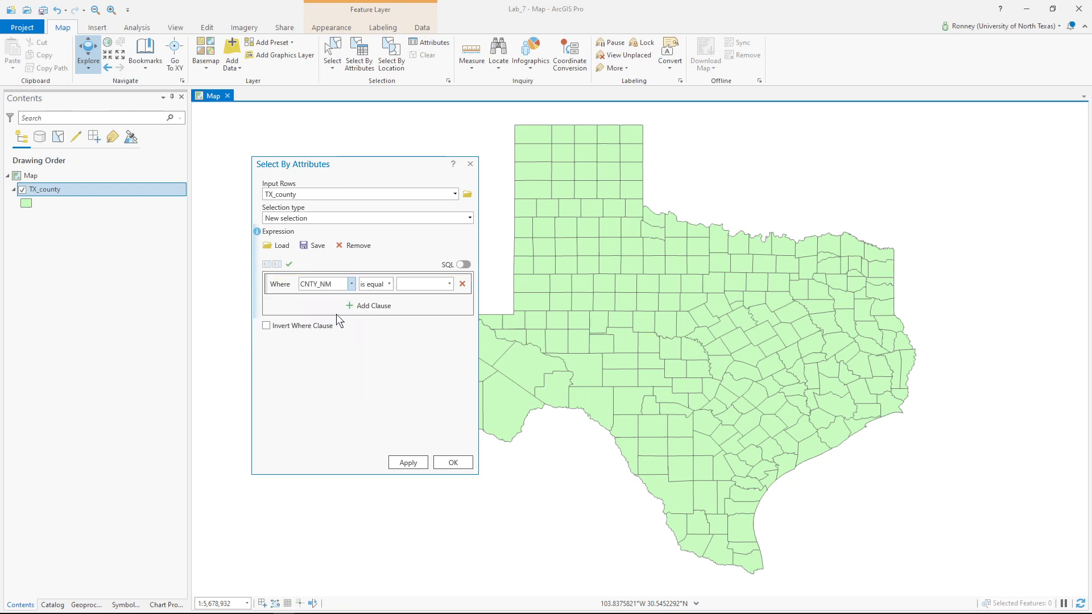
pyautogui.click(449, 284)
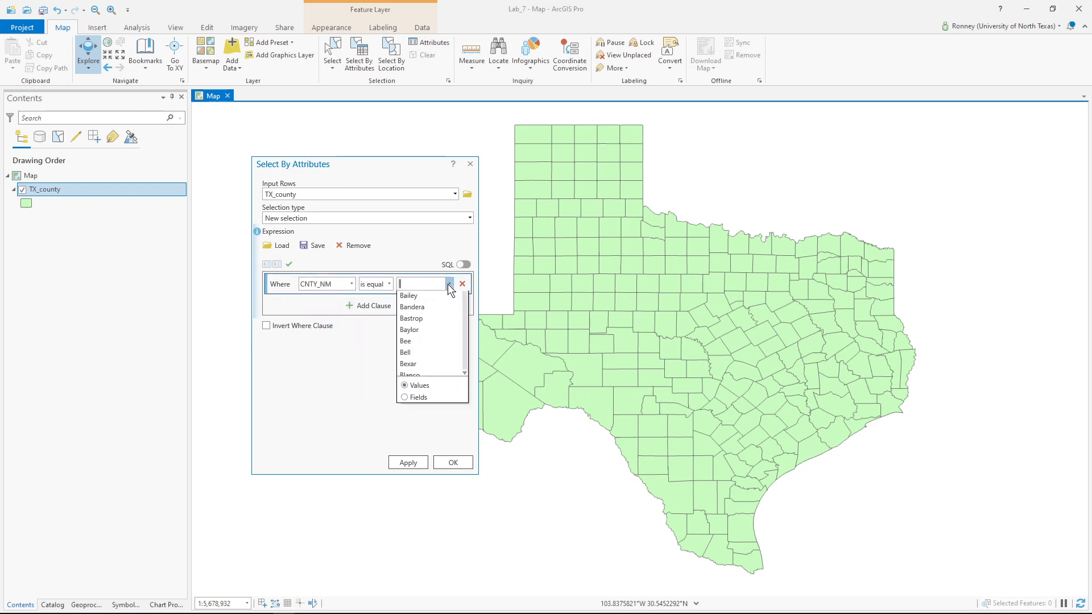
pyautogui.scroll(-6, 429, 337)
pyautogui.scroll(-9, 429, 339)
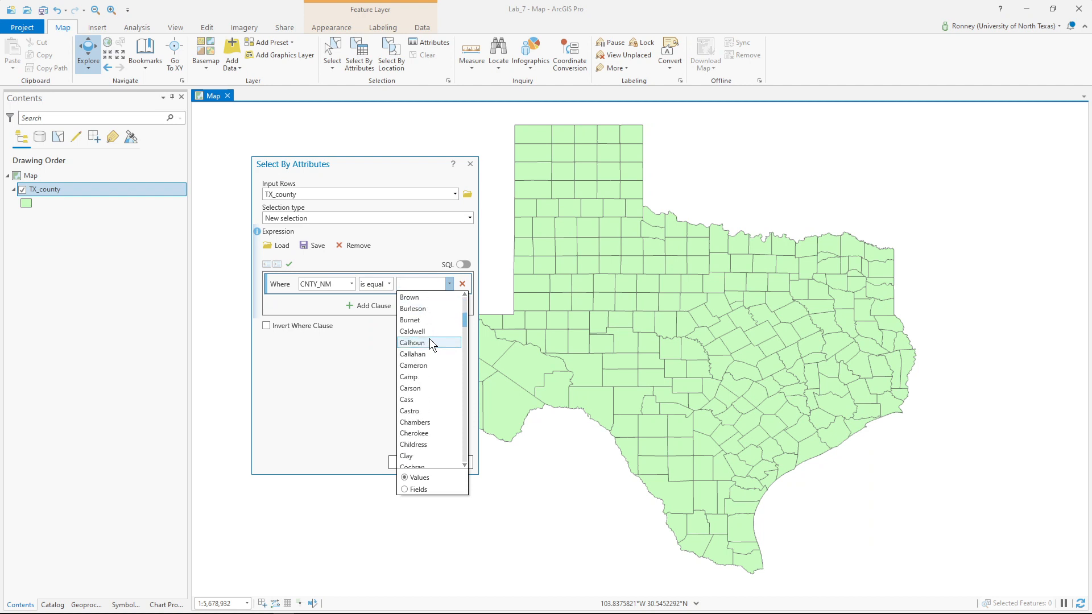
pyautogui.scroll(-2, 429, 338)
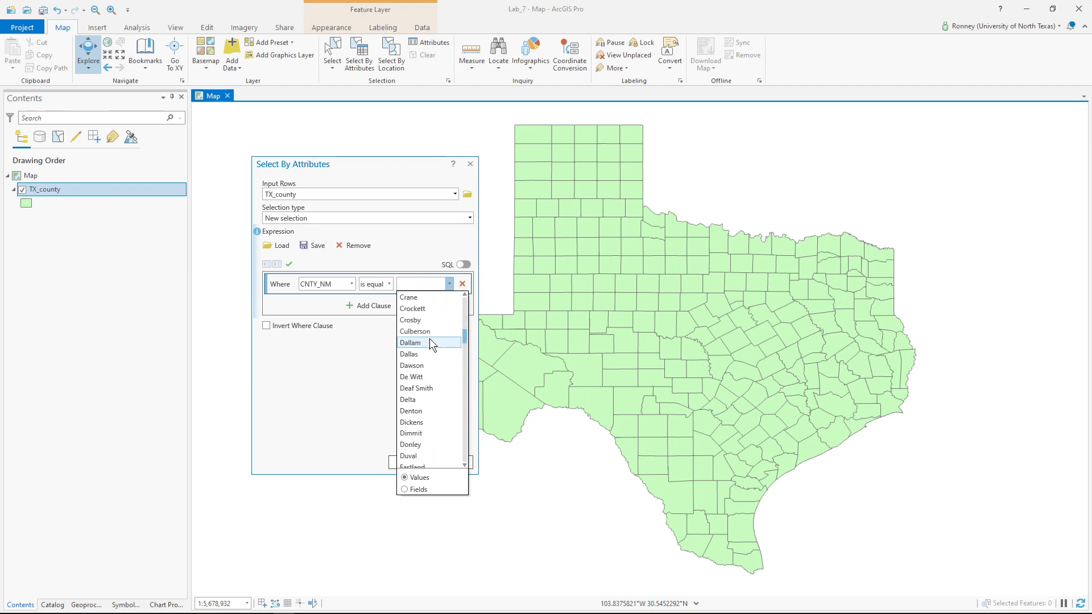
pyautogui.click(416, 415)
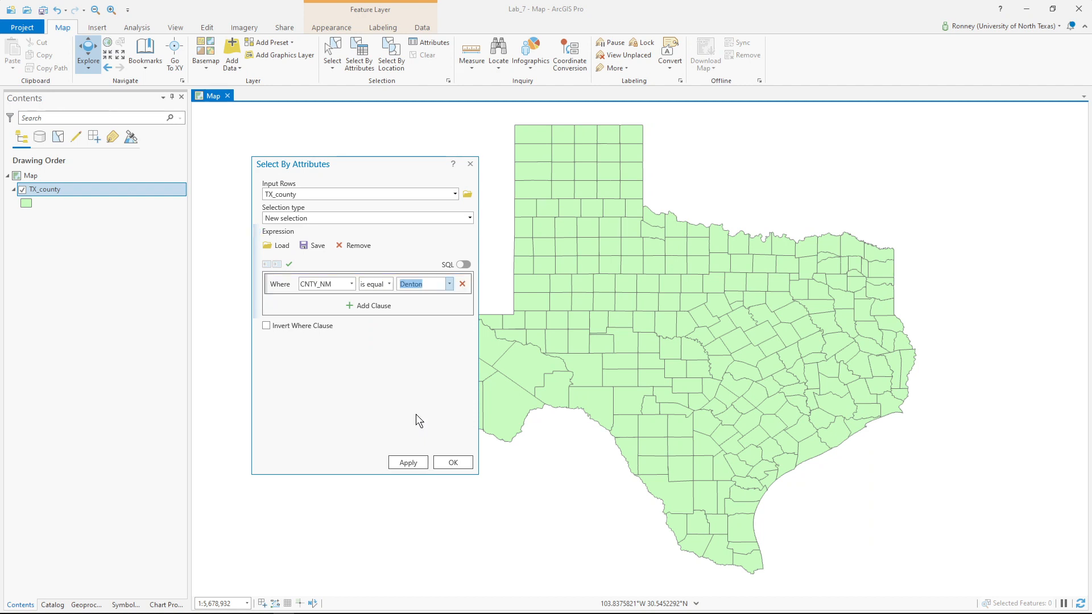
pyautogui.click(452, 462)
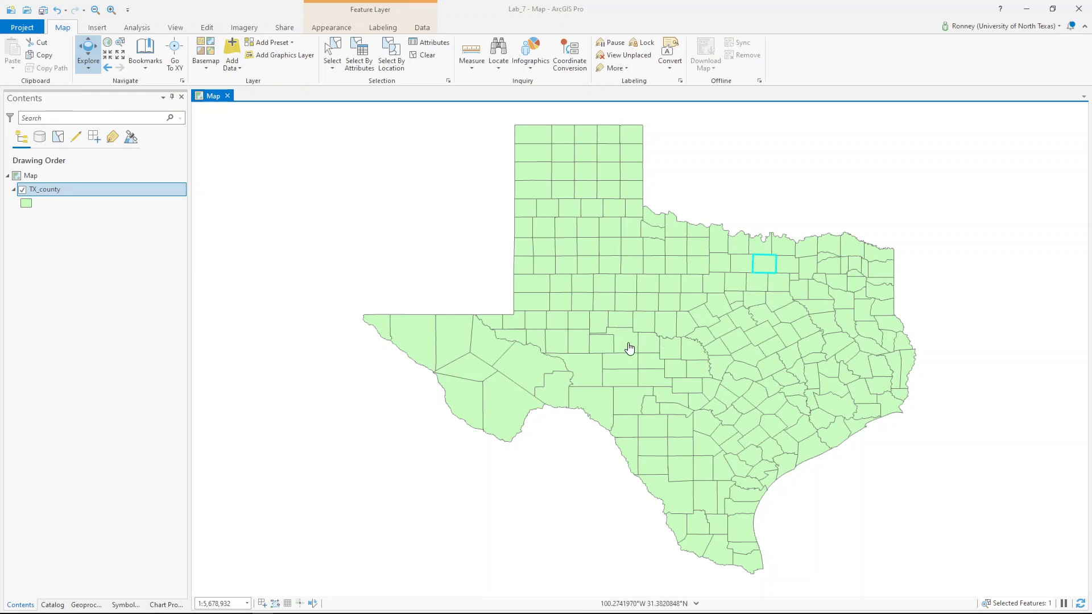
# - Pan and zoom out so all of Texas, with Denton selected, is in view
pyautogui.moveTo(626, 345); pyautogui.dragTo(643, 352)
pyautogui.scroll(2, 643, 346)
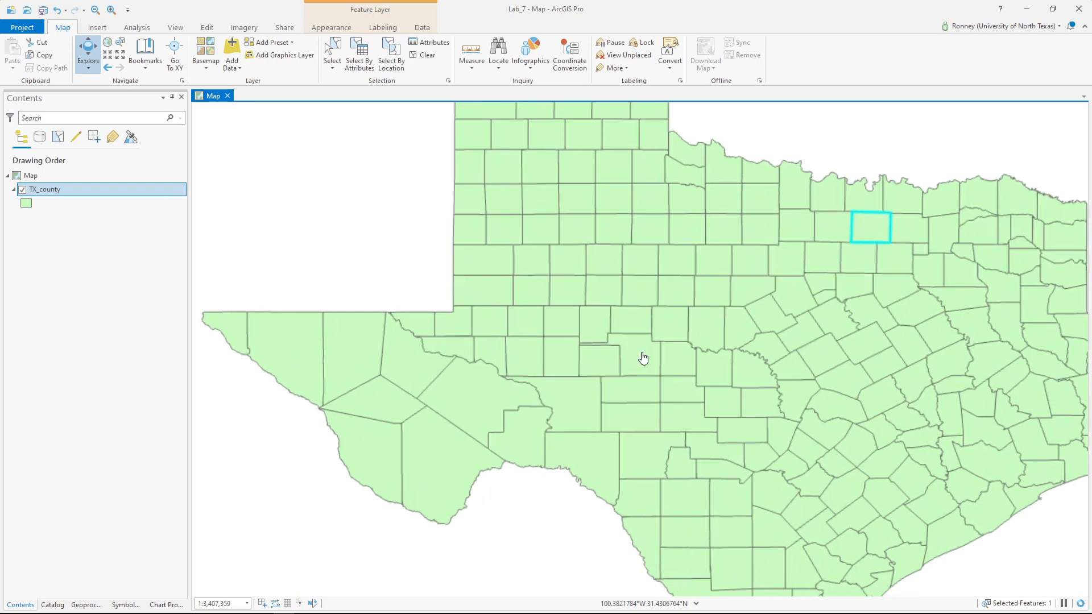
pyautogui.scroll(-1, 643, 357)
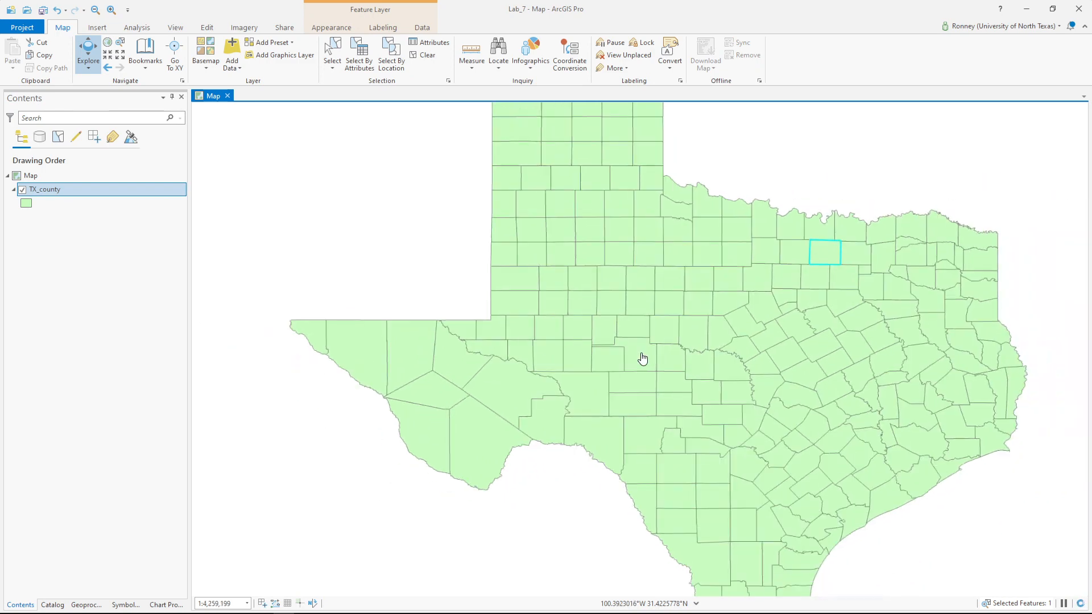
pyautogui.scroll(-1, 643, 357)
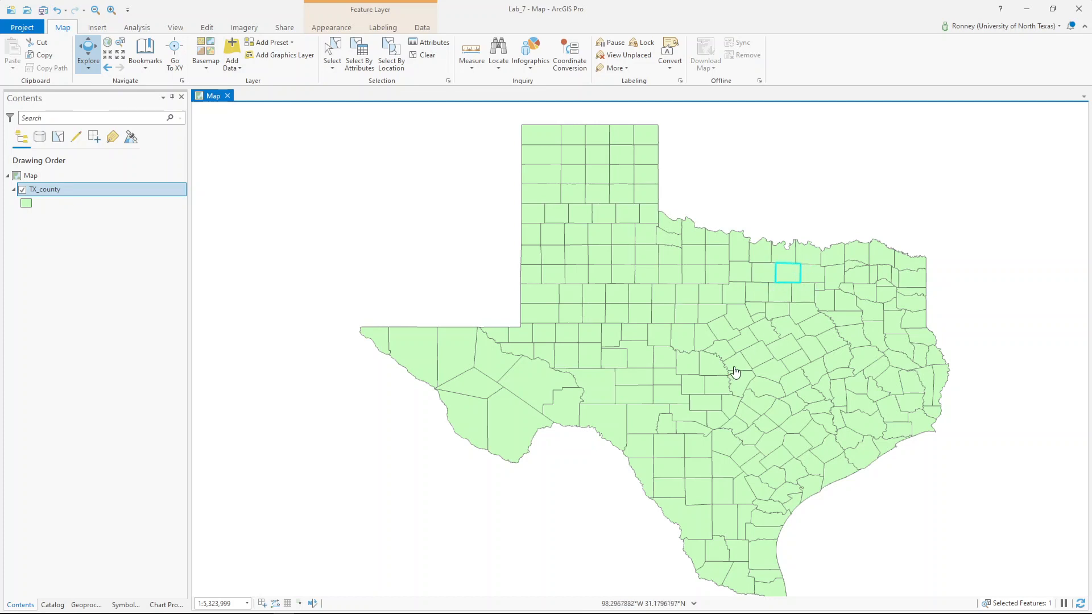
# - Open Export Features for the TX_county layer
pyautogui.click(75, 187)
pyautogui.rightClick(77, 191)
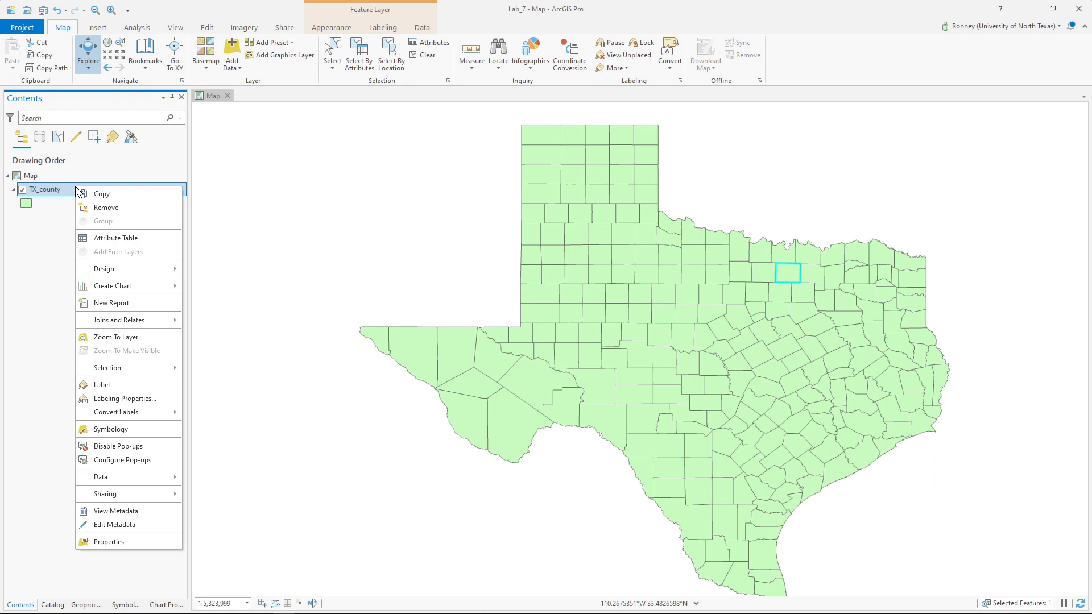
pyautogui.moveTo(118, 475)
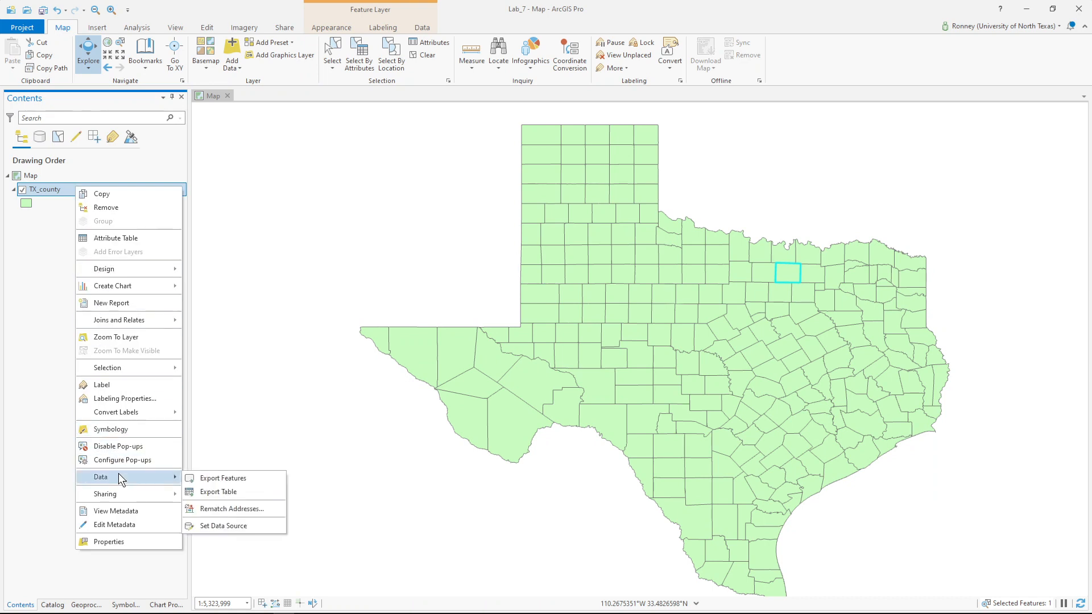
pyautogui.click(193, 479)
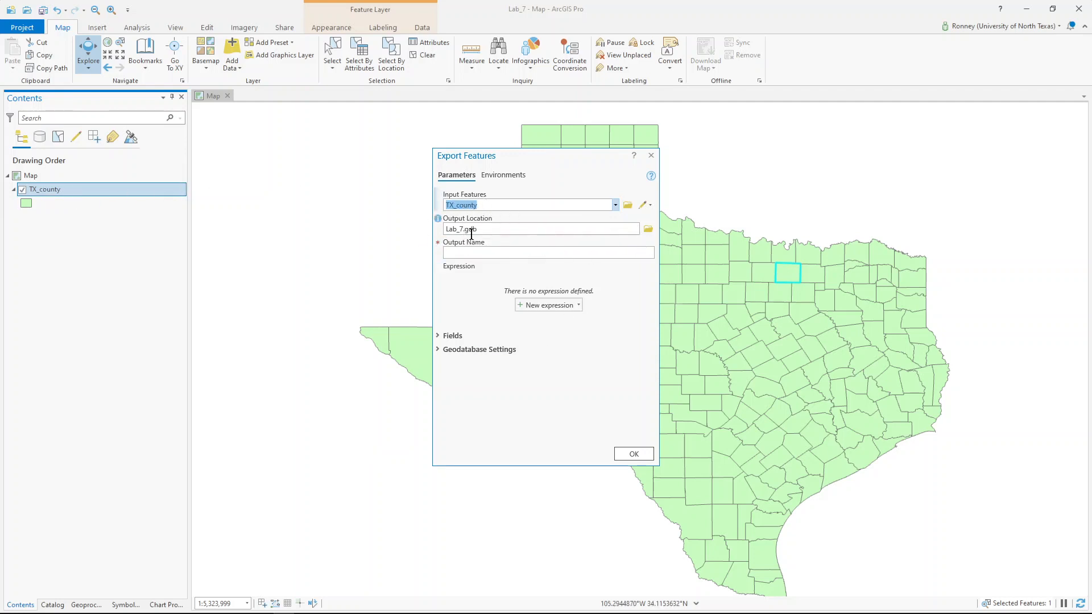
# - Browse toward the ArcPro\Labs folder on Y:, then cancel the location browse
pyautogui.click(647, 229)
pyautogui.click(647, 229)
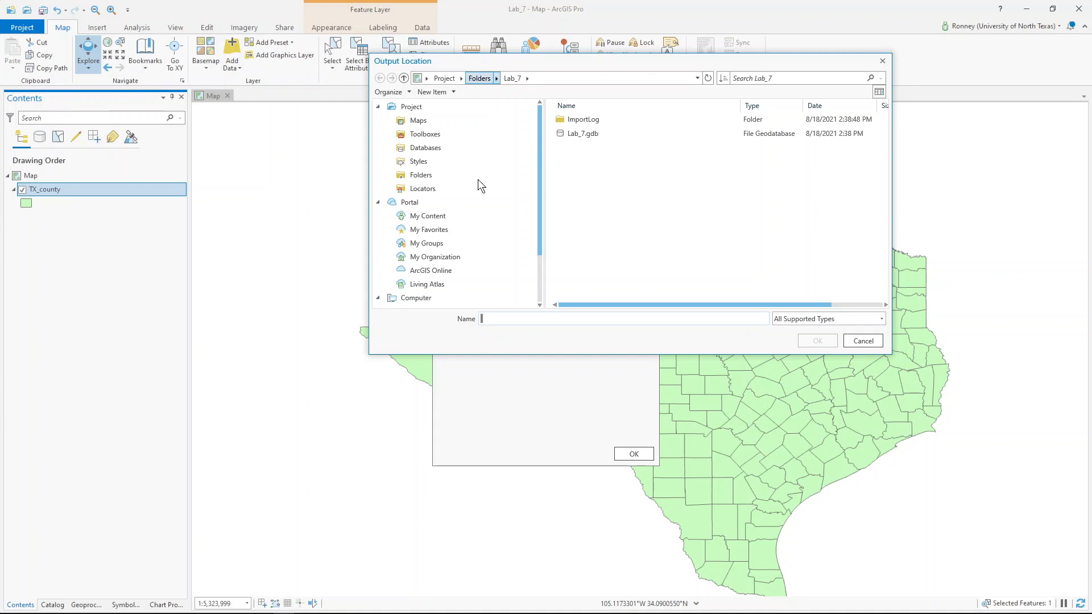
pyautogui.moveTo(540, 206); pyautogui.dragTo(547, 275)
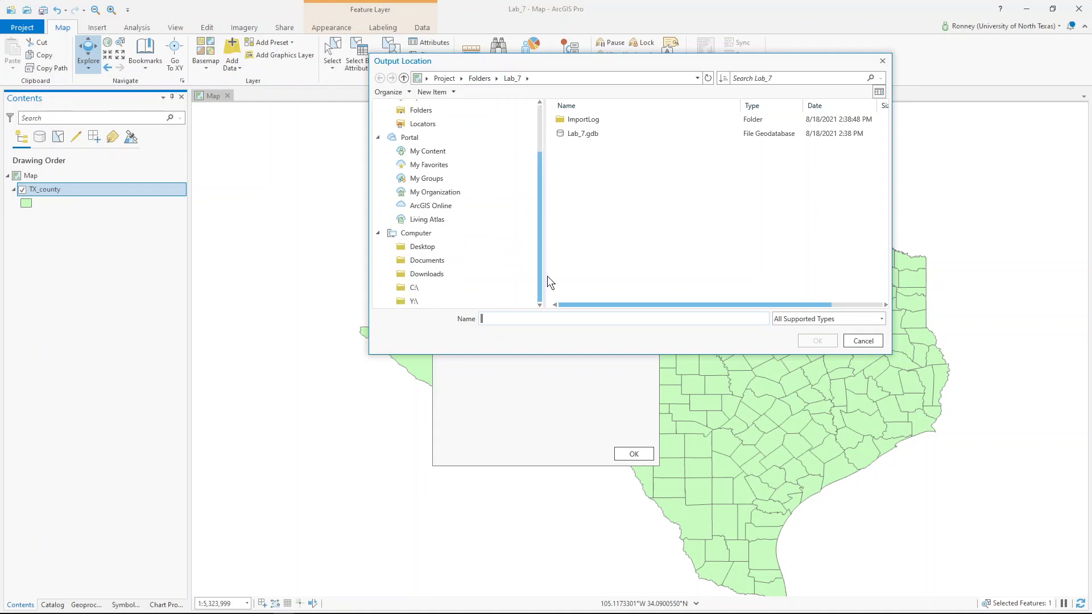
pyautogui.click(433, 302)
pyautogui.doubleClick(603, 147)
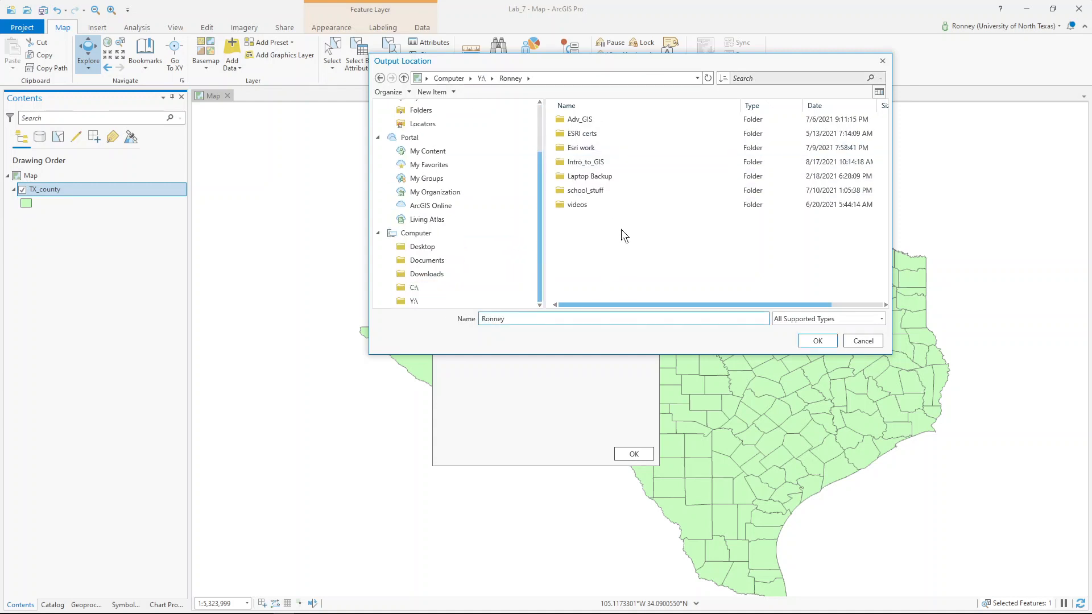
pyautogui.doubleClick(586, 159)
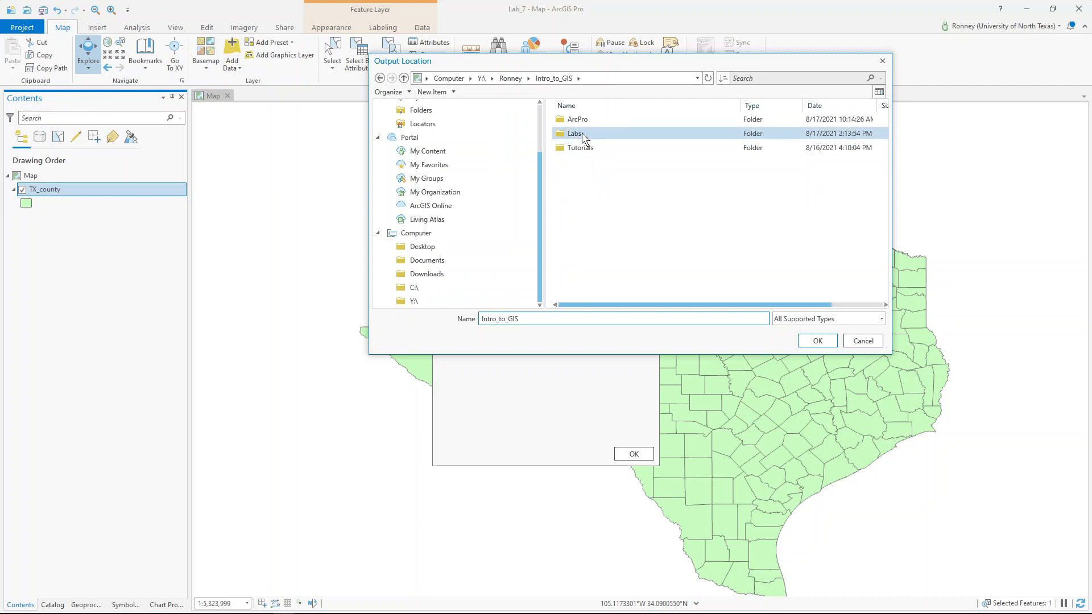
pyautogui.doubleClick(585, 118)
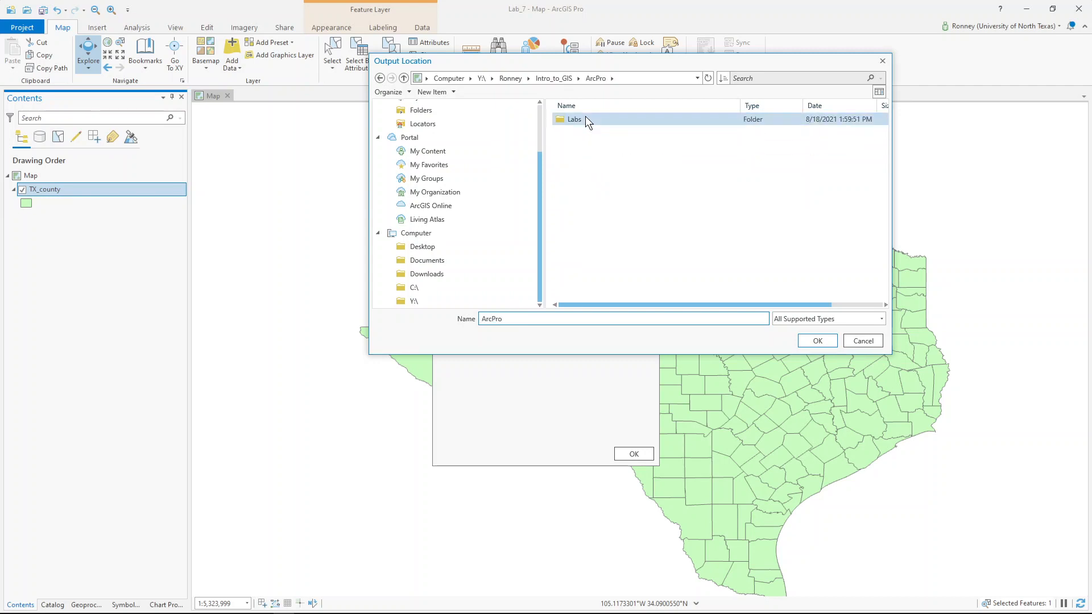
pyautogui.doubleClick(585, 118)
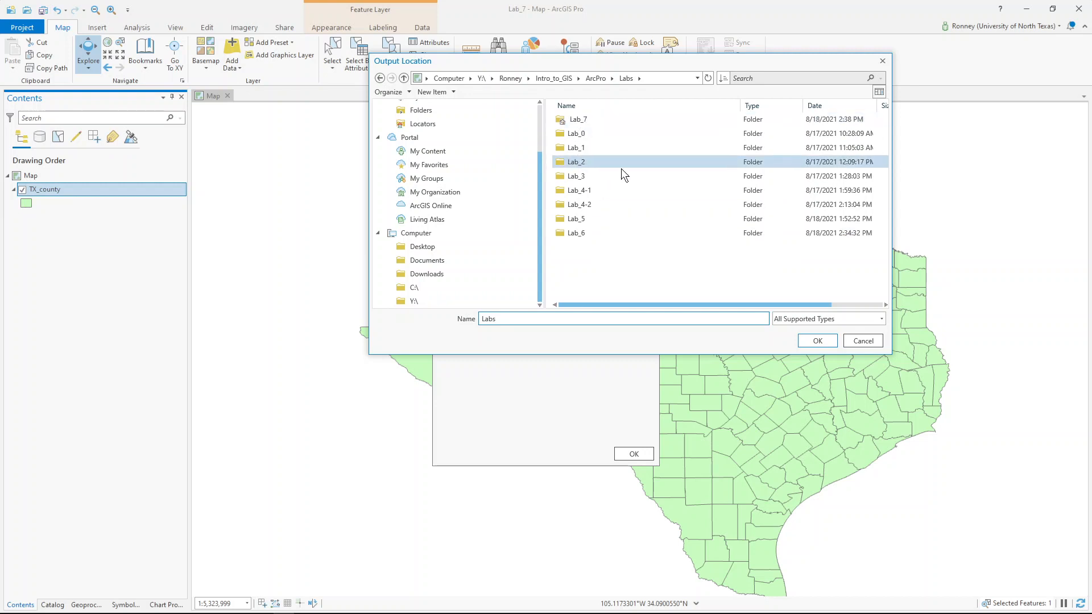
pyautogui.click(863, 340)
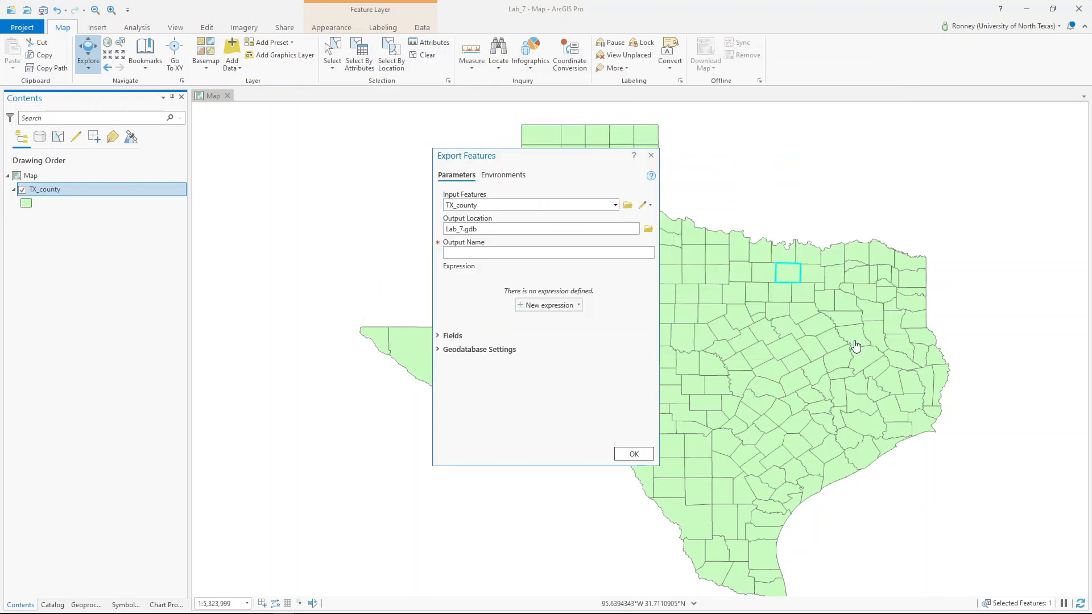
# - Set the export output location to the Labs\Lab_7 folder
pyautogui.click(648, 230)
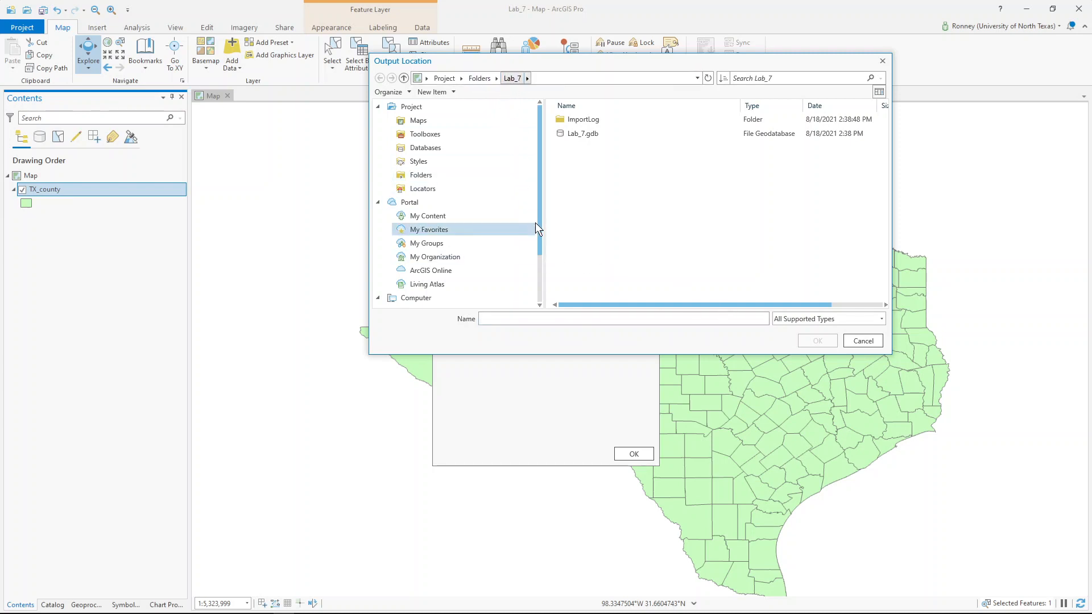
pyautogui.moveTo(540, 217); pyautogui.dragTo(542, 265)
pyautogui.click(435, 302)
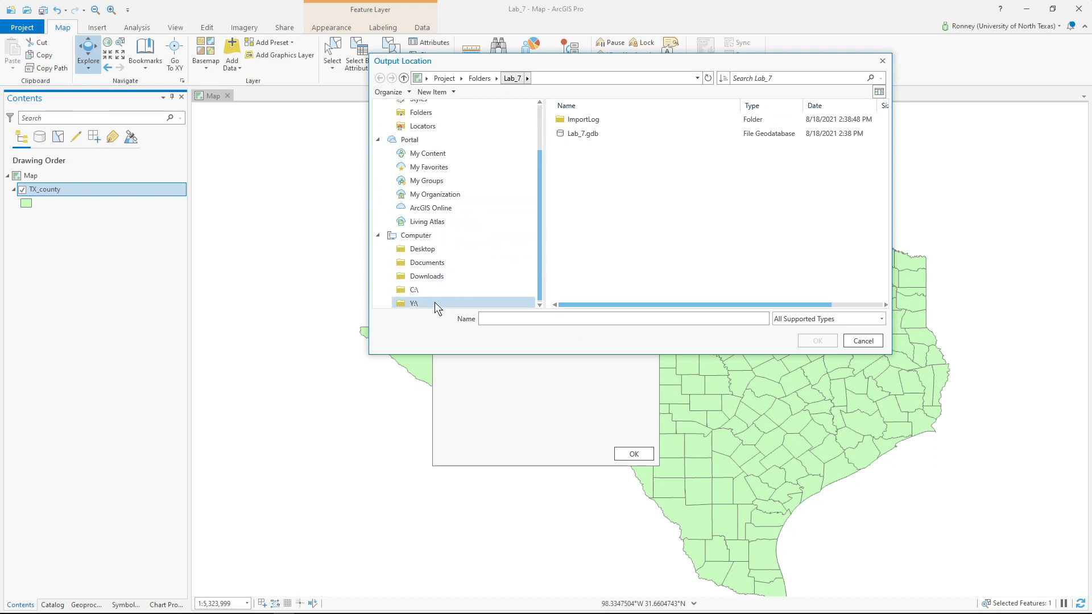
pyautogui.doubleClick(591, 146)
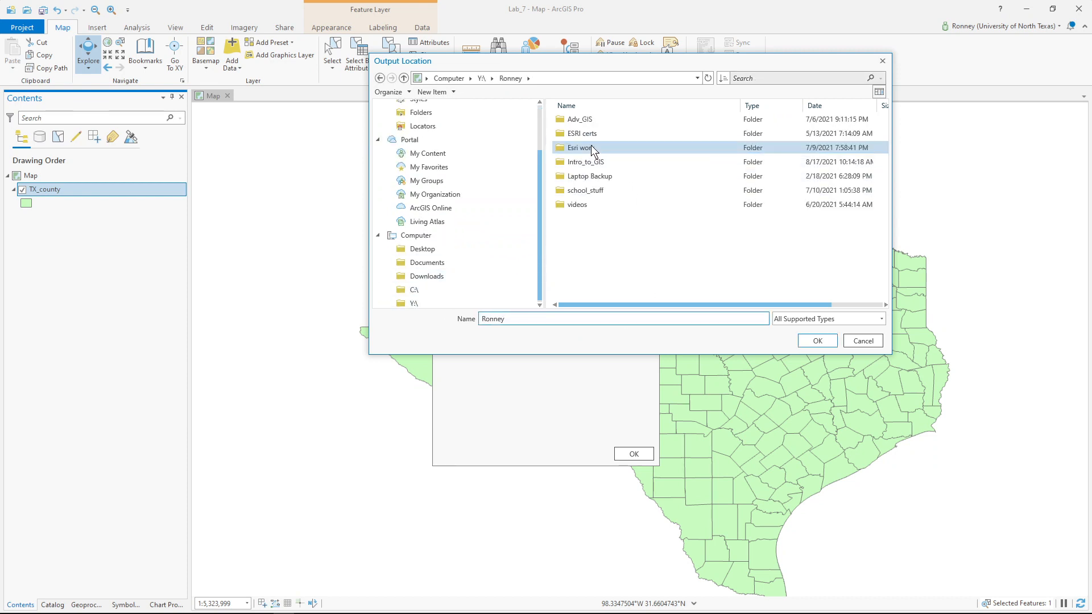
pyautogui.doubleClick(594, 163)
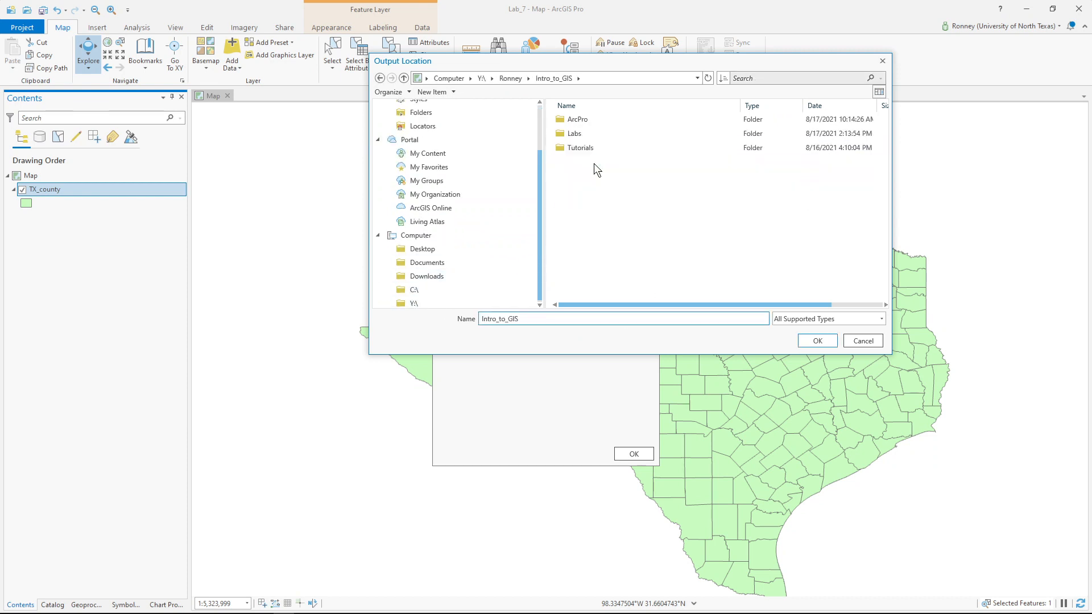
pyautogui.doubleClick(590, 119)
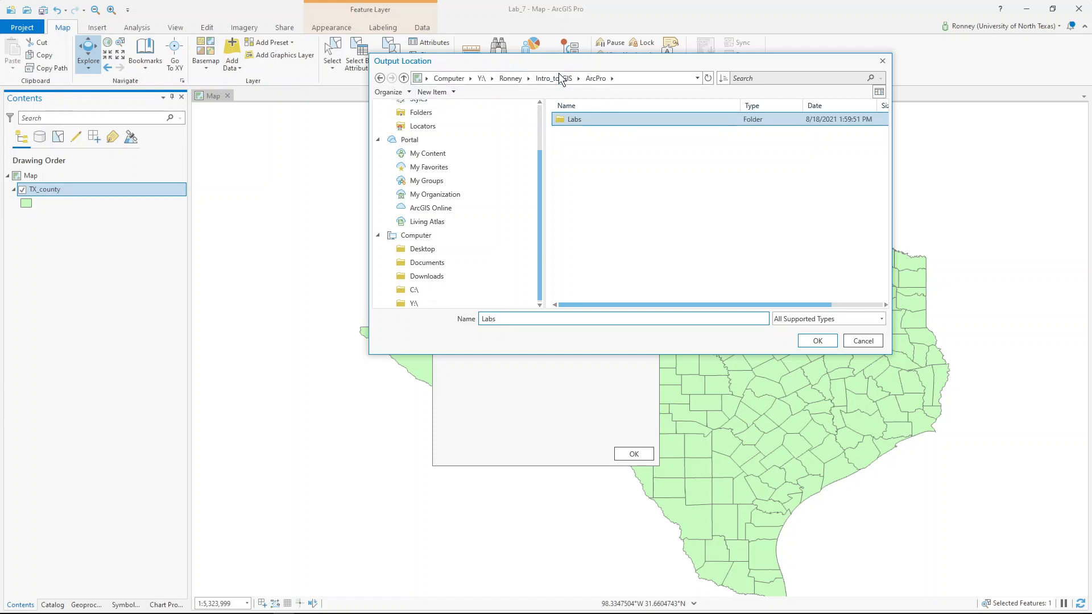
pyautogui.click(558, 73)
pyautogui.doubleClick(568, 133)
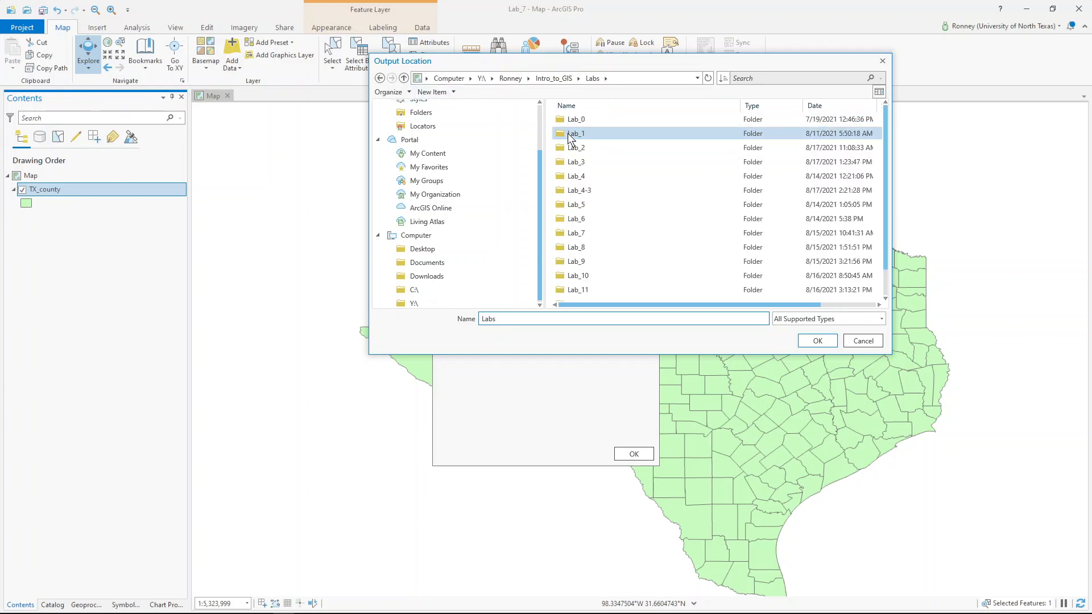
pyautogui.click(584, 235)
pyautogui.click(819, 341)
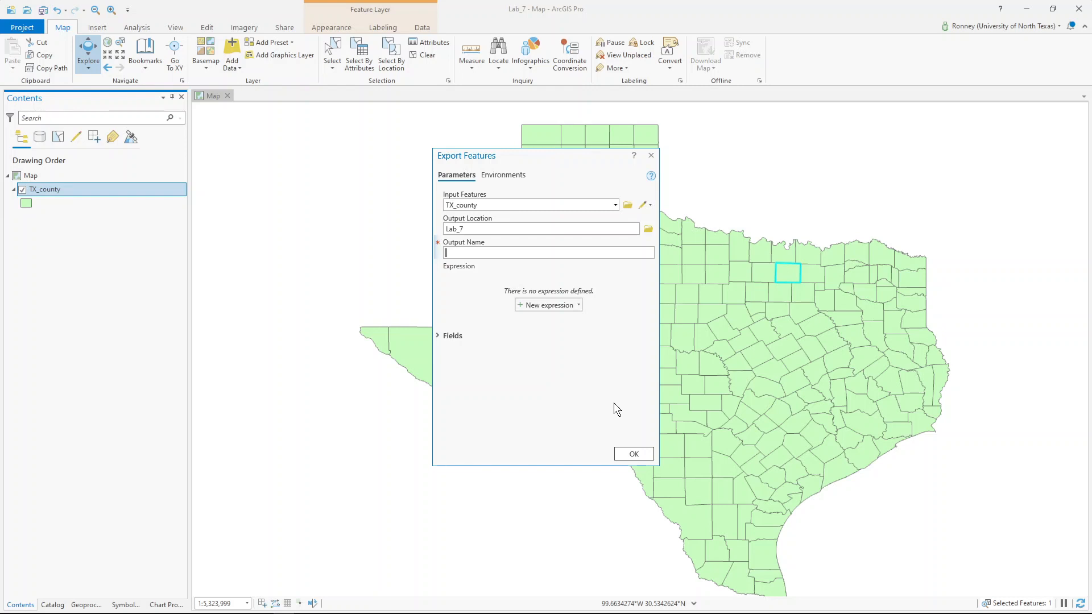
# - Export the selected county as Denton.shp into Lab_7
pyautogui.write('Denton.shp')
pyautogui.click(629, 454)
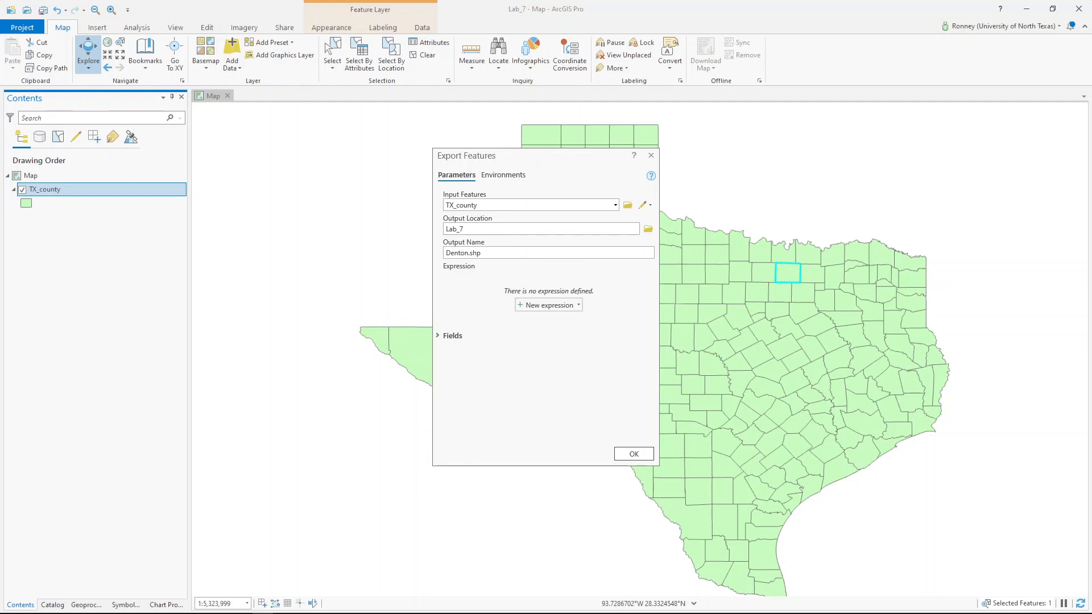
pyautogui.click(634, 452)
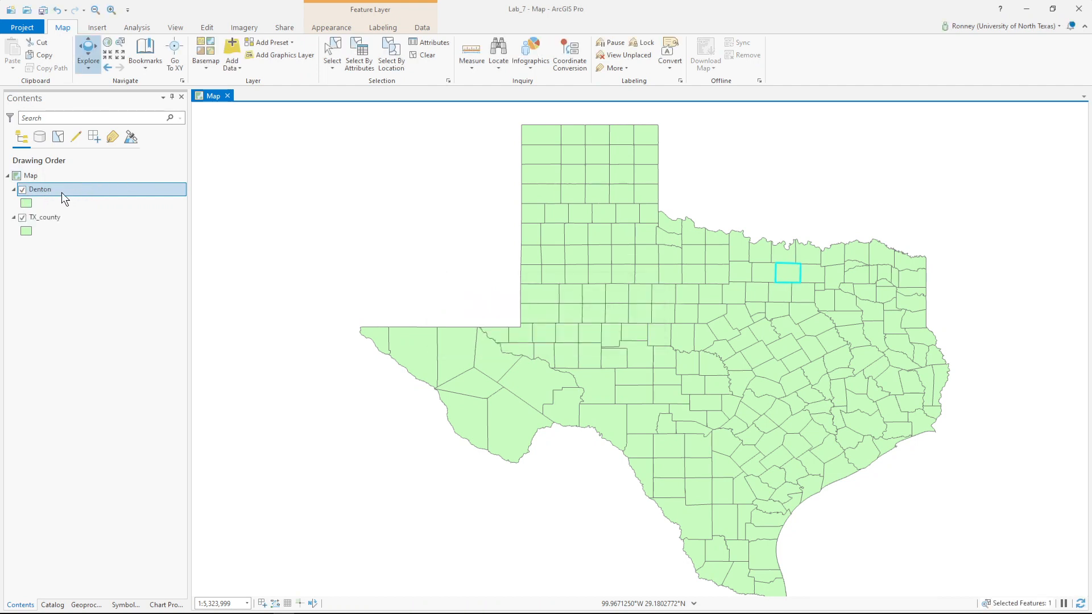
# - Hide and reshow TX_county to check Denton alone, then clear the selection
pyautogui.click(23, 217)
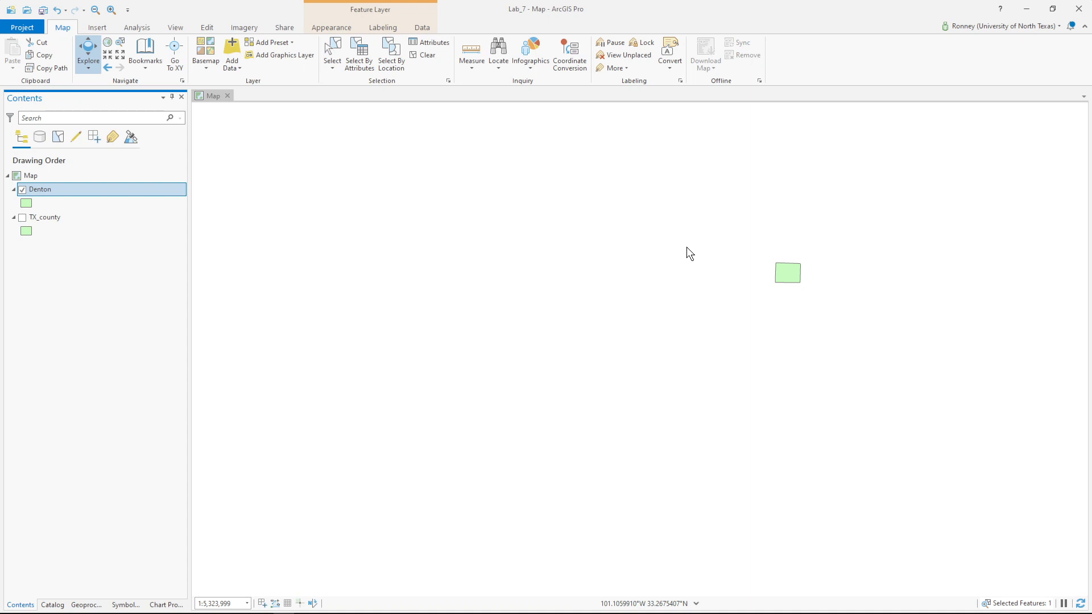
pyautogui.click(59, 217)
pyautogui.click(23, 218)
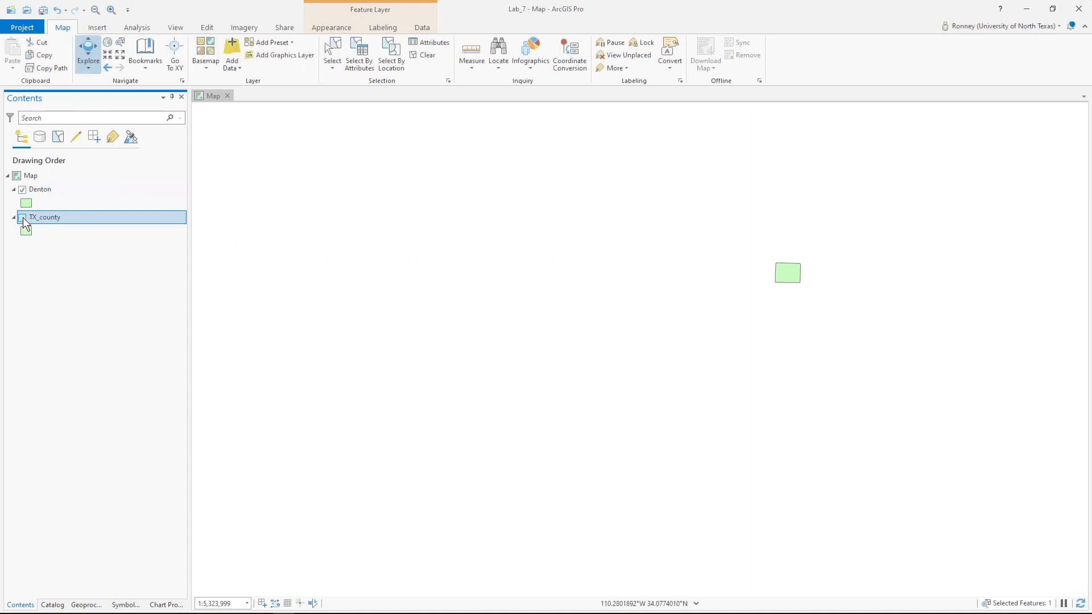
pyautogui.click(23, 217)
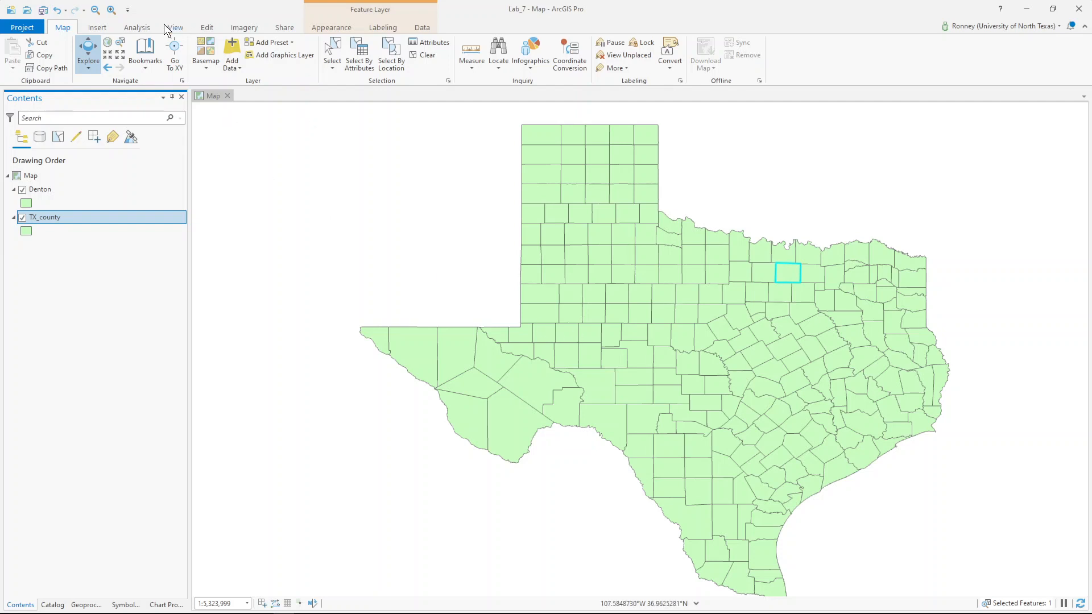
pyautogui.click(434, 56)
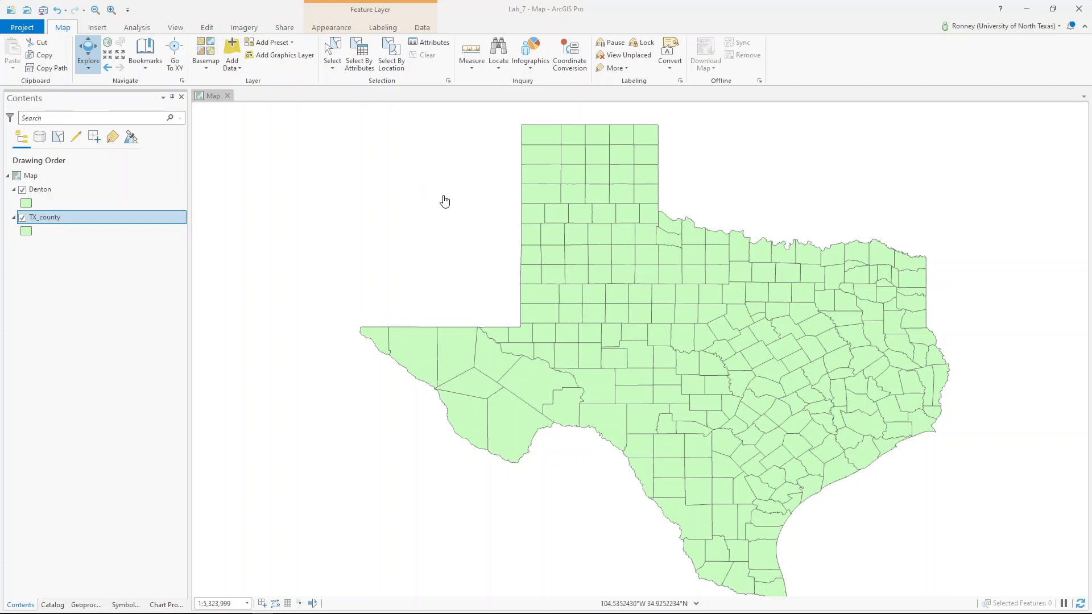
# - Add Texas_Cities.shp from the Spatial_Query_Lab_Data folder to the map
pyautogui.click(231, 49)
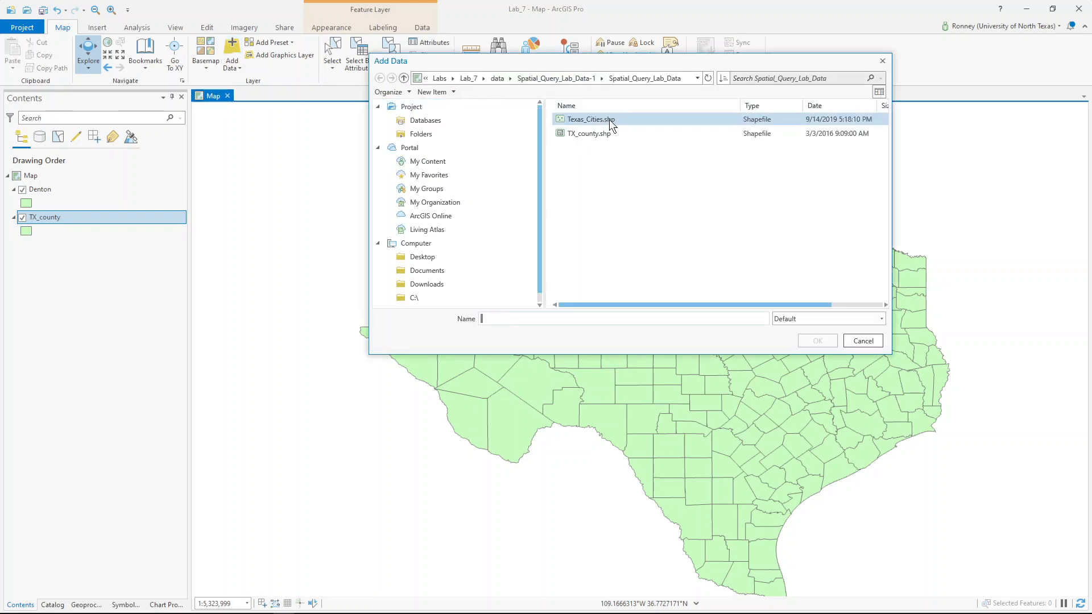
pyautogui.click(609, 119)
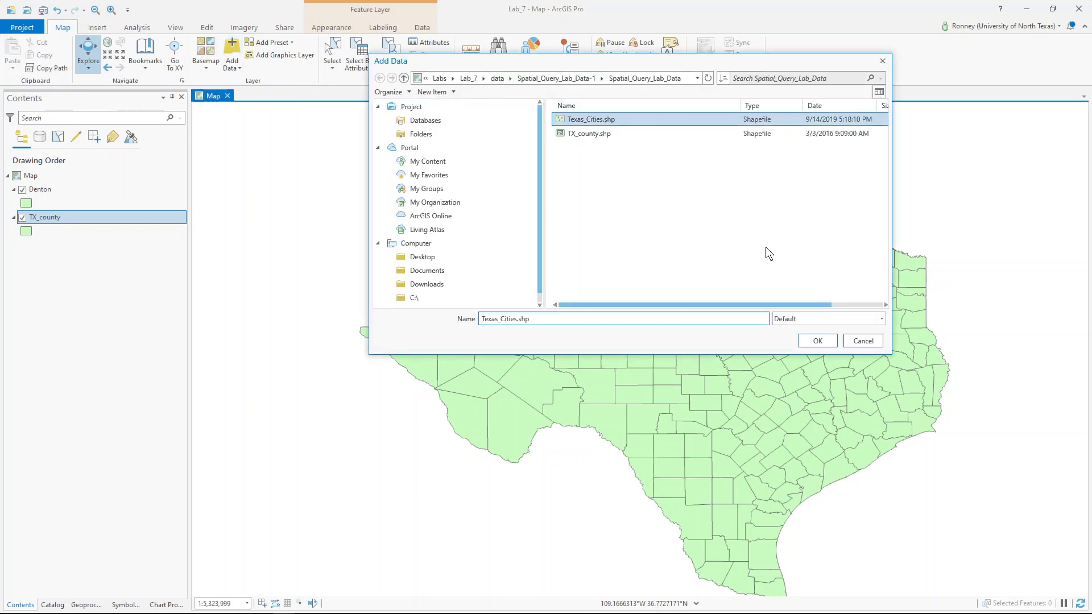
pyautogui.click(817, 341)
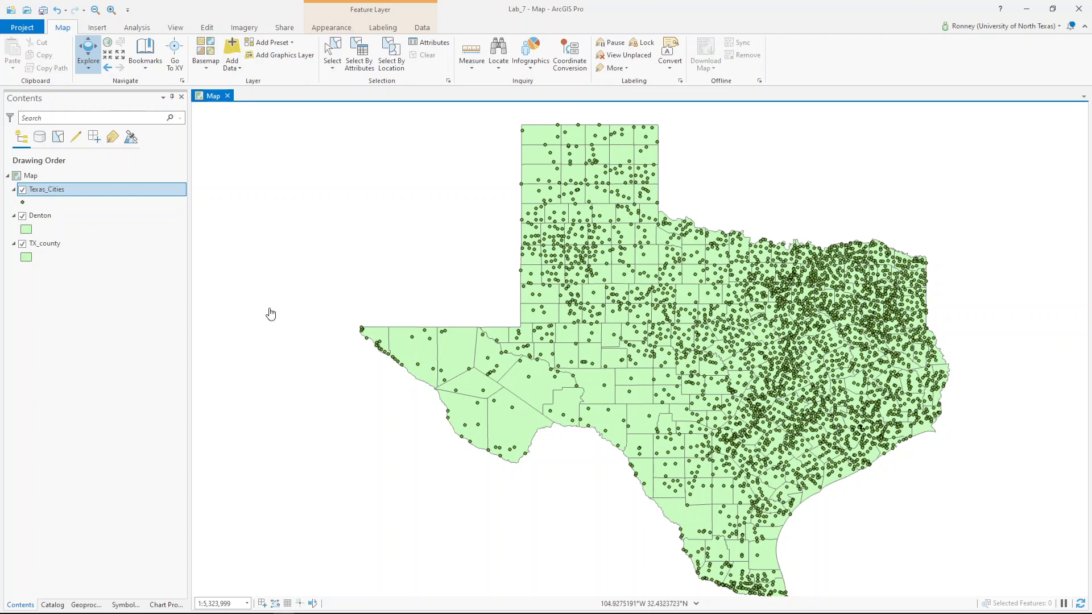
# - Toggle TX_county off and on to view city points, then open Select By Location
pyautogui.click(22, 243)
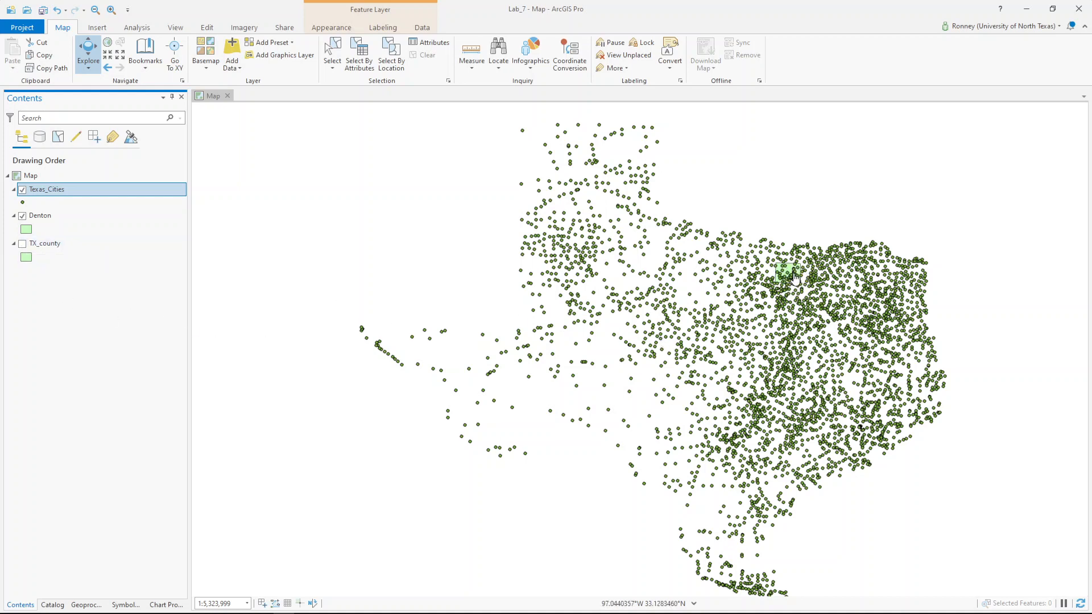
pyautogui.click(23, 244)
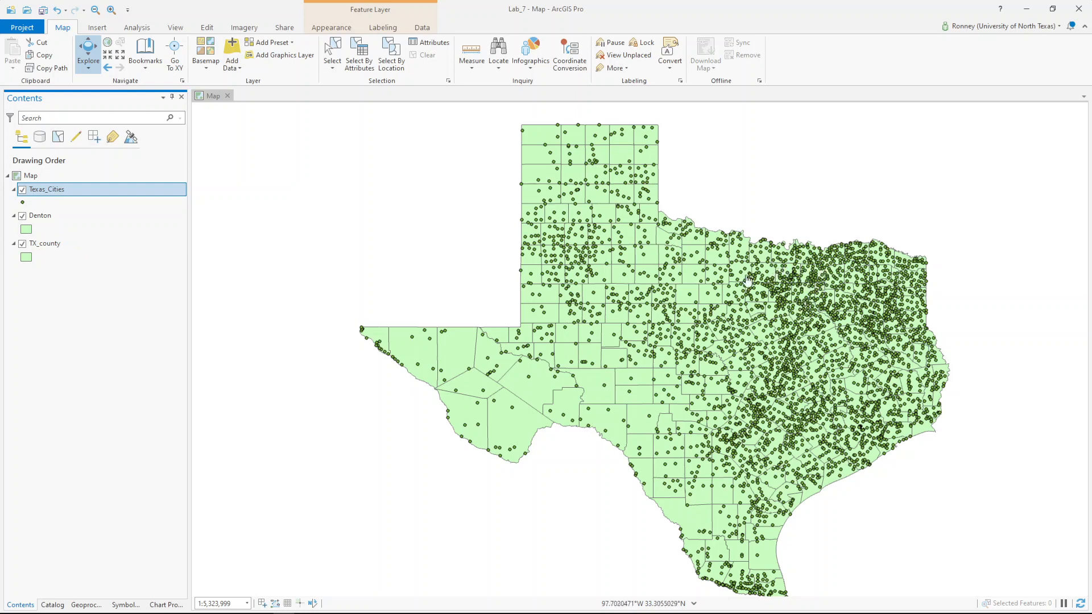
pyautogui.click(22, 244)
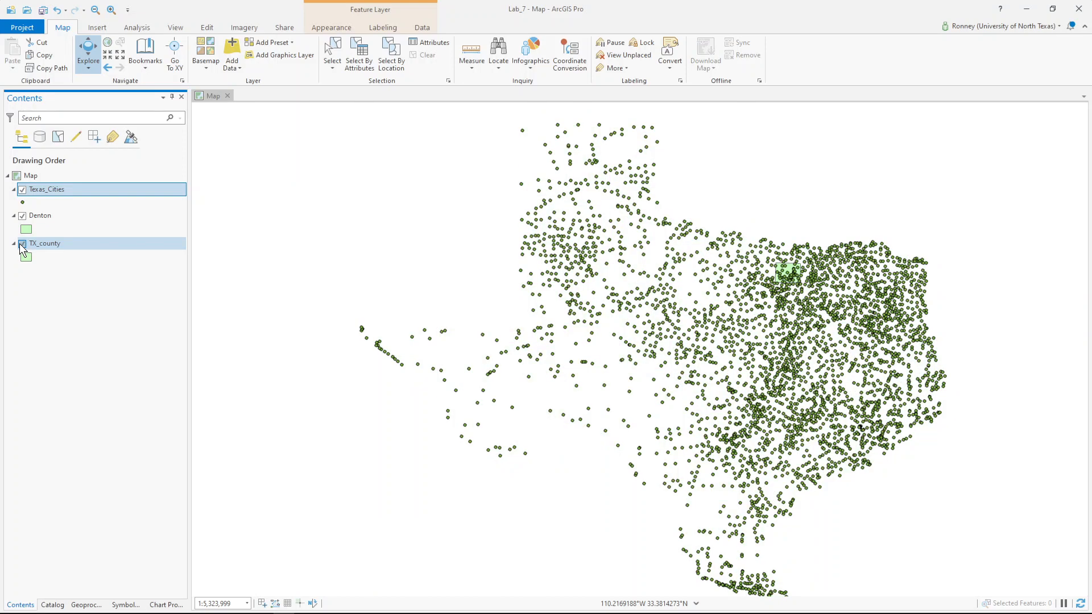
pyautogui.click(20, 244)
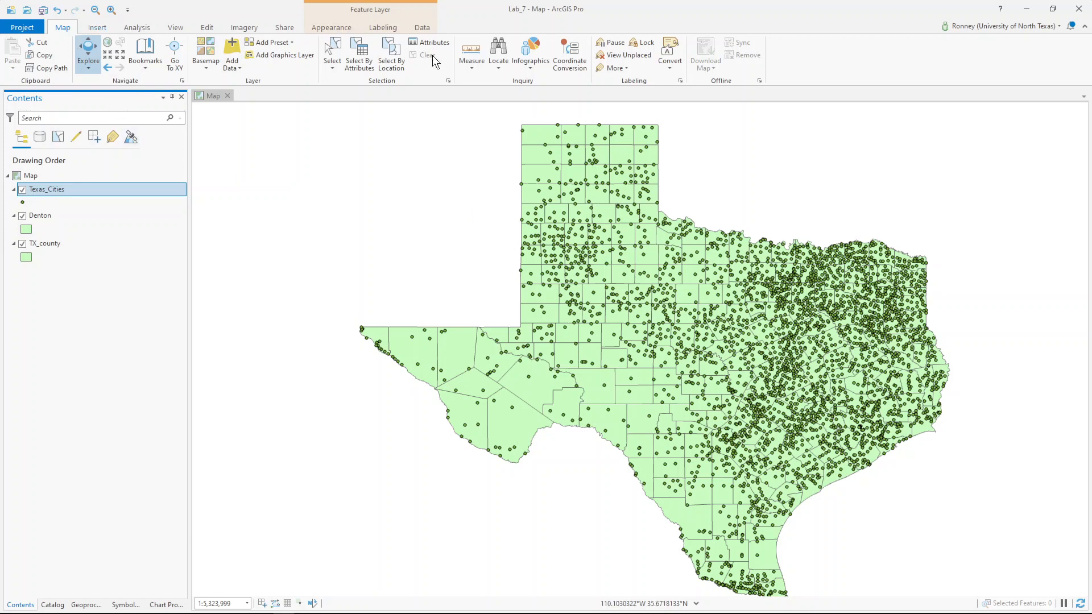
pyautogui.click(398, 64)
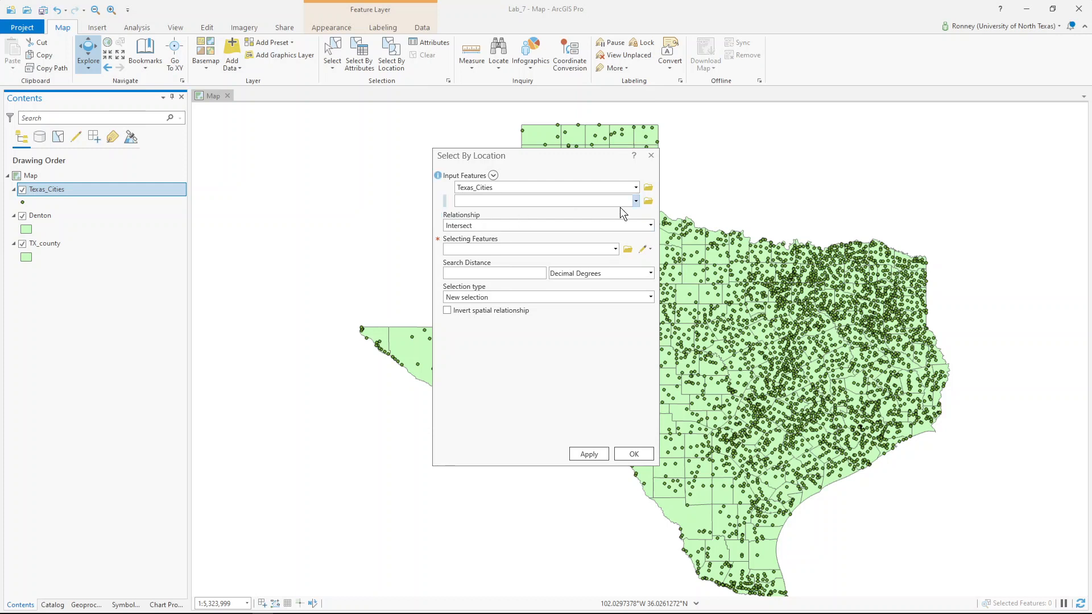
# - Change the Select By Location relationship from Intersect to Completely within
pyautogui.click(650, 225)
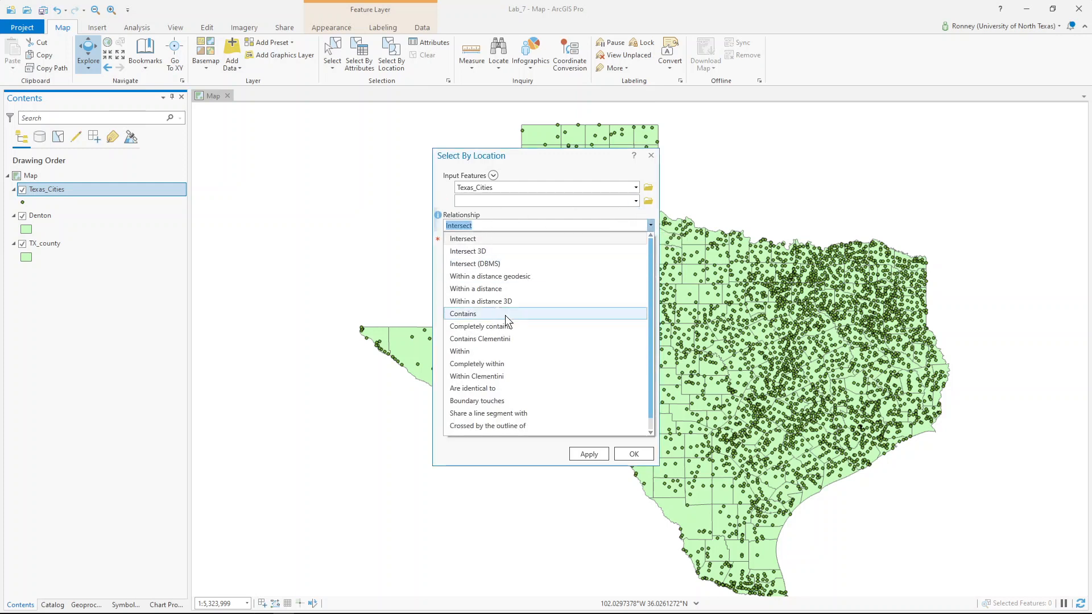
pyautogui.click(493, 364)
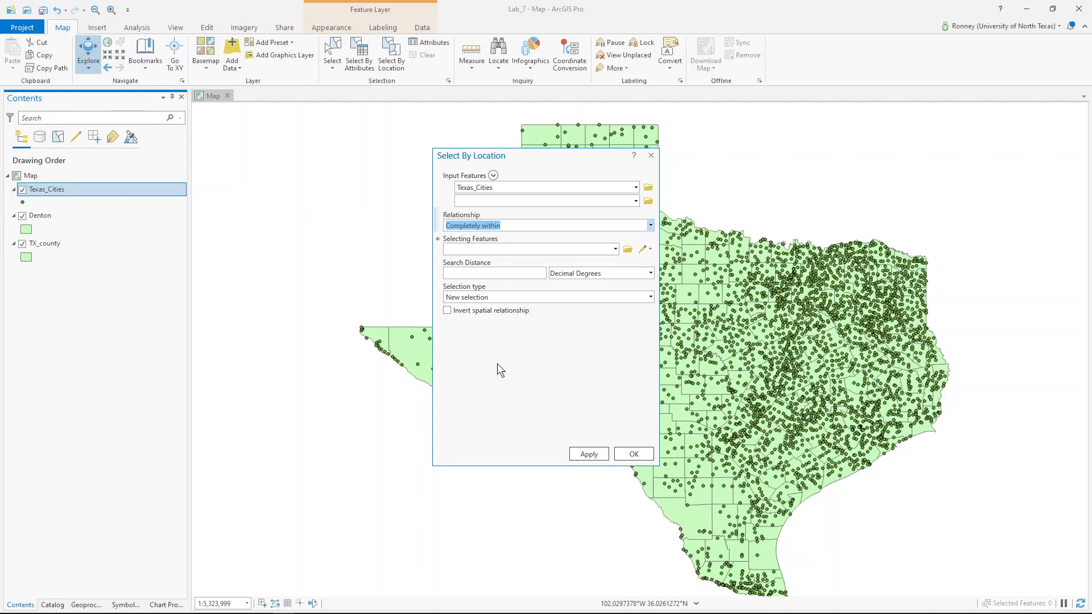
# - Use Denton as the selecting features and apply, selecting the 37 cities inside Denton County
pyautogui.click(615, 248)
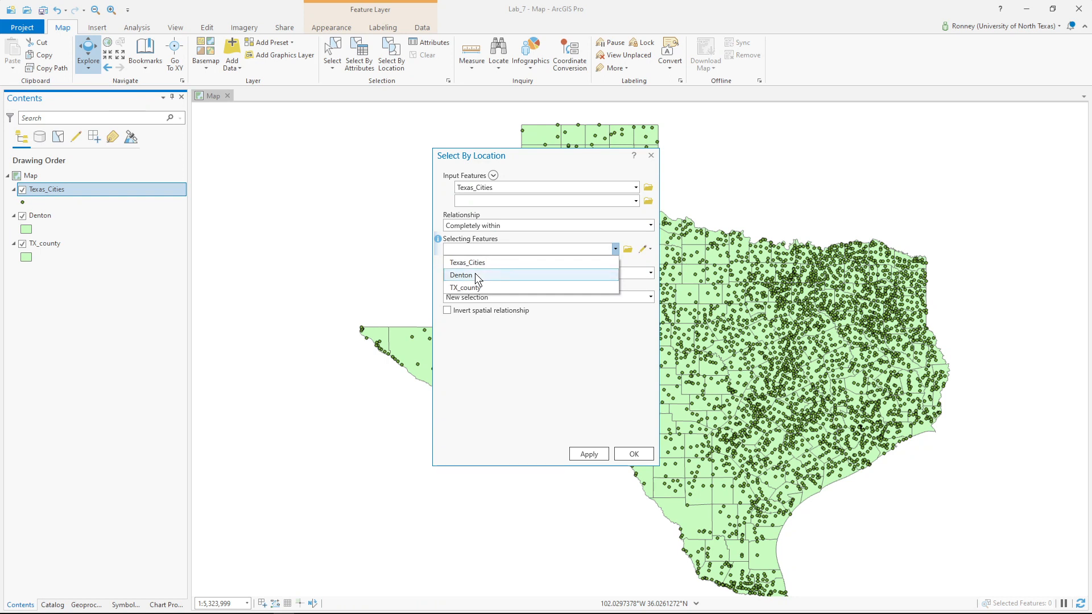
pyautogui.click(476, 274)
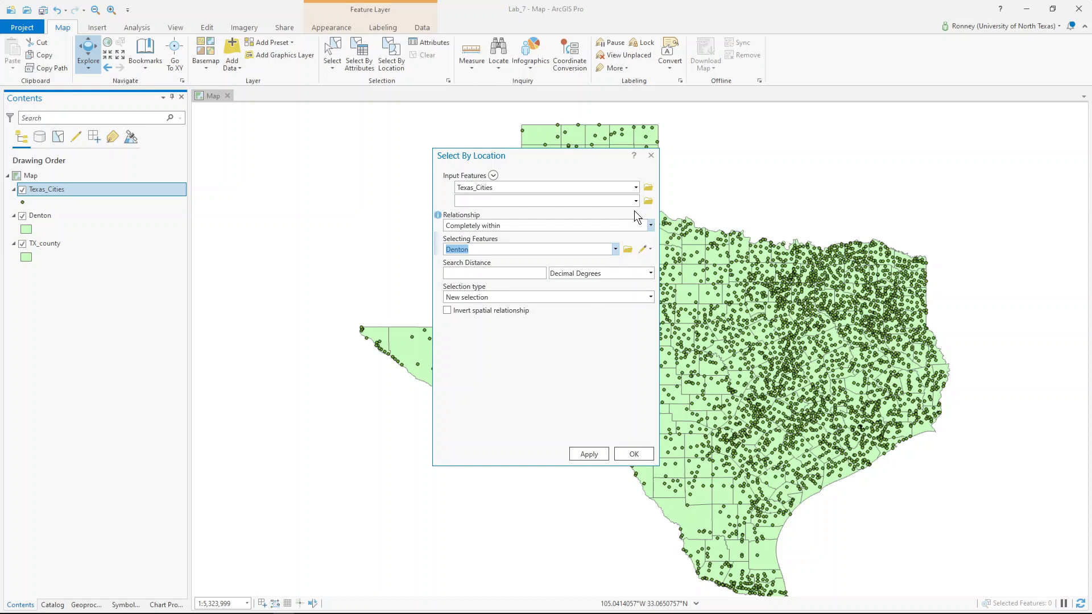
pyautogui.moveTo(601, 154); pyautogui.dragTo(374, 148)
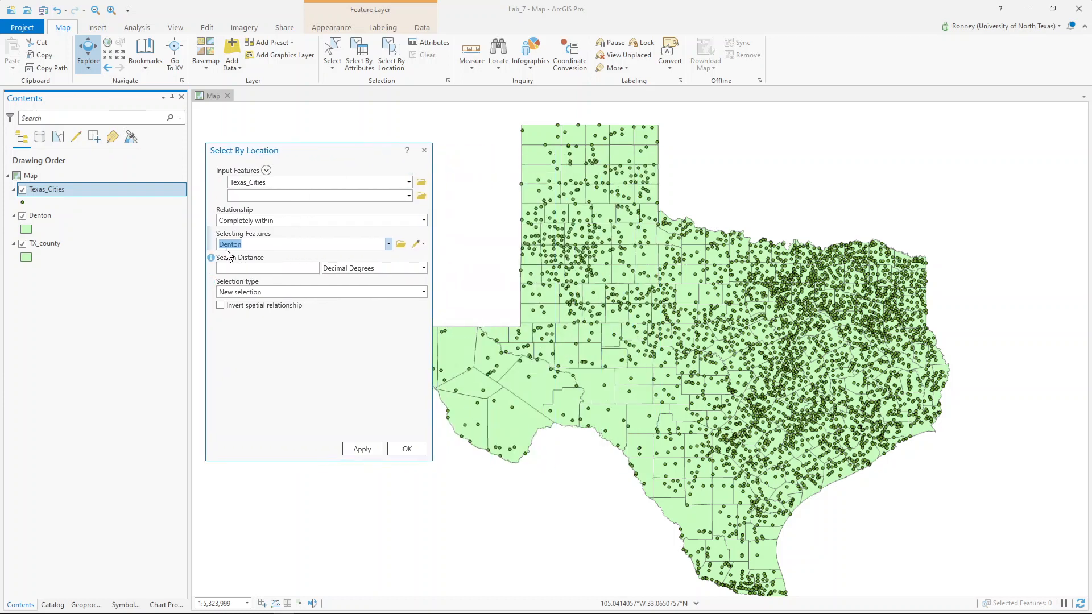
pyautogui.click(362, 448)
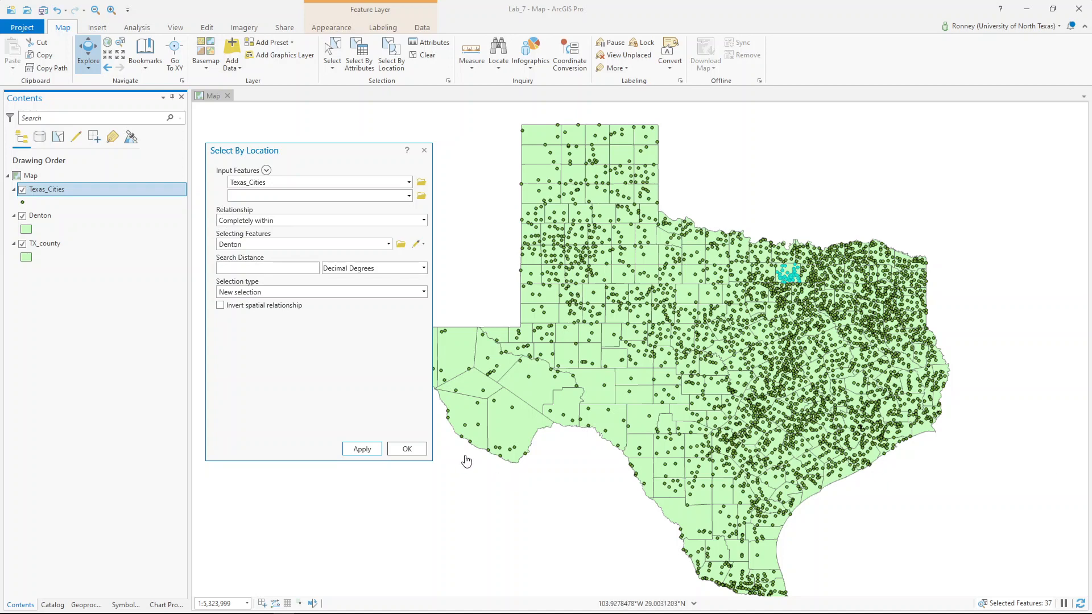
# - Close Select By Location with OK, keeping the 37 Denton cities selected
pyautogui.click(414, 449)
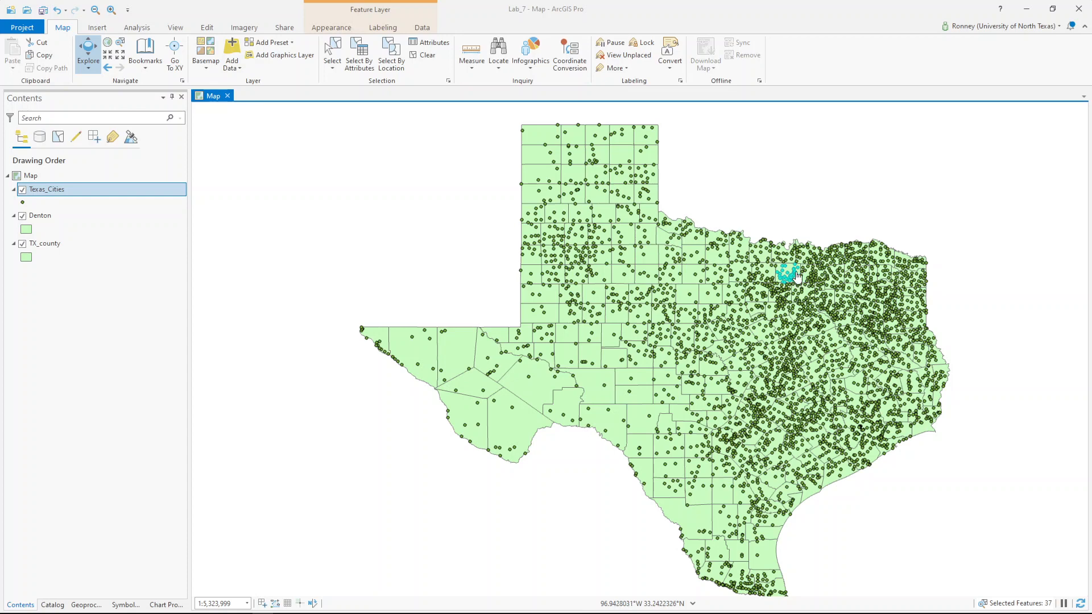
# - Start Export Features for the Texas_Cities layer from its Data menu in Contents
pyautogui.rightClick(108, 189)
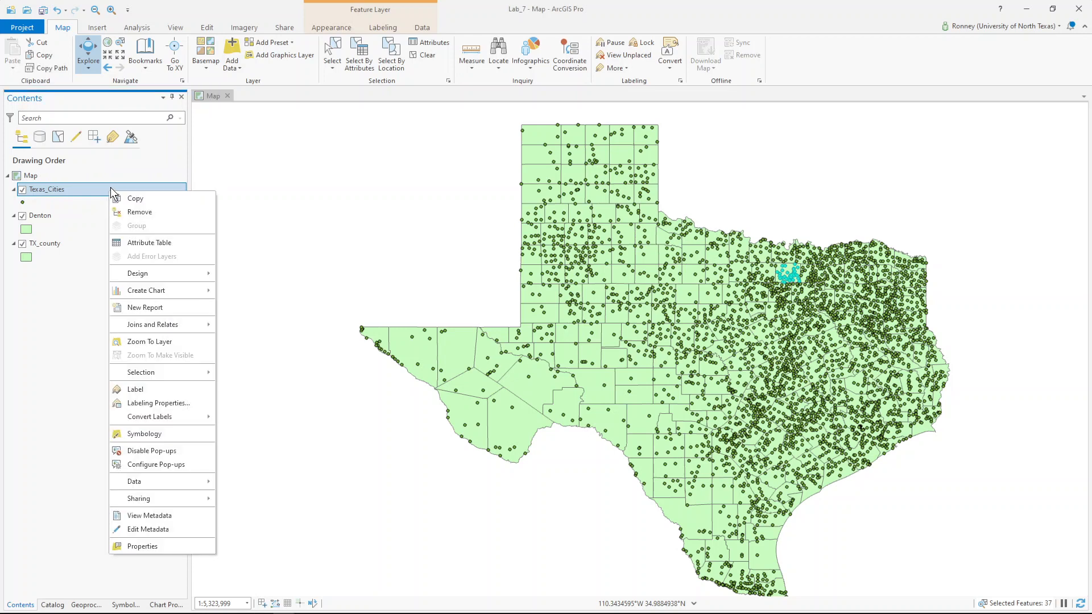
pyautogui.moveTo(161, 481)
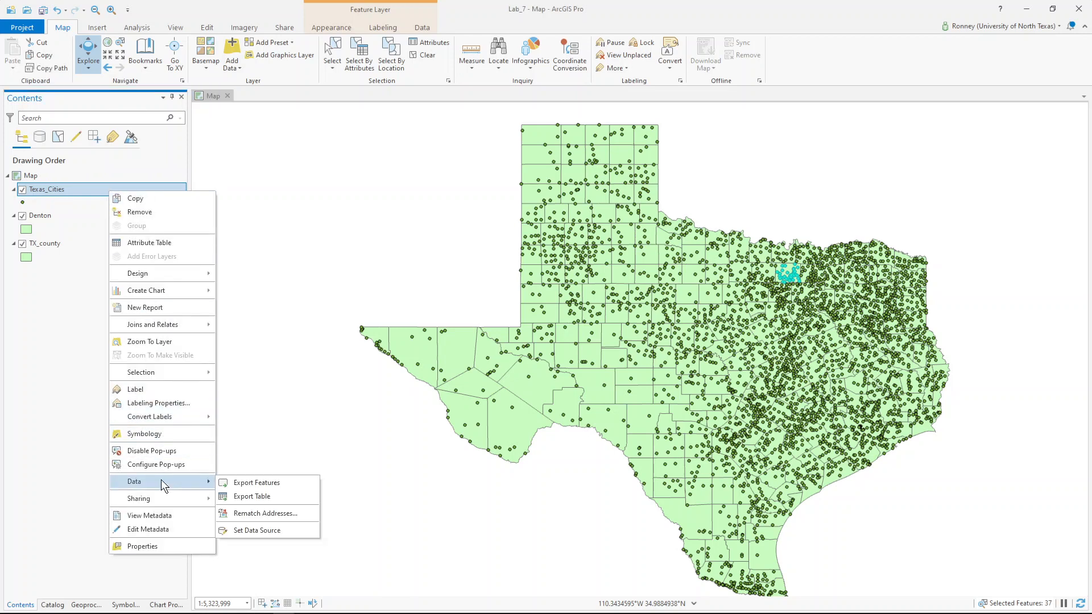
pyautogui.click(258, 482)
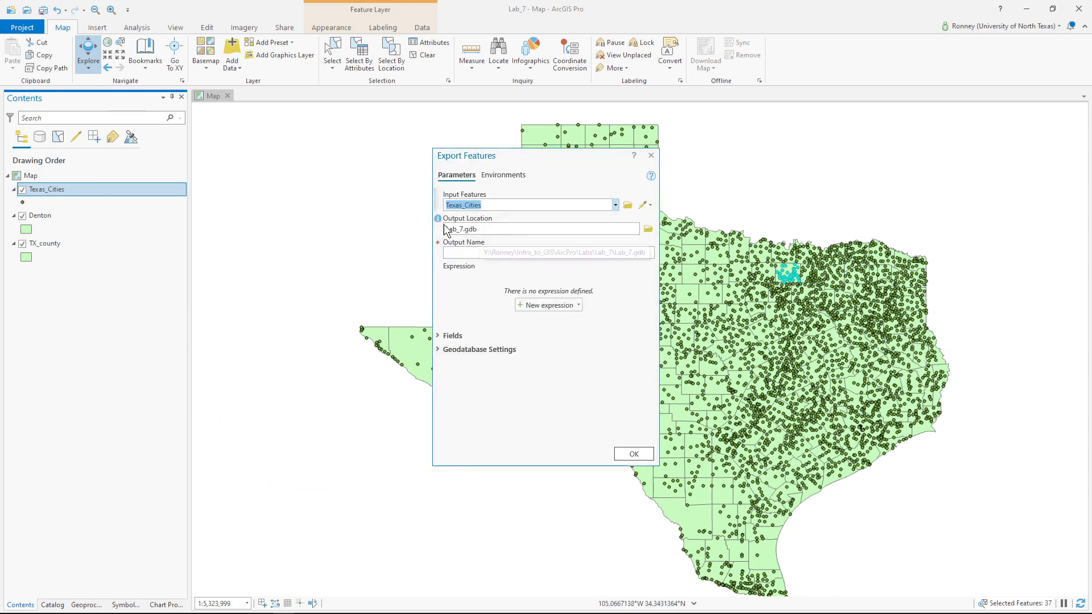
# - Set the export output location to the Intro_to_GIS > Labs > Lab_7 folder
pyautogui.click(648, 229)
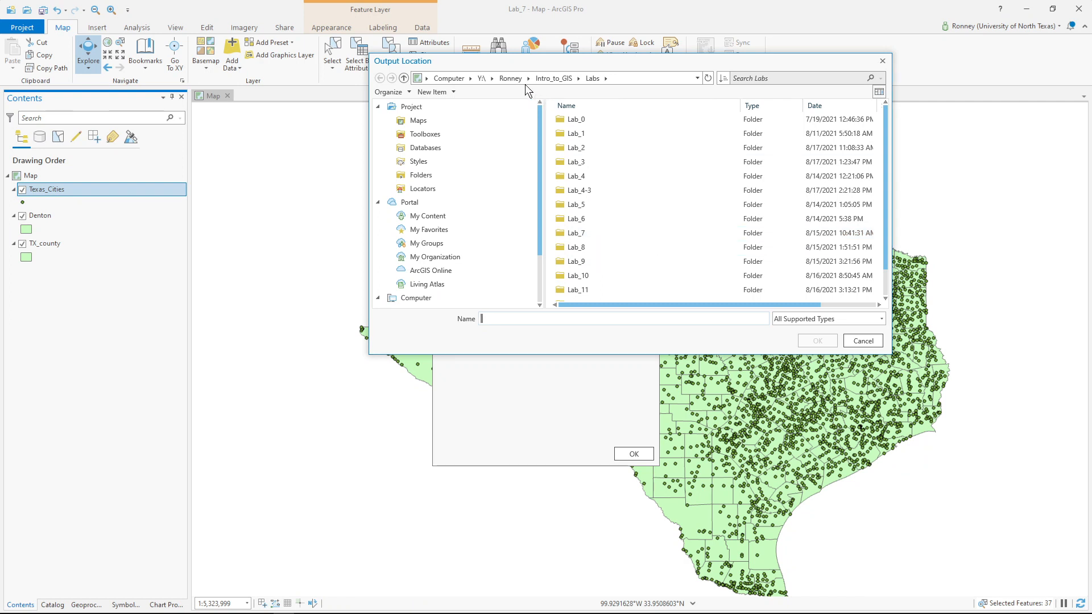
pyautogui.click(547, 78)
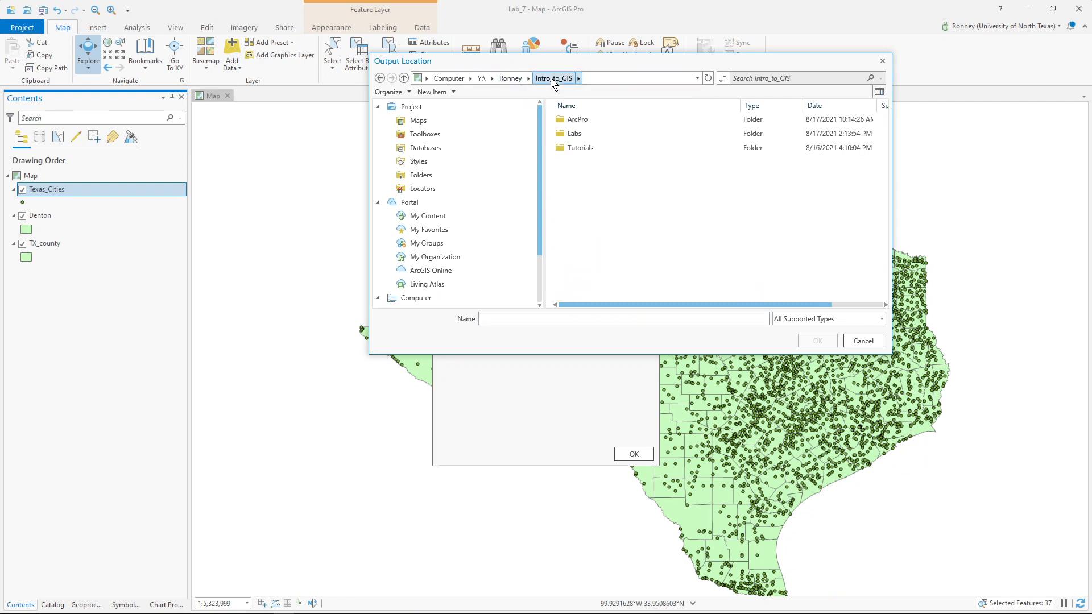
pyautogui.doubleClick(571, 122)
pyautogui.doubleClick(572, 121)
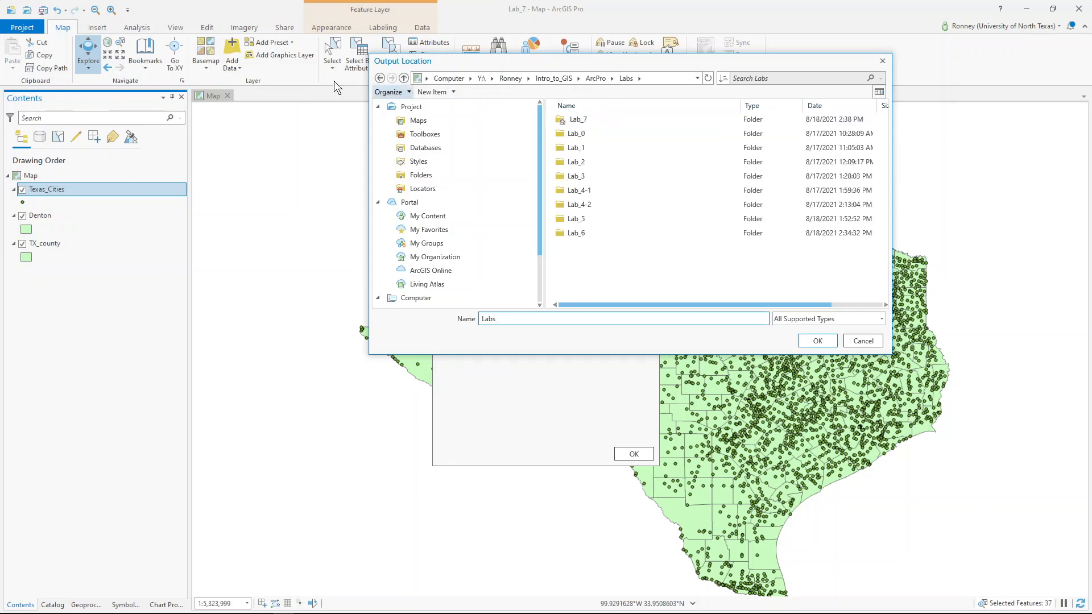
pyautogui.click(379, 78)
pyautogui.click(379, 78)
pyautogui.doubleClick(575, 133)
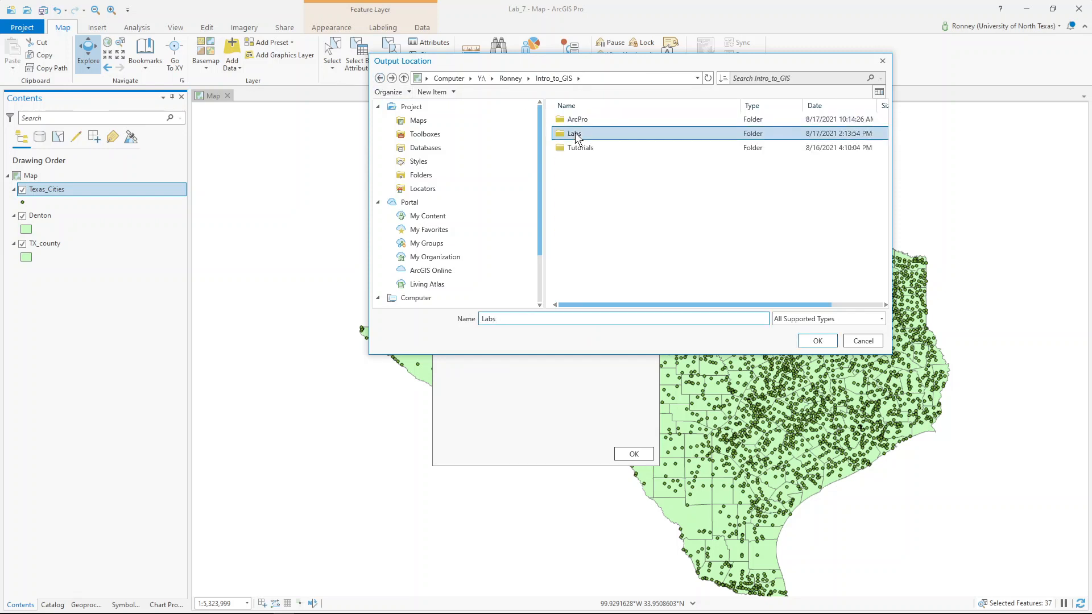
pyautogui.doubleClick(592, 232)
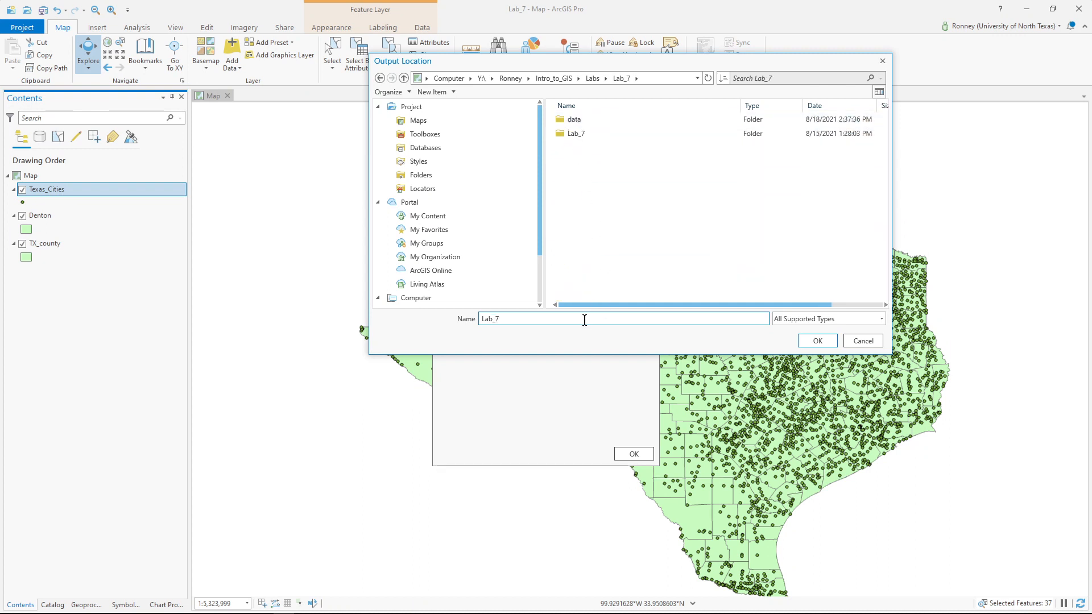
pyautogui.click(814, 341)
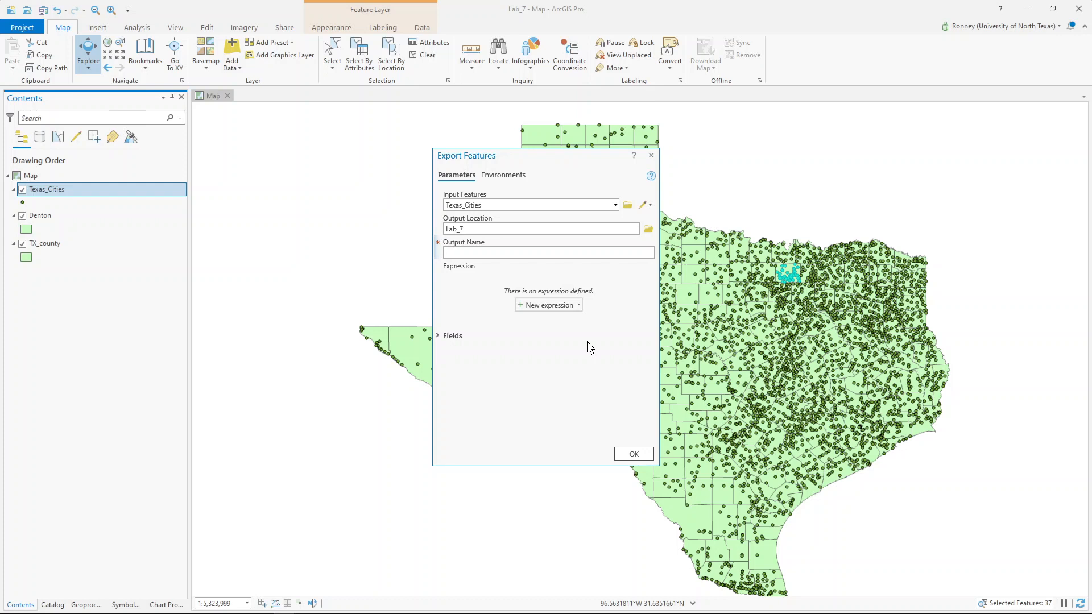
# - Export the selected cities to Lab_7 as Denton_cities.shp
pyautogui.write('Denton_cities.shp')
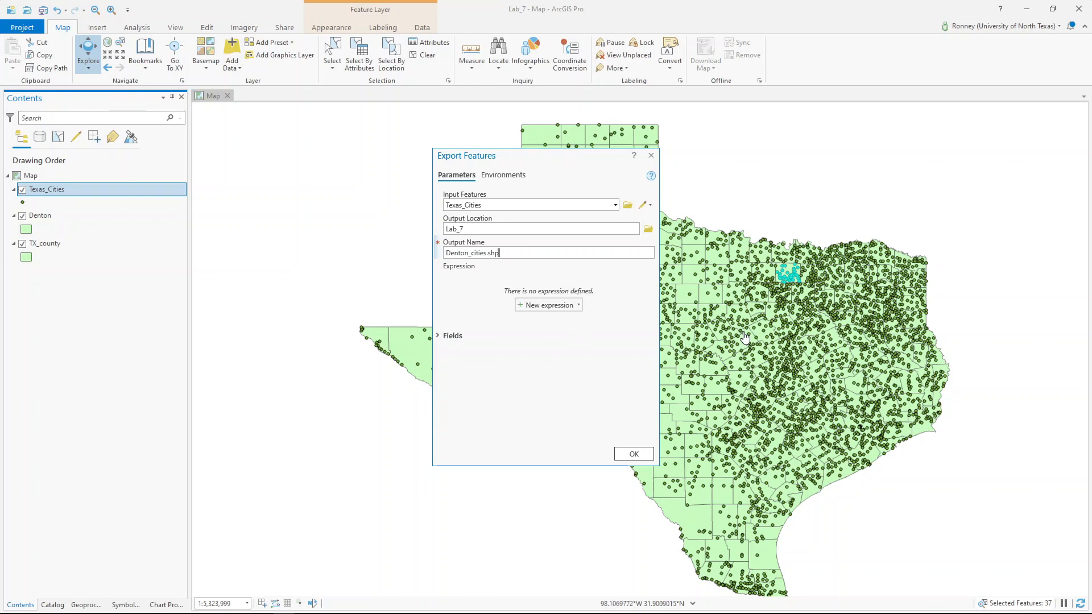
pyautogui.click(637, 454)
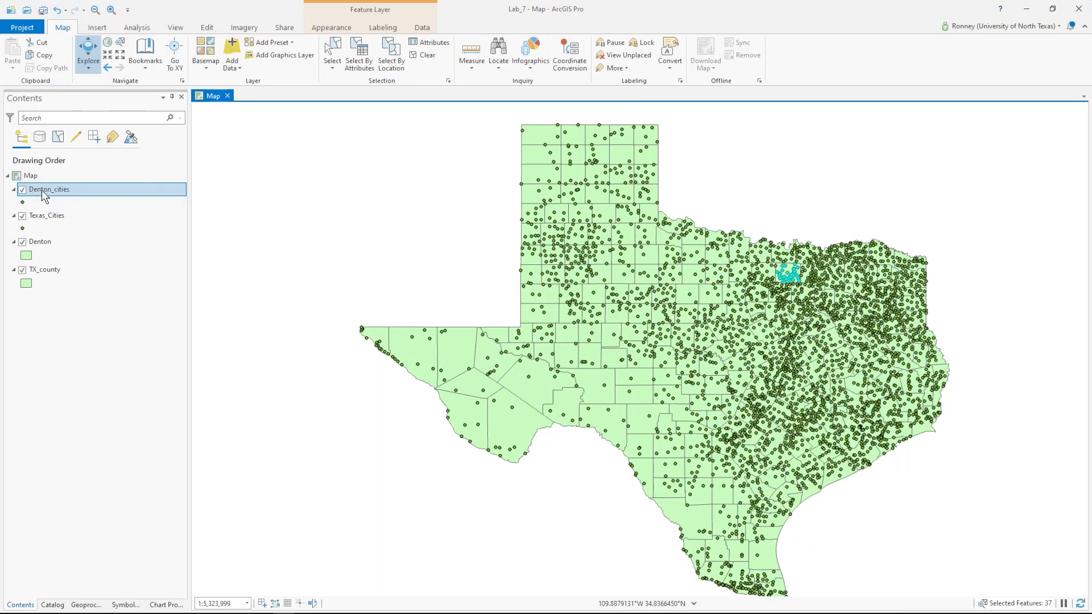
# - Toggle the Texas_Cities and TX_county layers off and back on, then clear the city selection
pyautogui.click(21, 216)
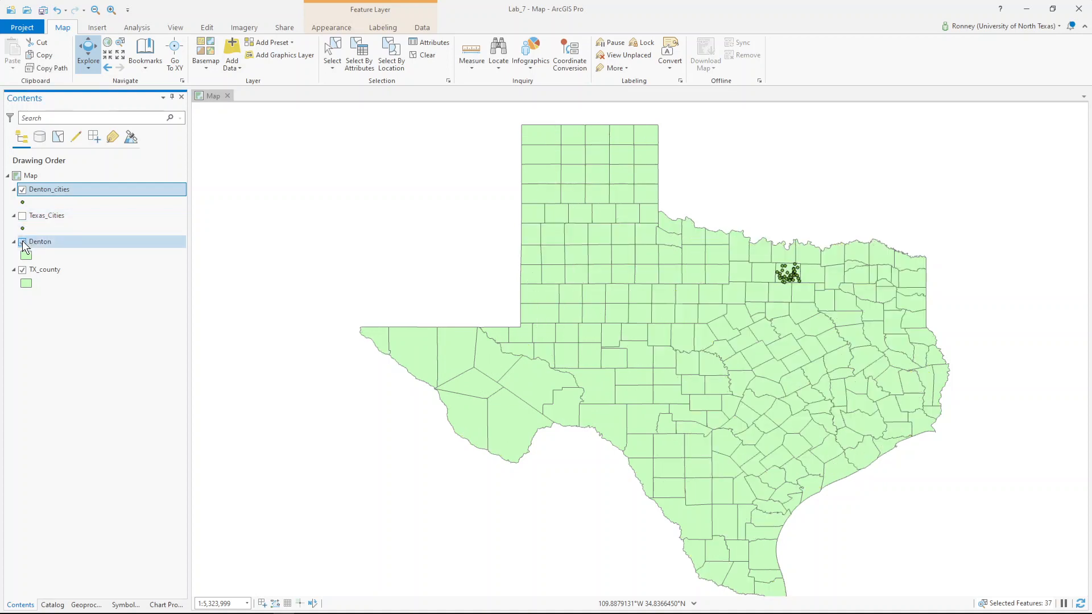
pyautogui.click(22, 271)
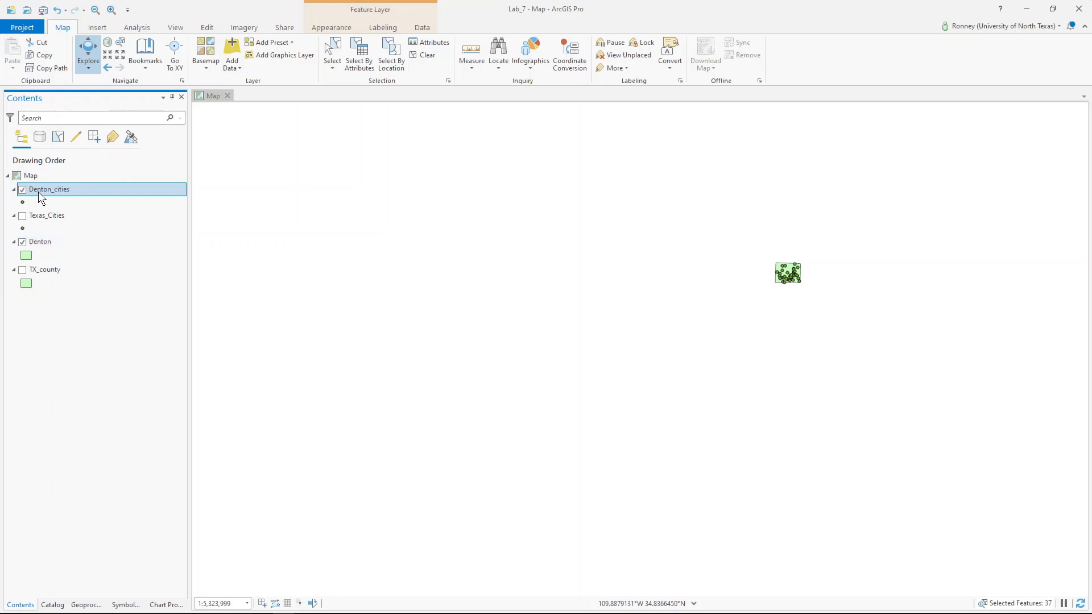
pyautogui.click(22, 216)
pyautogui.click(22, 269)
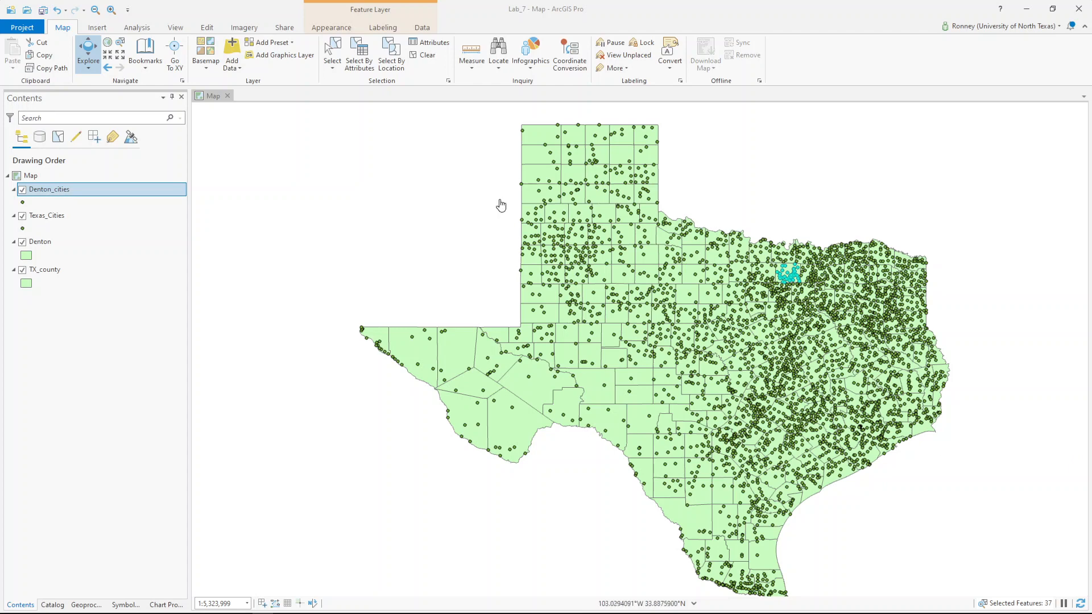
pyautogui.click(427, 55)
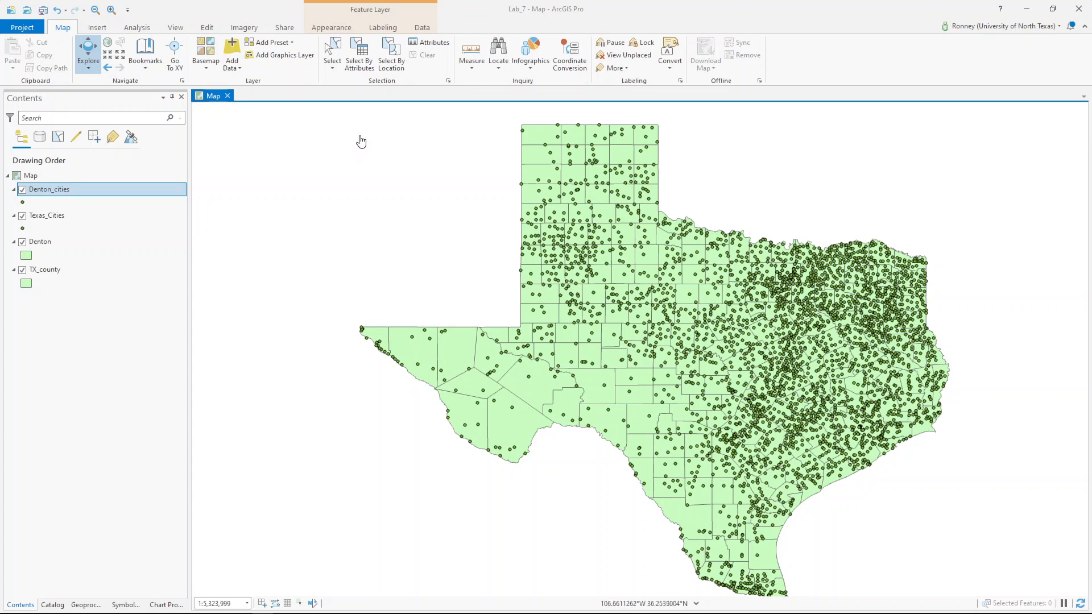
# - Open Select By Location and set the relationship to Boundary touches
pyautogui.click(382, 54)
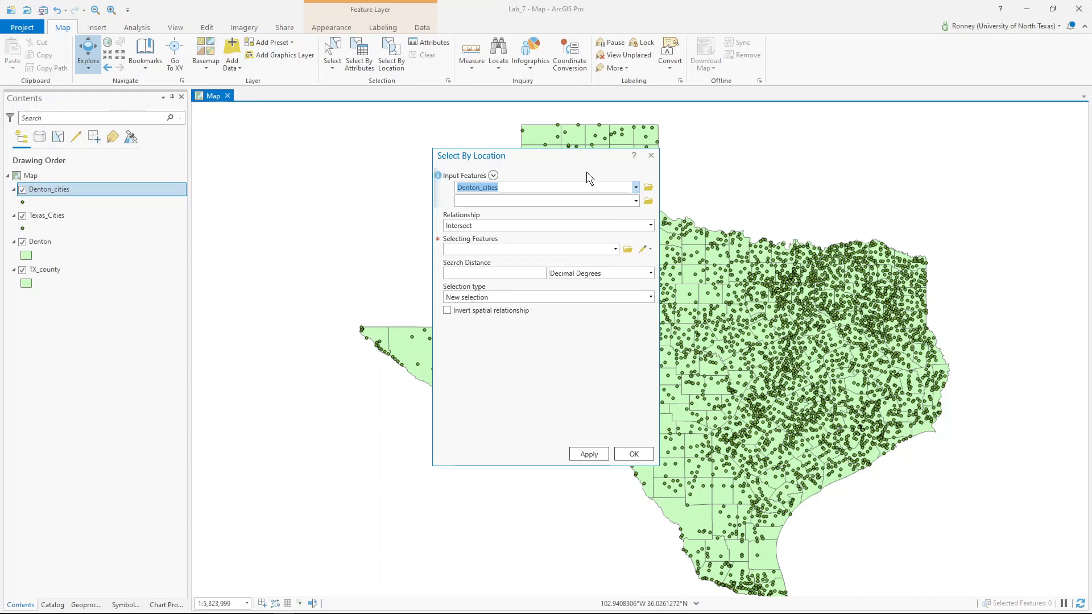
pyautogui.click(636, 187)
pyautogui.click(490, 226)
pyautogui.click(650, 225)
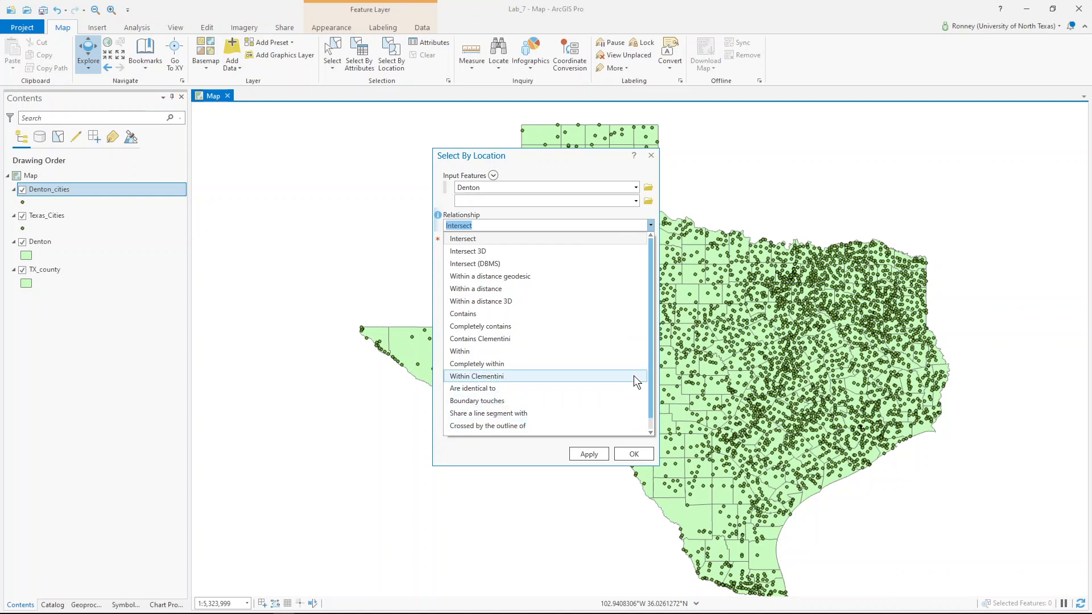
pyautogui.scroll(-1, 650, 373)
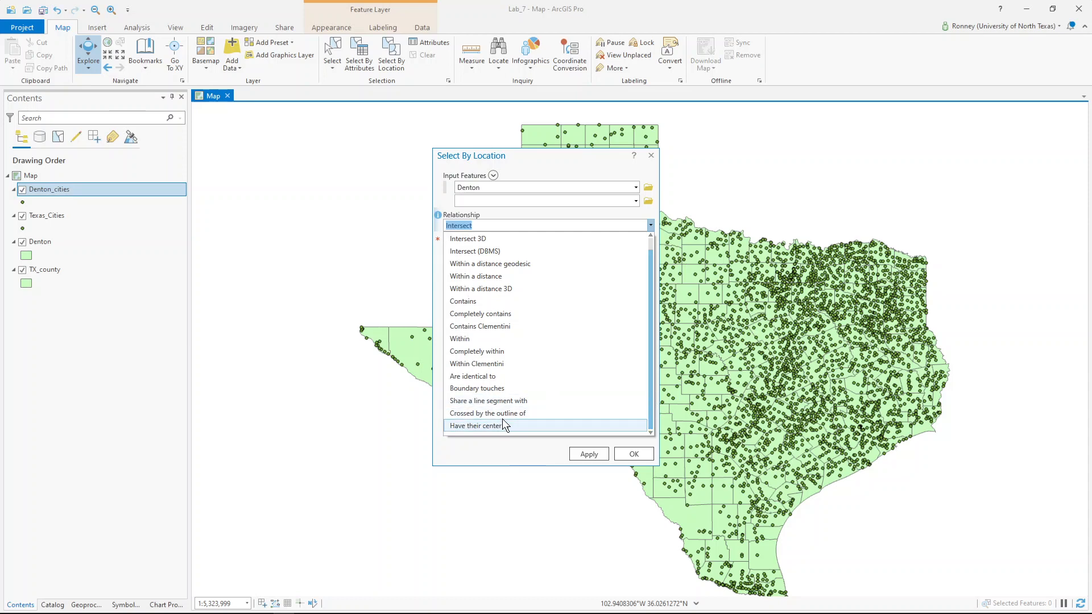
pyautogui.click(500, 389)
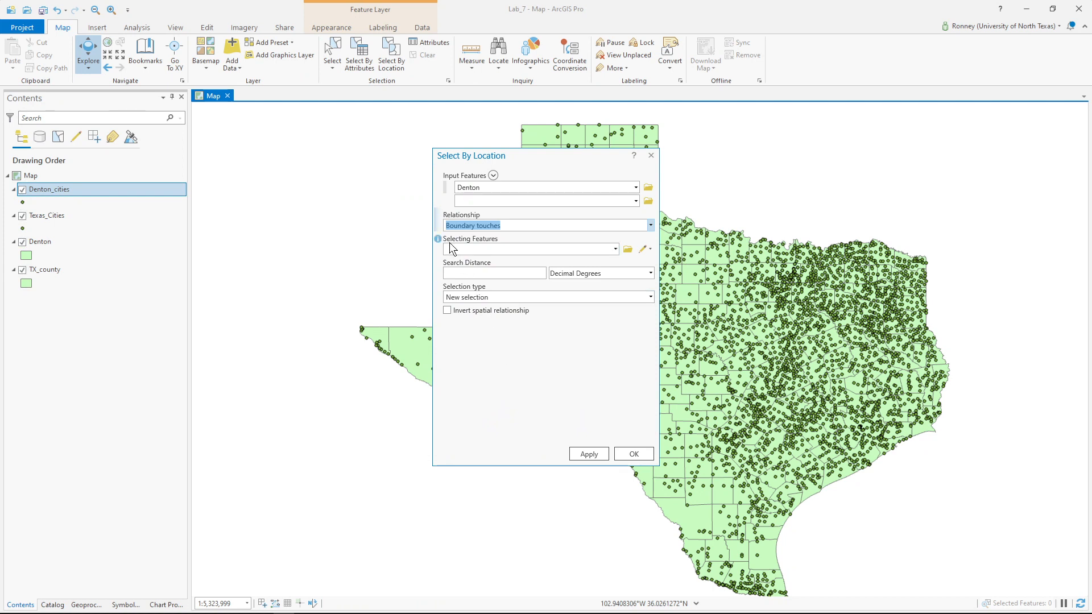
# - Set TX_county as input and Denton as selecting features, then apply to select touching counties
pyautogui.click(636, 187)
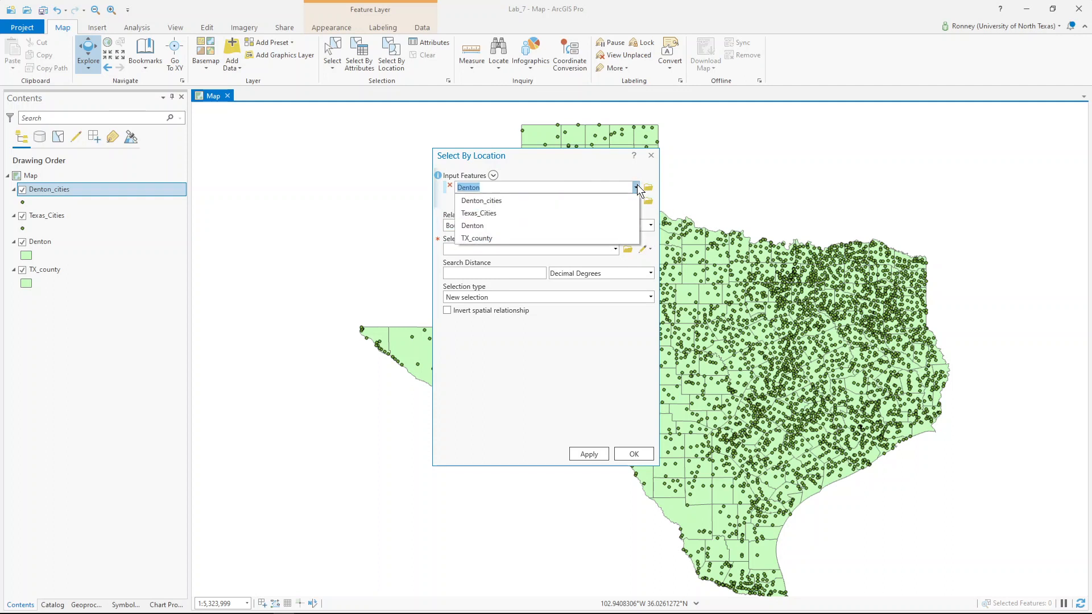
pyautogui.click(508, 239)
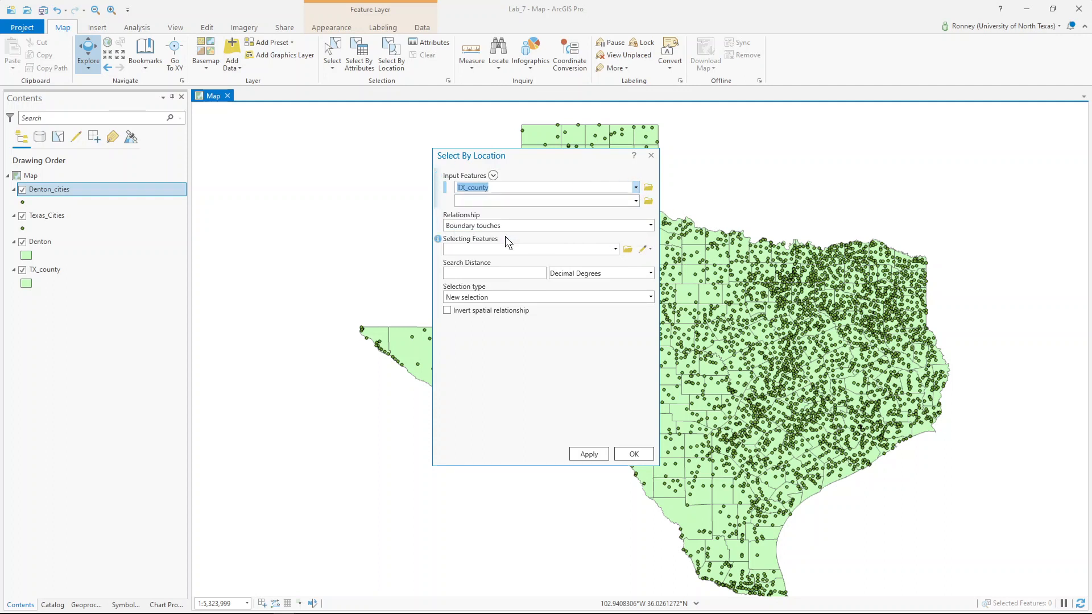
pyautogui.click(616, 248)
pyautogui.click(520, 286)
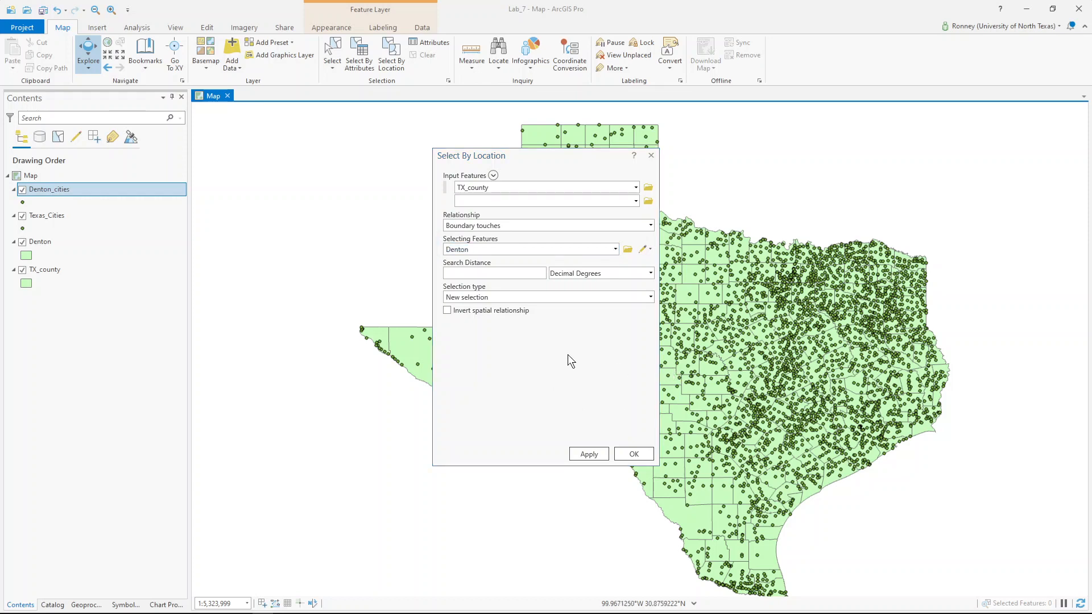
pyautogui.click(589, 454)
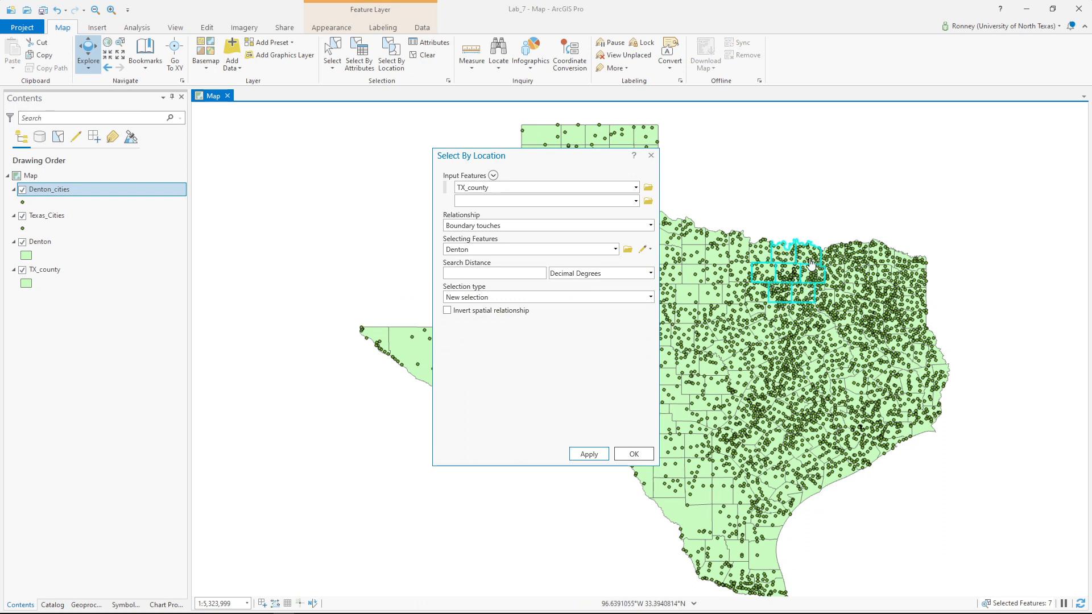
# - Close Select By Location, then zoom in and centre the seven selected counties around Denton
pyautogui.click(634, 455)
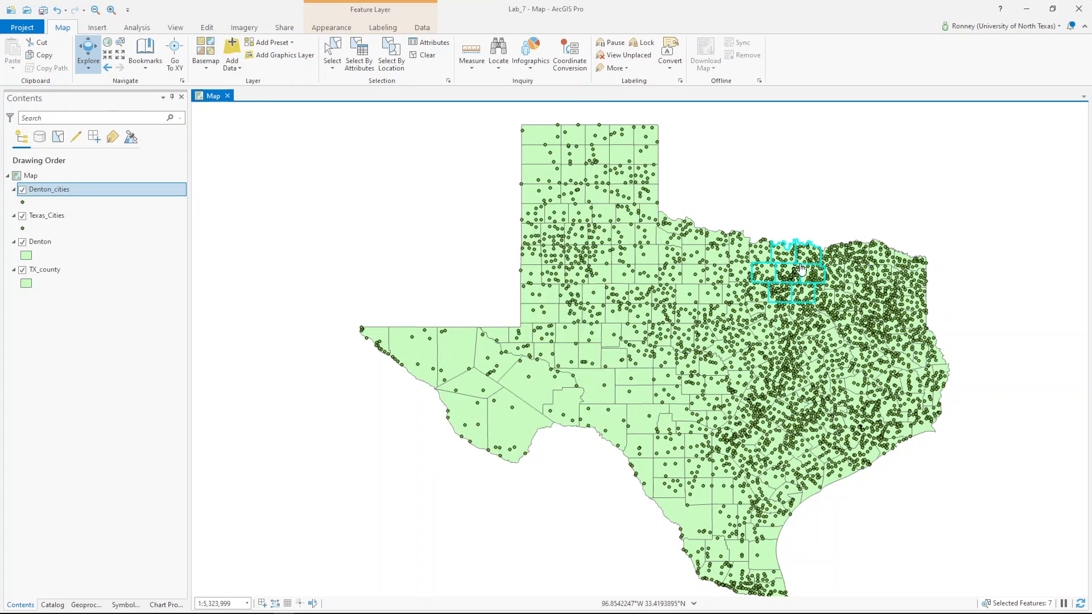
pyautogui.scroll(5, 800, 267)
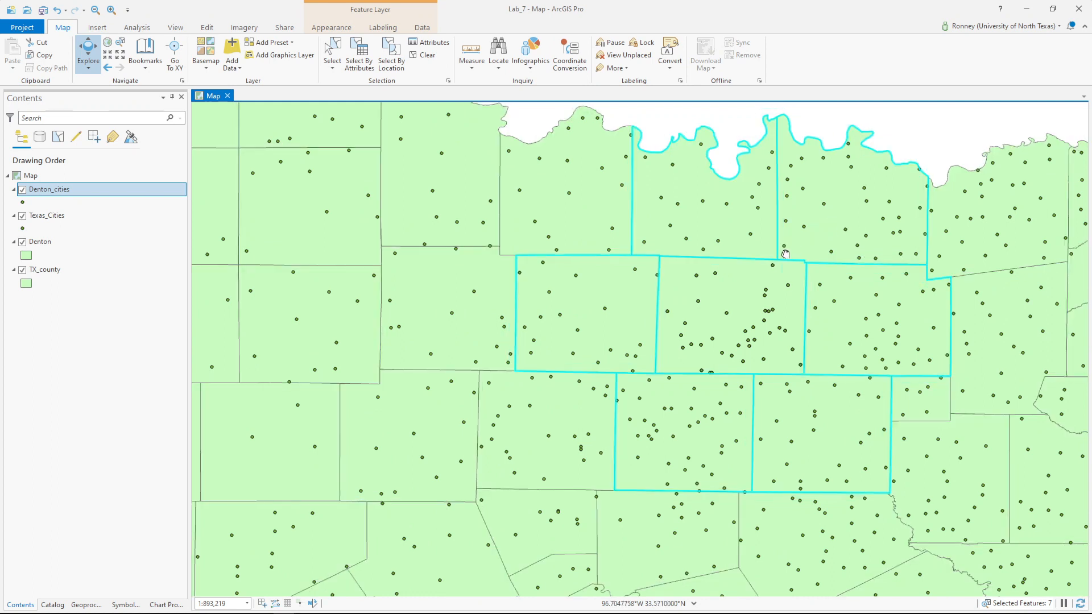
pyautogui.moveTo(785, 253); pyautogui.dragTo(671, 240)
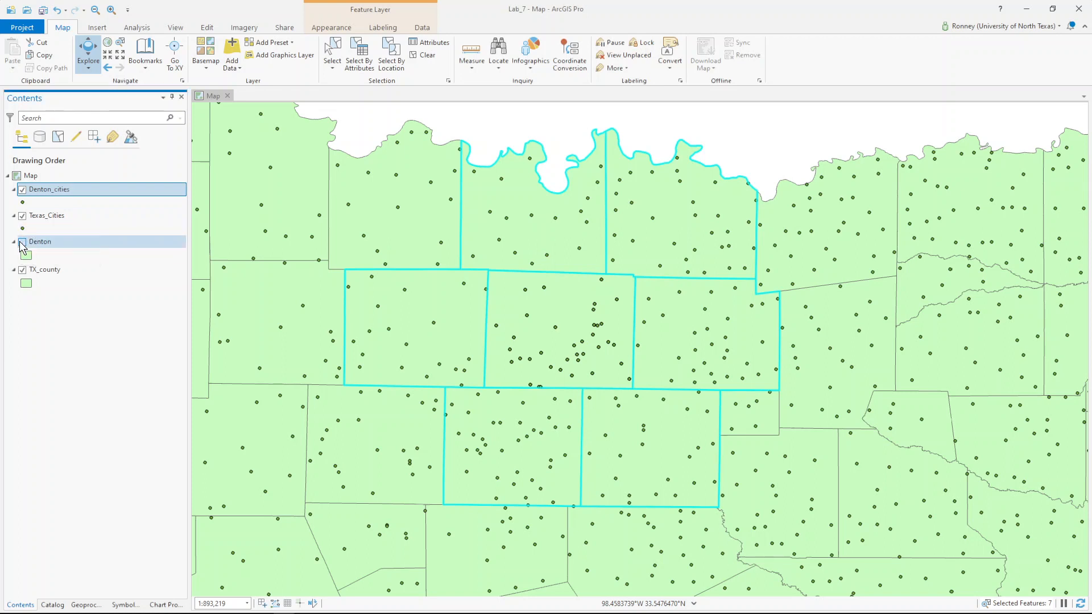
# - Toggle TX_county off and on to check Denton, then clear the seven-county selection
pyautogui.click(23, 269)
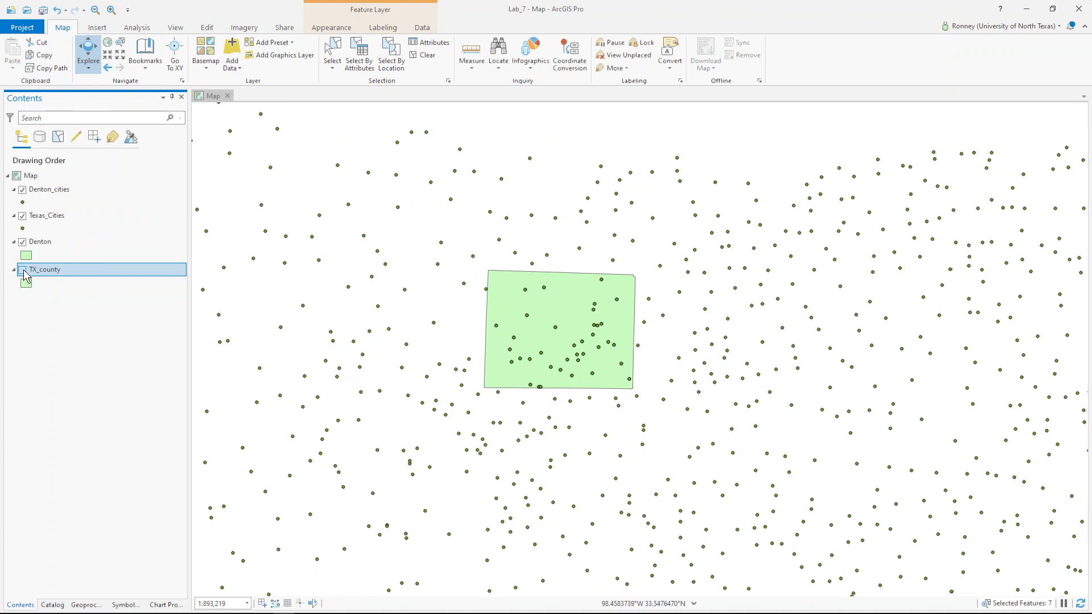
pyautogui.click(24, 272)
pyautogui.click(25, 272)
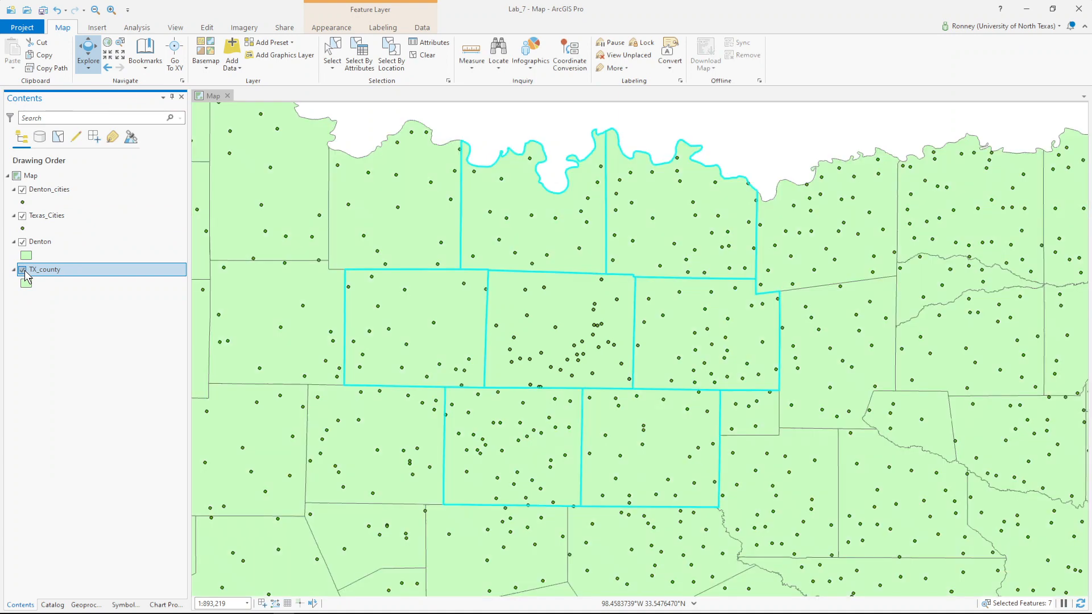
pyautogui.click(25, 273)
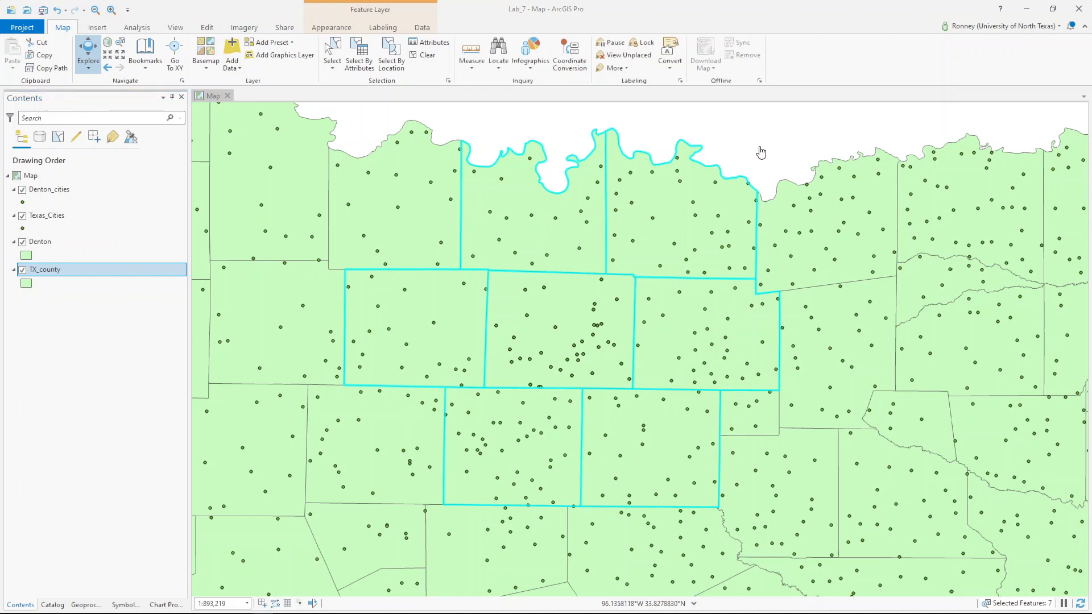
pyautogui.click(422, 56)
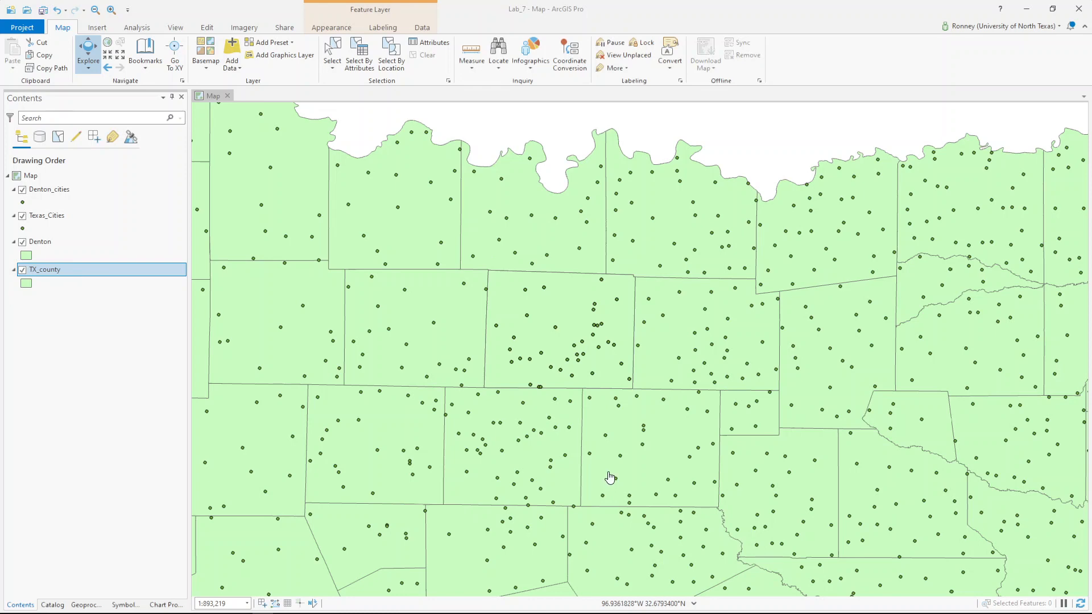
# - Zoom out and pan the map up to show the northern and eastern Texas counties and cities
pyautogui.scroll(-2, 609, 472)
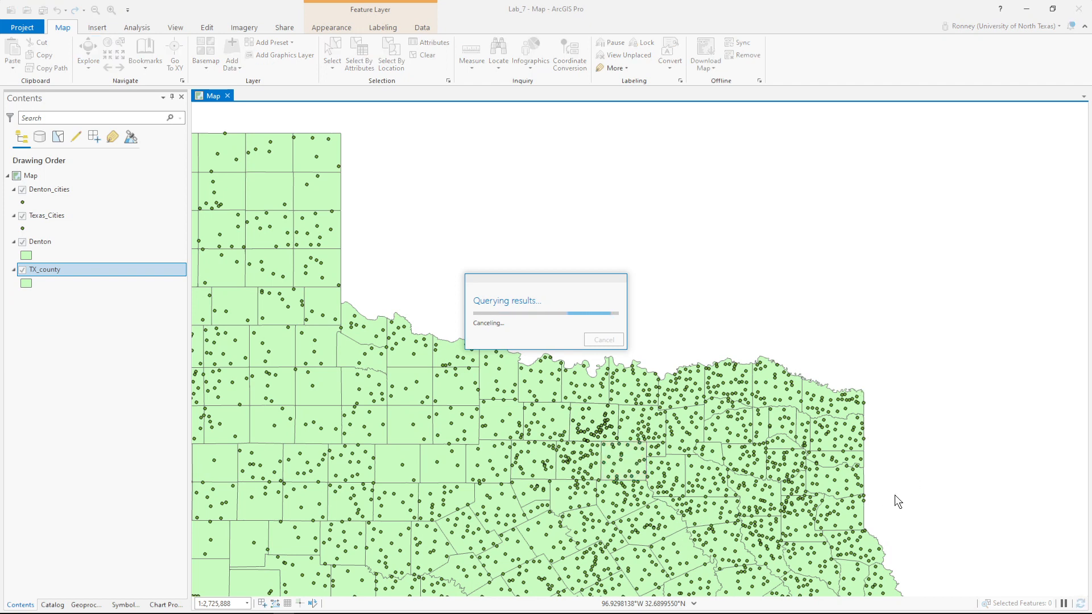
pyautogui.moveTo(542, 331); pyautogui.dragTo(550, 126)
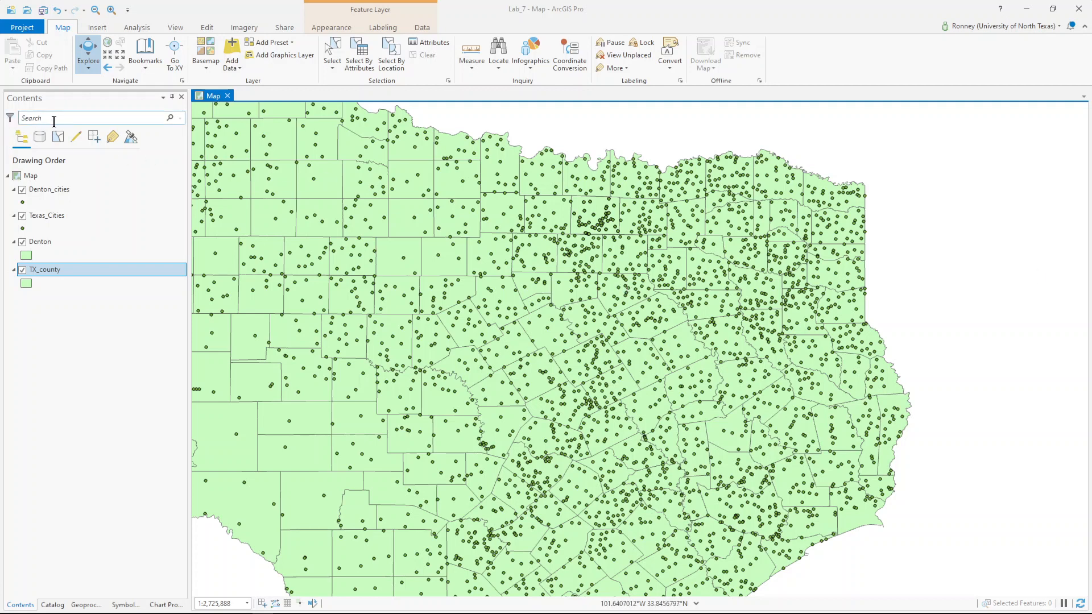
# - Insert a new ANSI Landscape Letter 8.5" x 11" layout
pyautogui.click(98, 27)
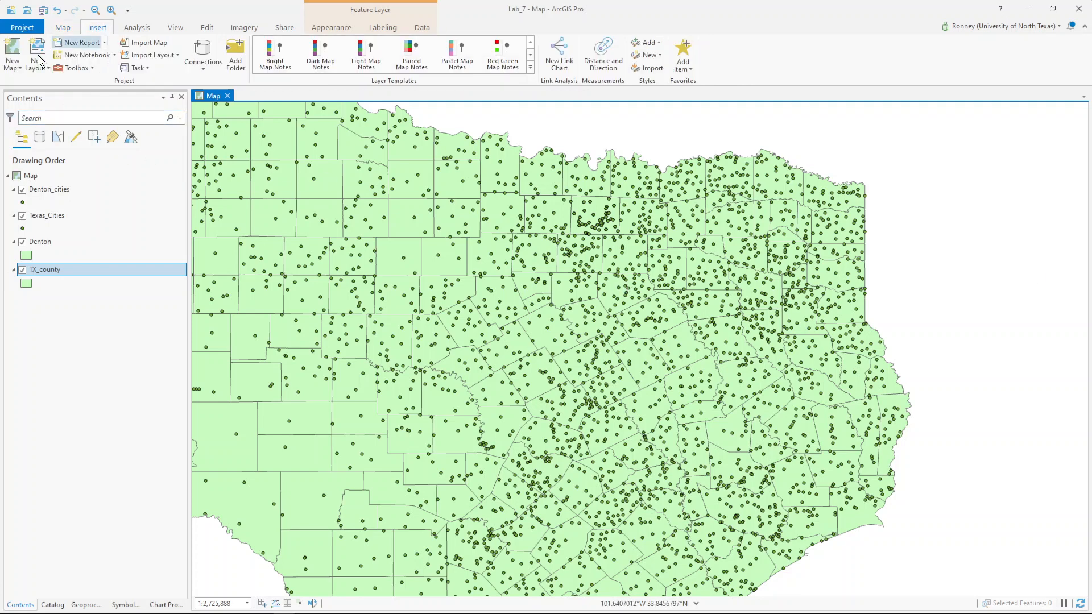
pyautogui.click(37, 60)
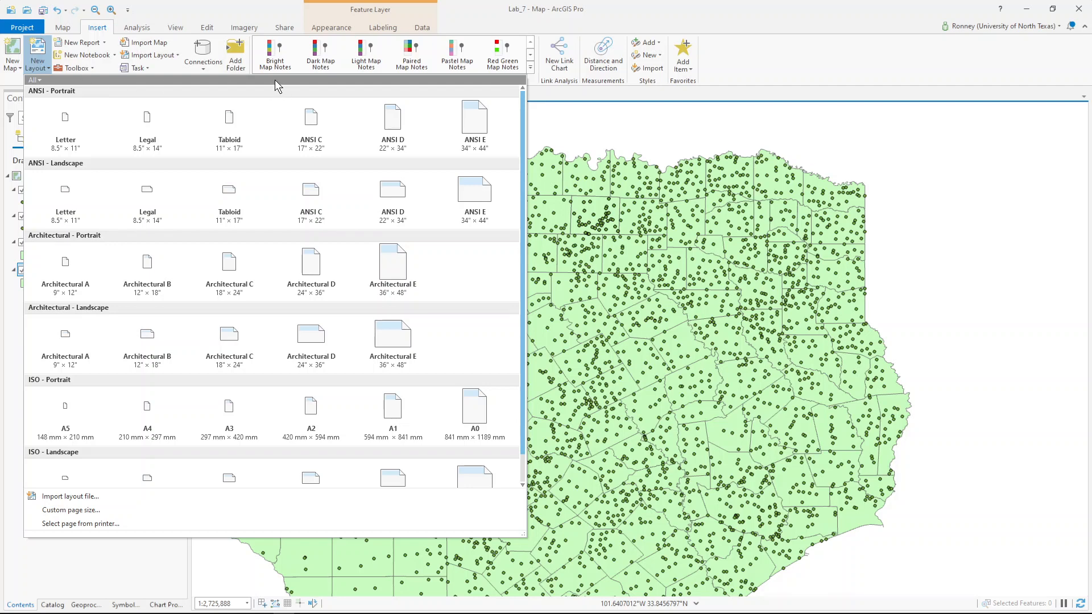
pyautogui.press('Escape')
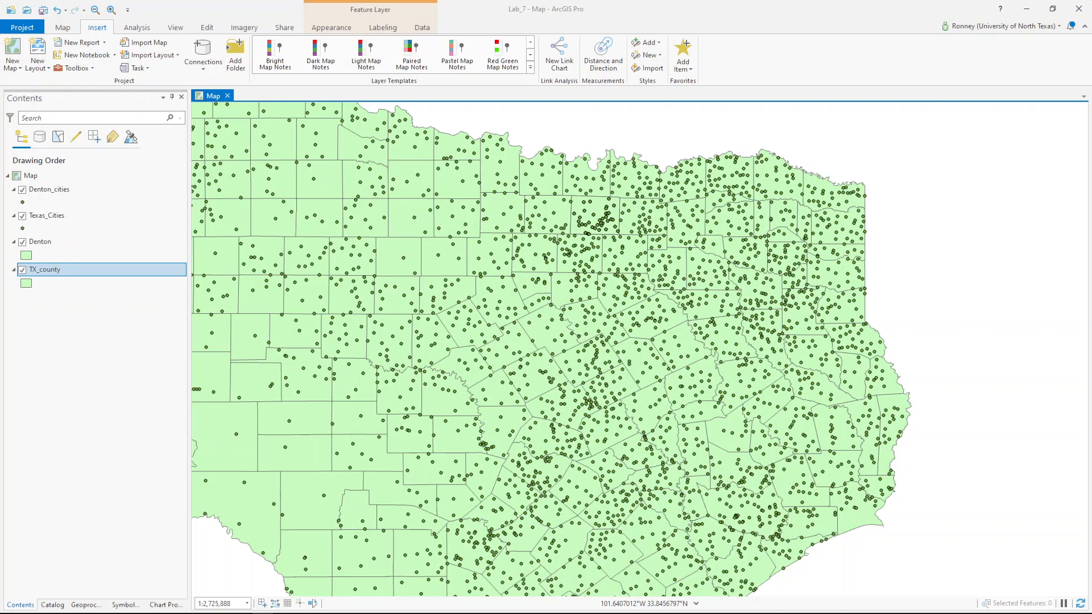
pyautogui.click(37, 62)
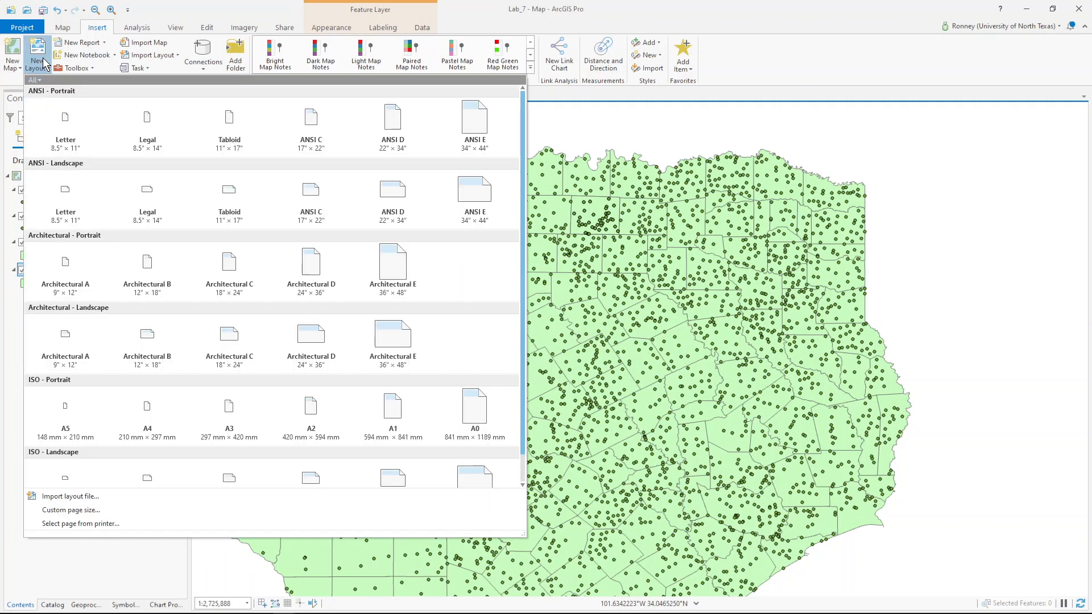
pyautogui.click(64, 204)
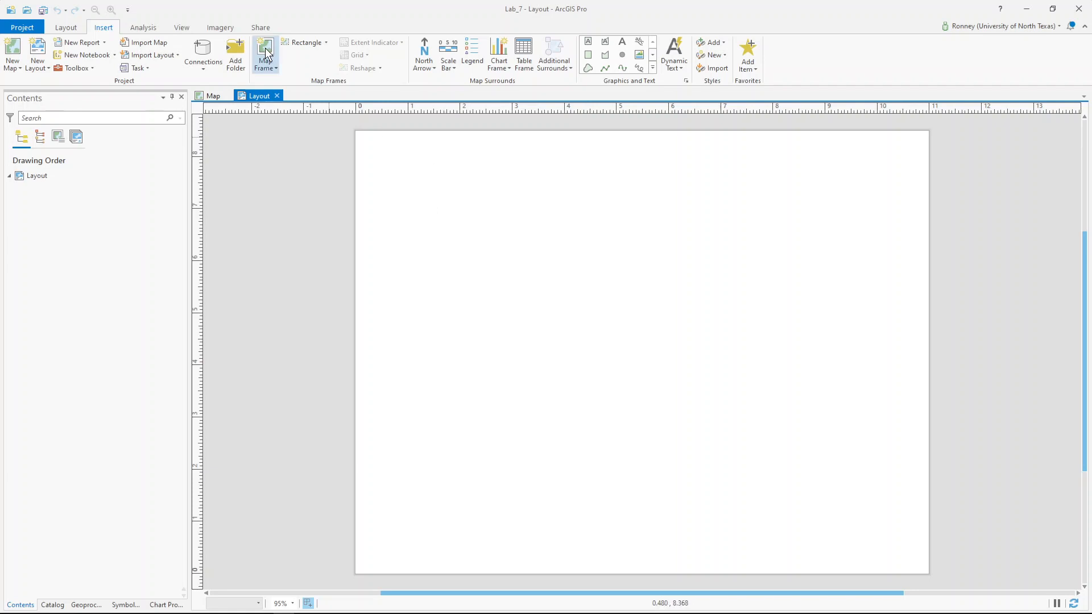
# - Place a map frame of the 1:2,725,888 Texas map on the layout and centre it on the page
pyautogui.click(269, 67)
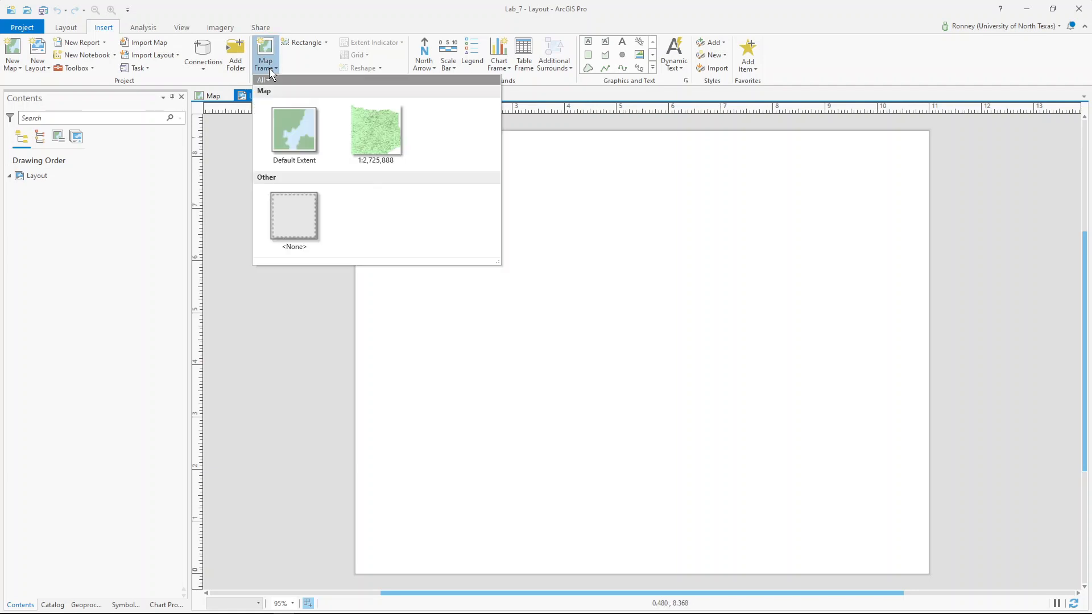
pyautogui.click(374, 139)
pyautogui.click(469, 182)
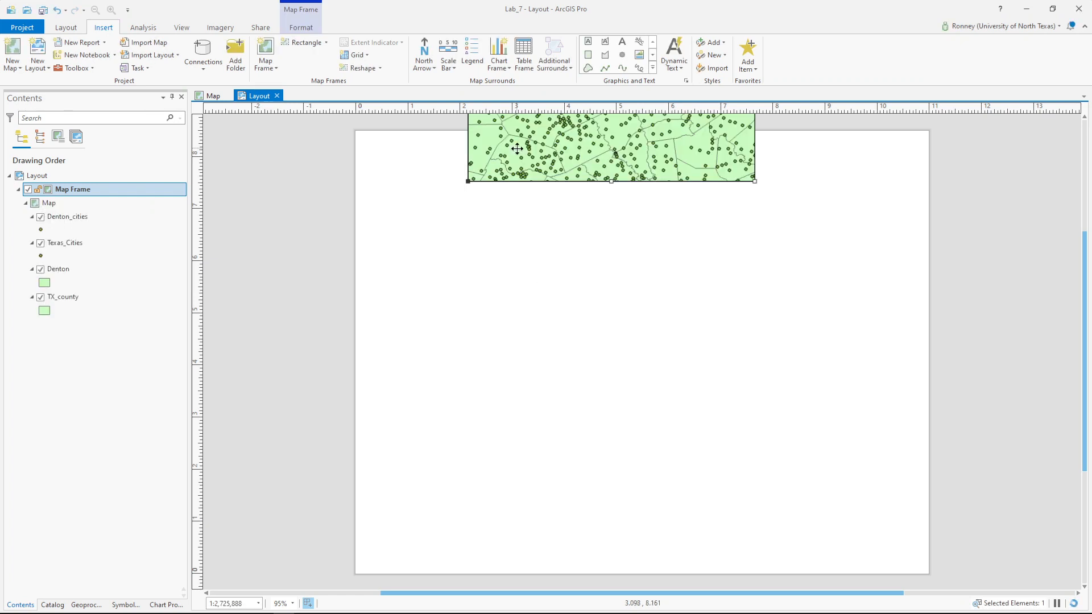
pyautogui.moveTo(569, 139); pyautogui.dragTo(599, 382)
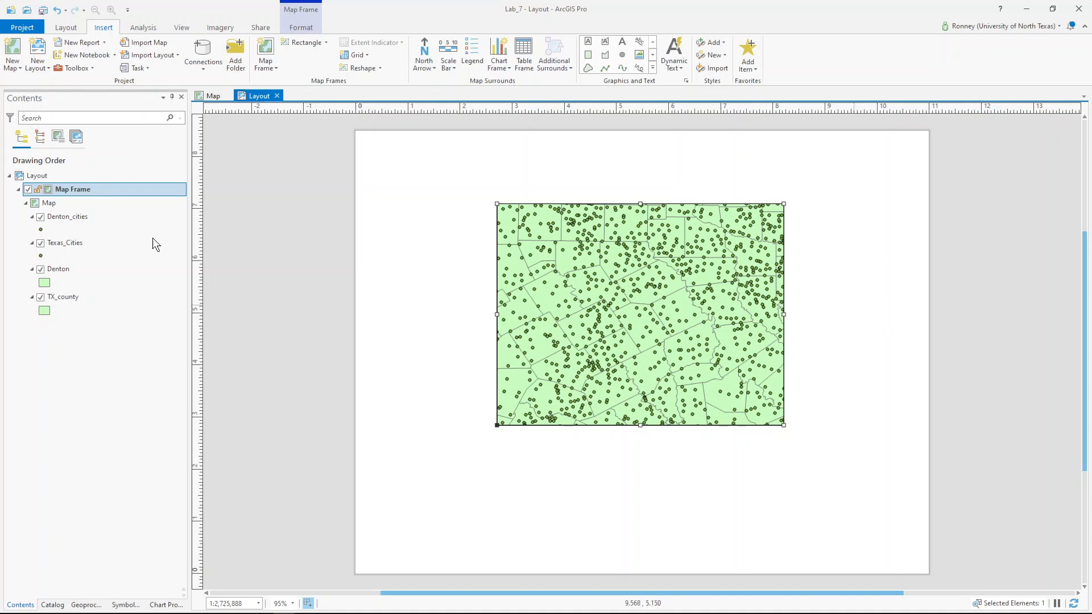
# - Hide Texas_Cities and TX_county, zoom the frame to the Denton layer, and select the frame
pyautogui.click(40, 243)
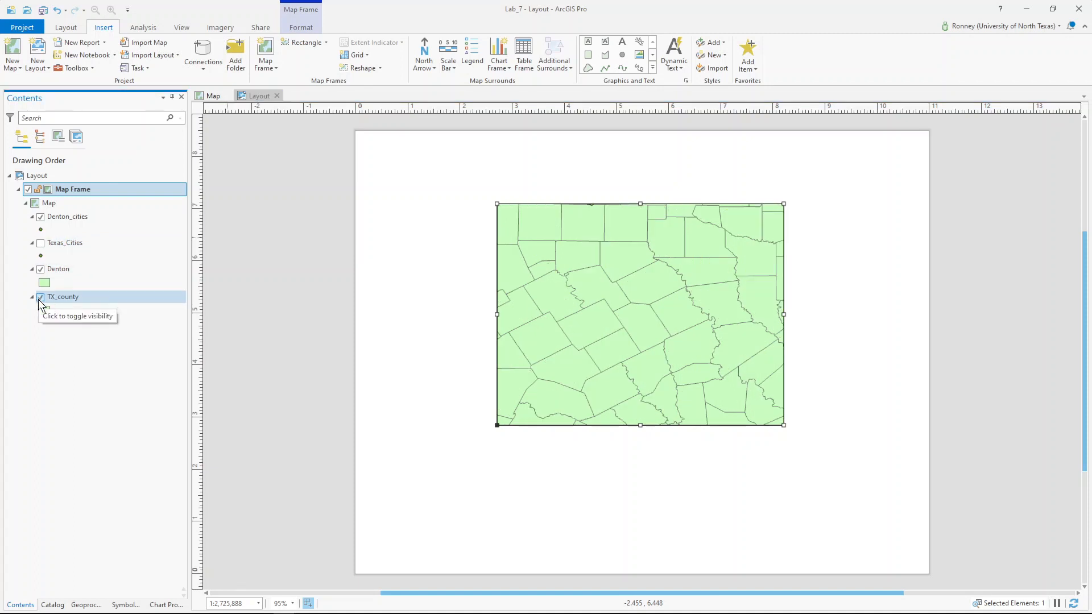
pyautogui.click(40, 297)
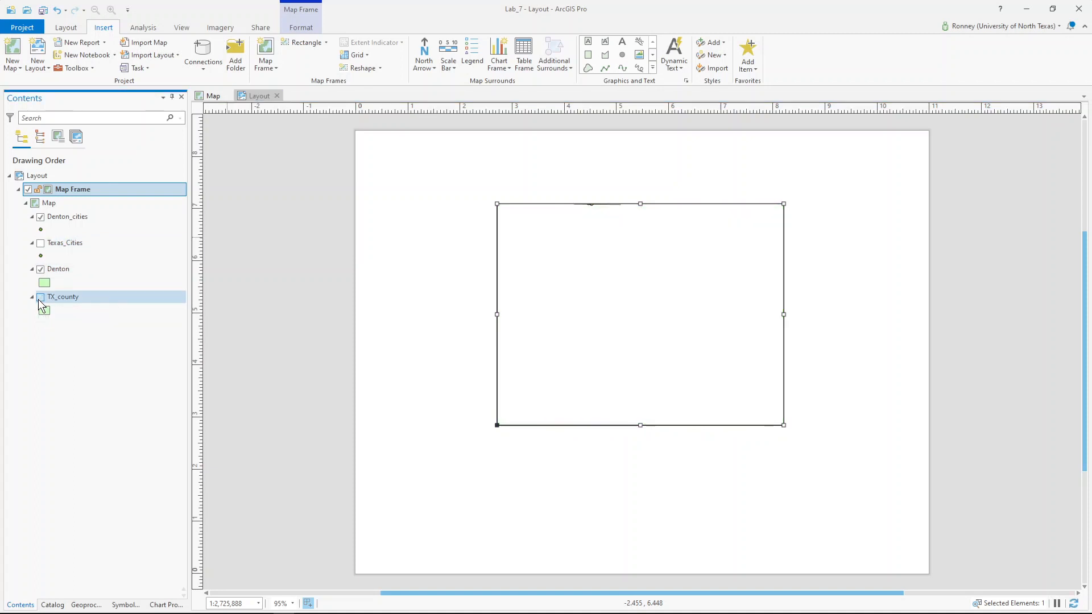
pyautogui.rightClick(63, 271)
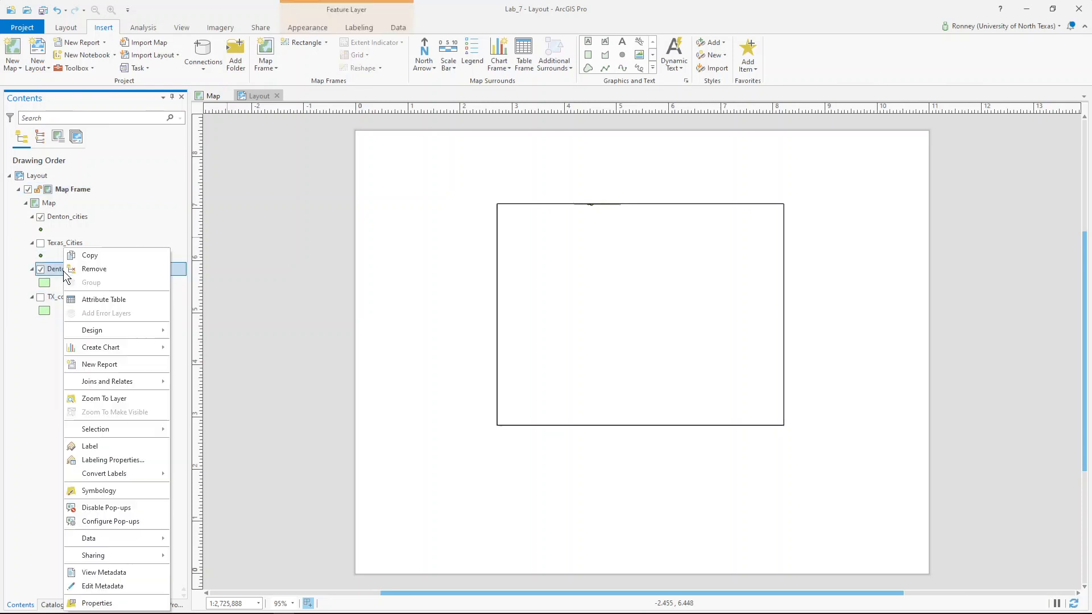
pyautogui.click(104, 398)
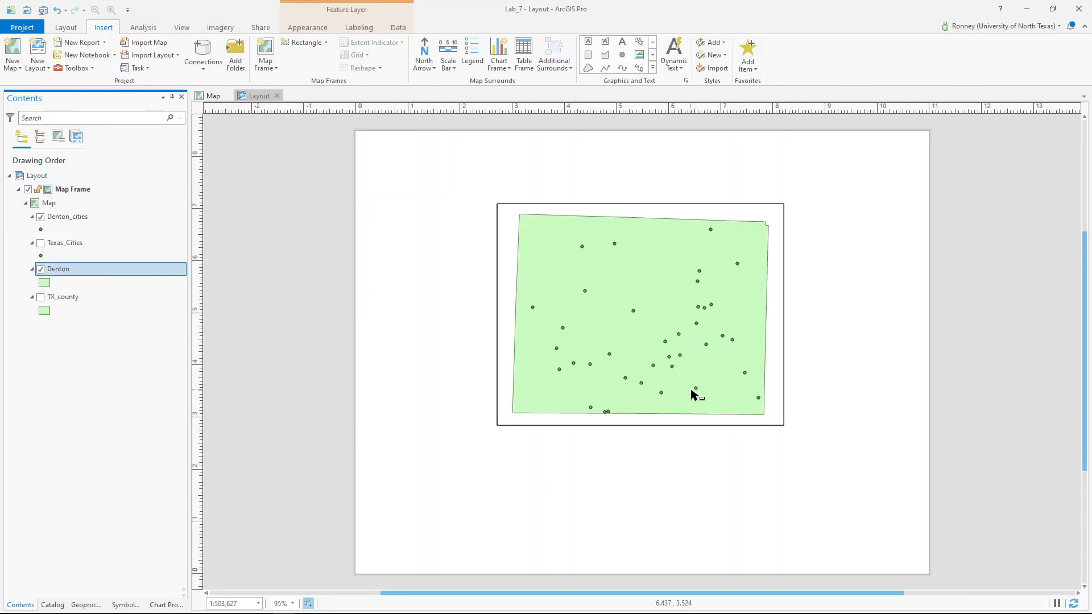
pyautogui.moveTo(605, 250); pyautogui.dragTo(622, 336)
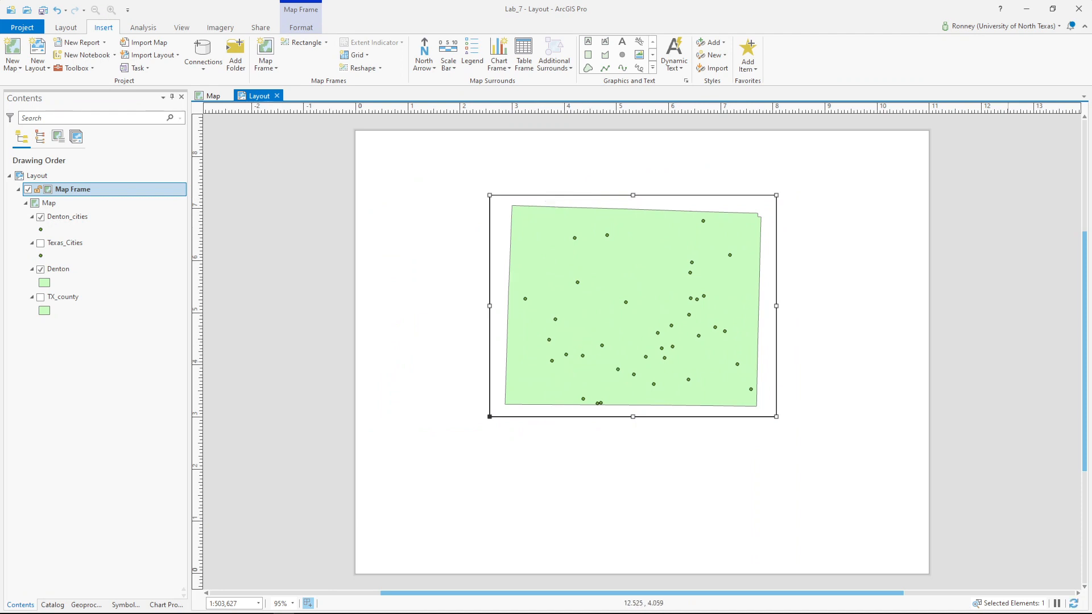
# - Open the Labeling Properties for Denton_cities and bring up its Labeling ribbon options
pyautogui.click(72, 221)
pyautogui.rightClick(73, 220)
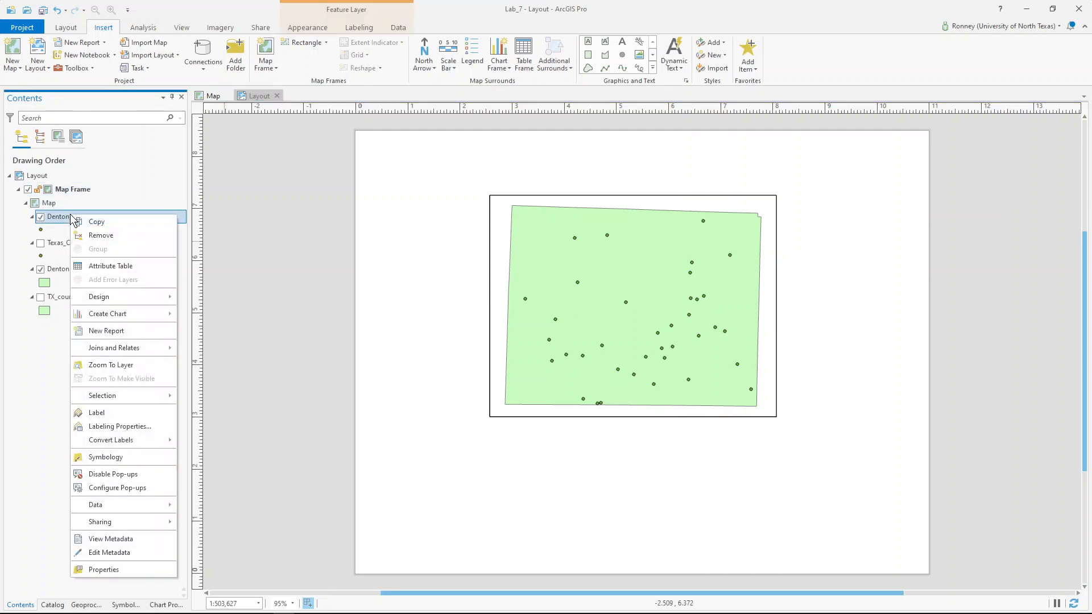
pyautogui.click(127, 425)
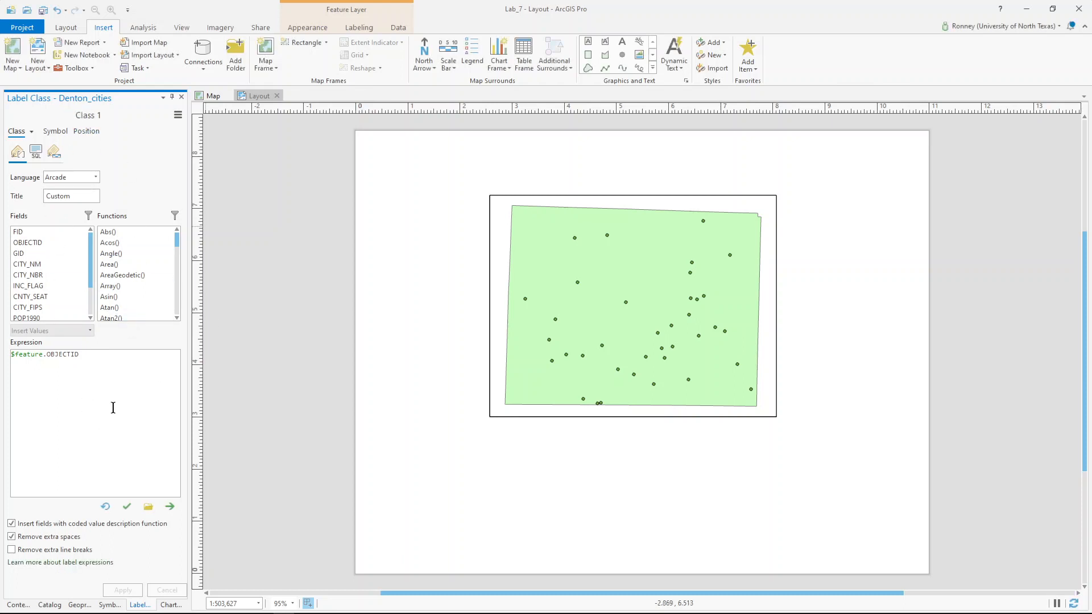
pyautogui.click(361, 27)
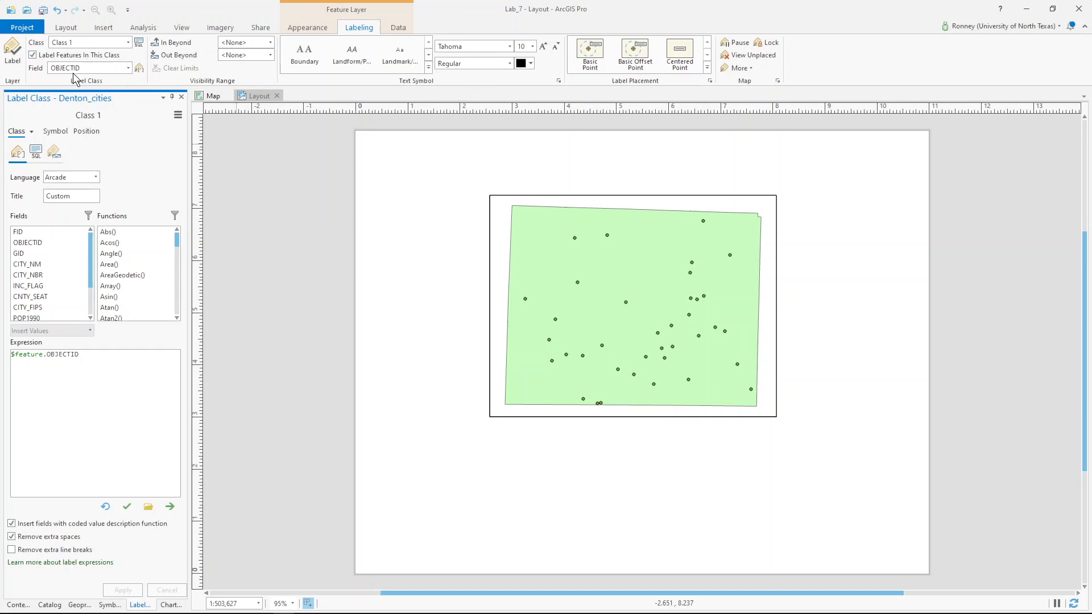
# - Set the Denton_cities label field to CITY_NM and turn labeling on
pyautogui.click(127, 44)
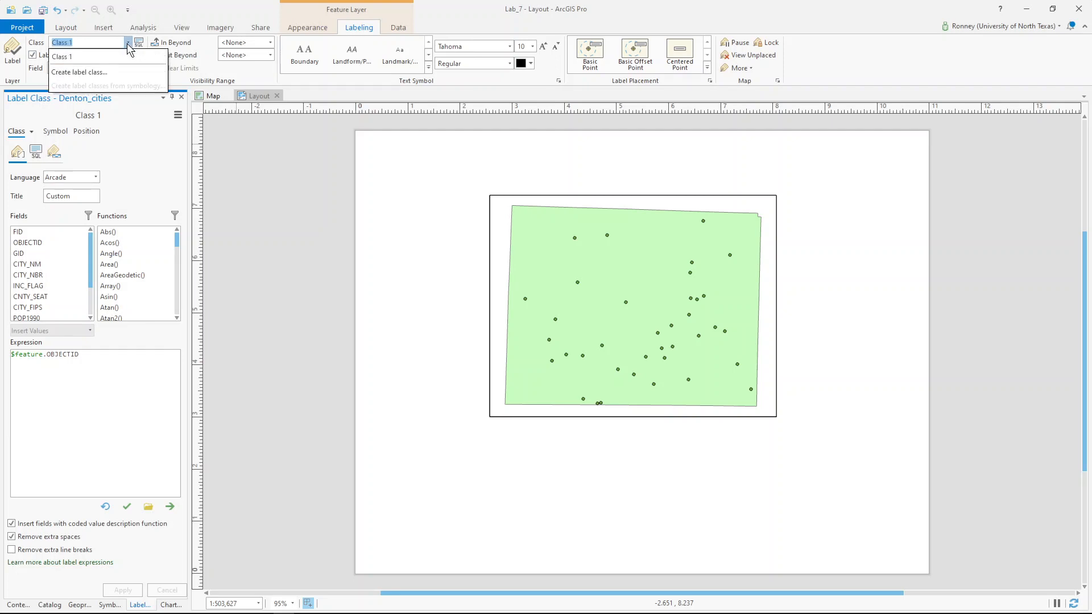
pyautogui.click(127, 43)
pyautogui.click(125, 67)
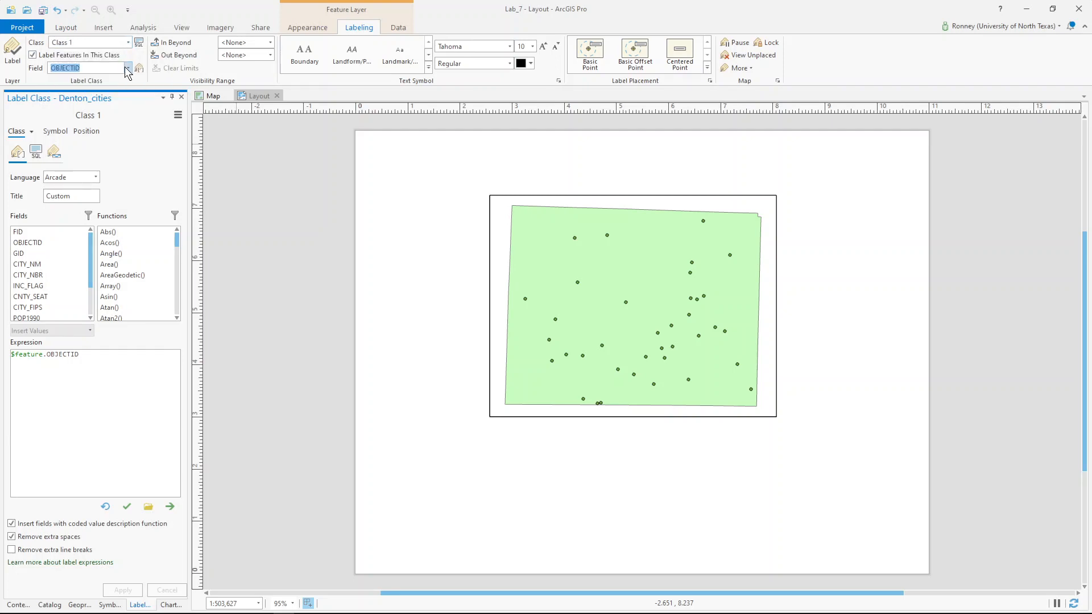
pyautogui.click(128, 68)
pyautogui.click(93, 110)
pyautogui.click(17, 51)
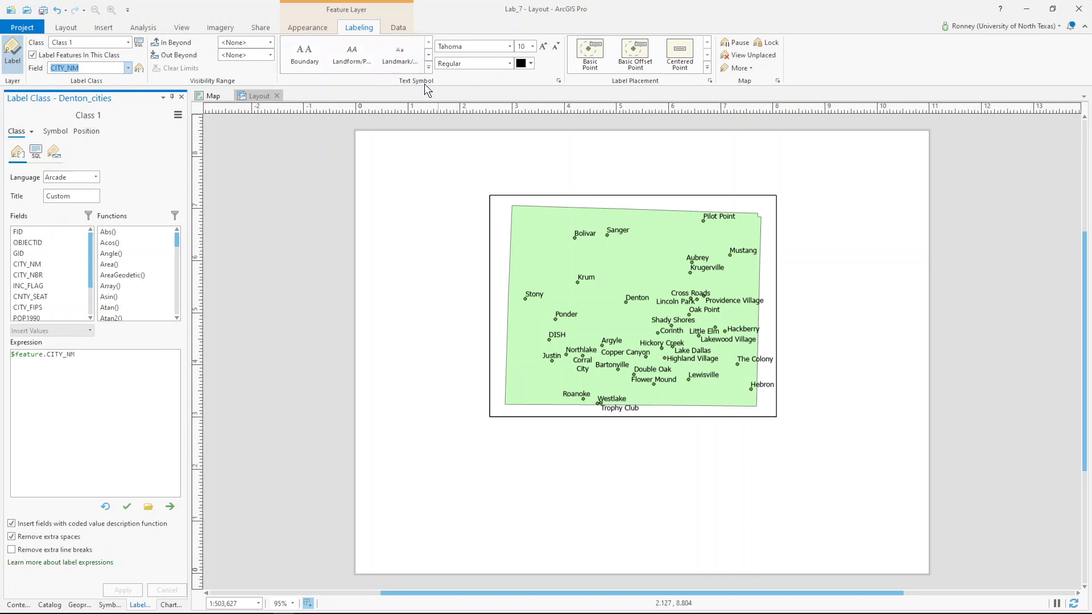
# - Make the city name labels size 12 in Gray 60%
pyautogui.click(531, 46)
pyautogui.click(527, 116)
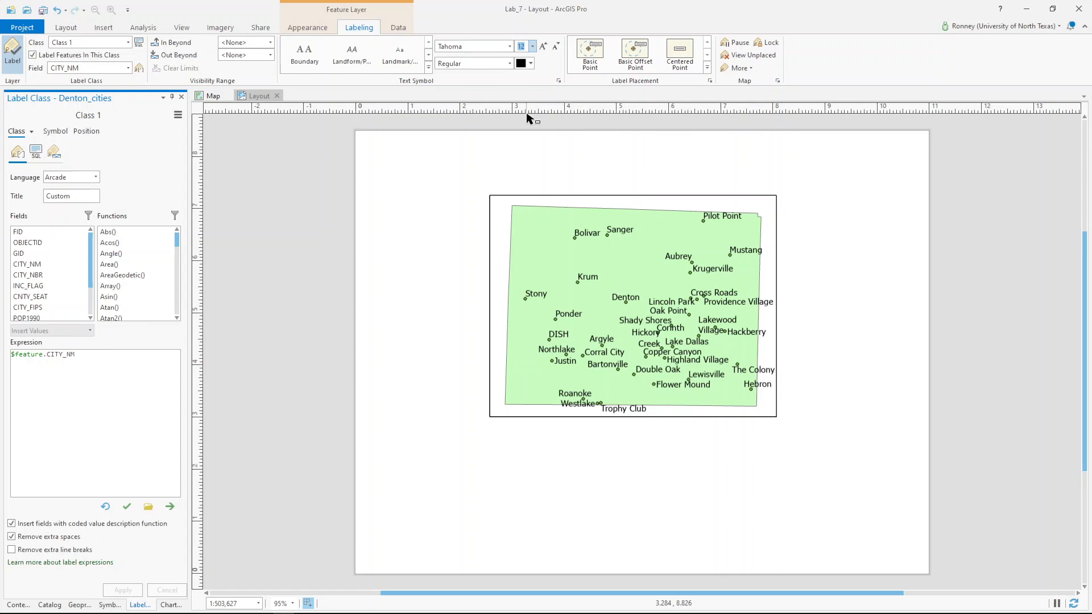
pyautogui.click(523, 63)
pyautogui.click(523, 63)
pyautogui.click(530, 63)
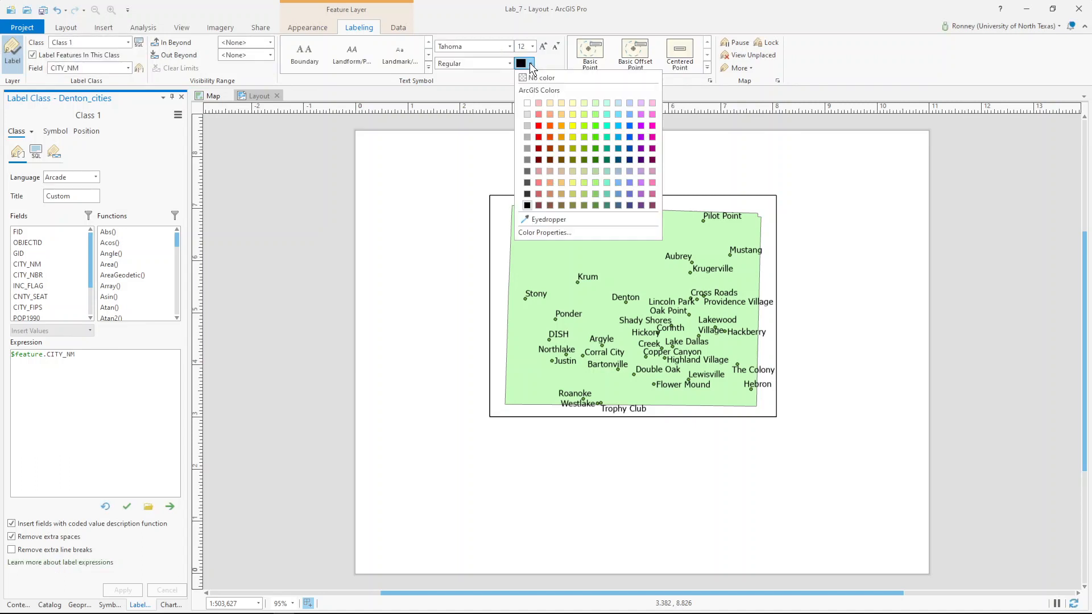
pyautogui.click(527, 171)
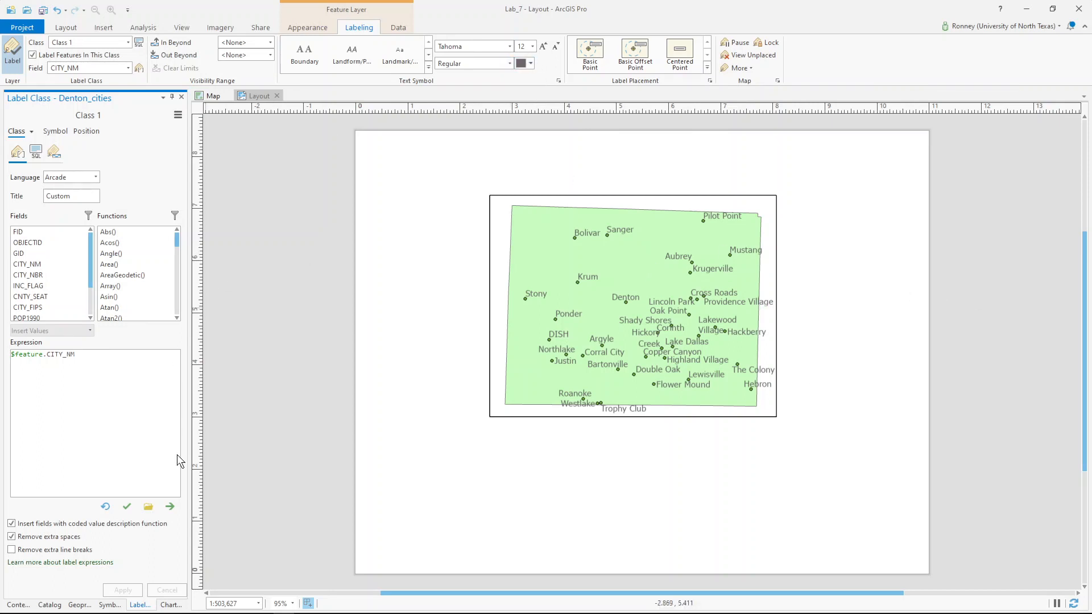
# - Close the Label Class and Chart Properties panes
pyautogui.click(181, 97)
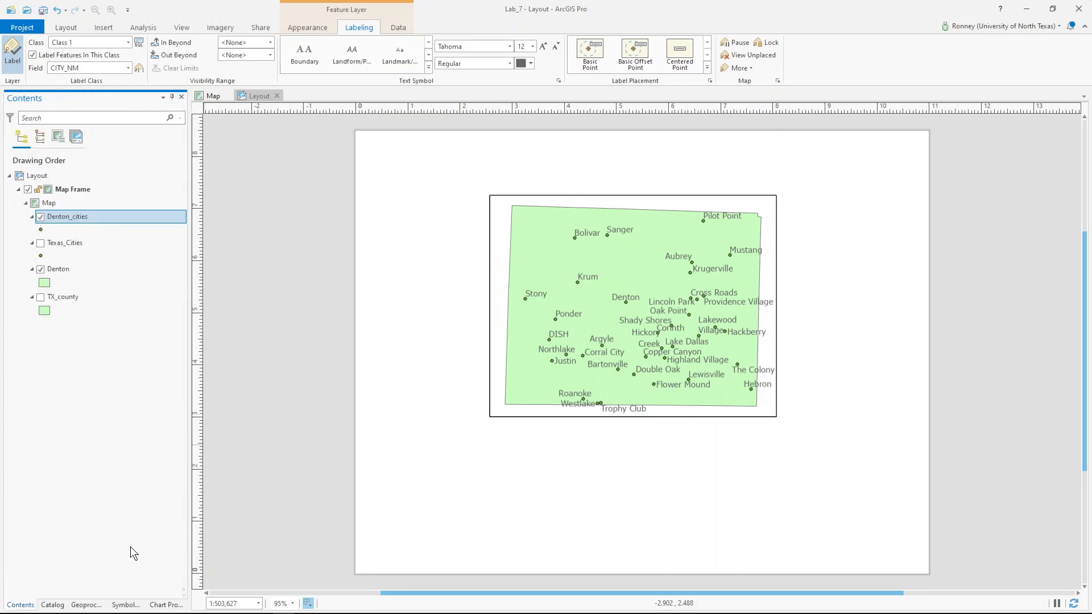
pyautogui.click(181, 97)
pyautogui.click(100, 30)
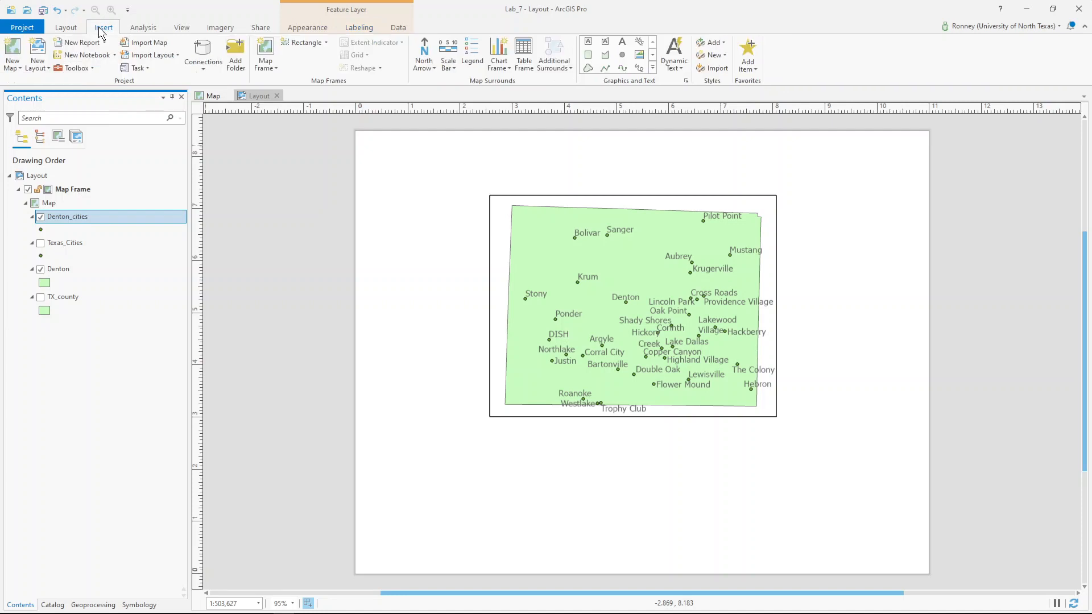
# - Add a new map Map1, remove its Topographic basemap, and close the Map1 view
pyautogui.click(16, 51)
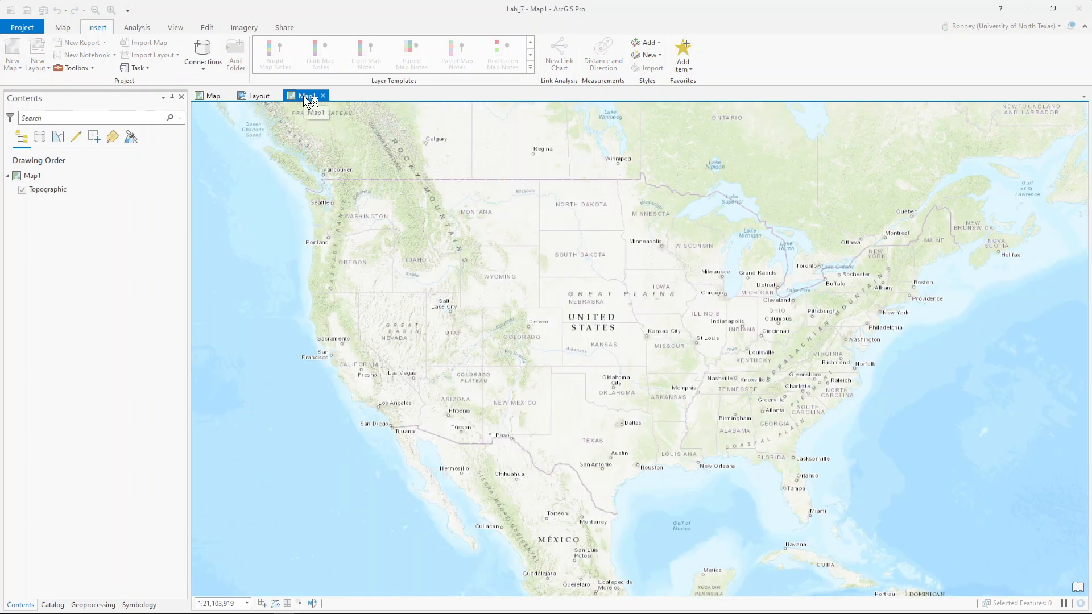
pyautogui.moveTo(303, 97); pyautogui.dragTo(259, 98)
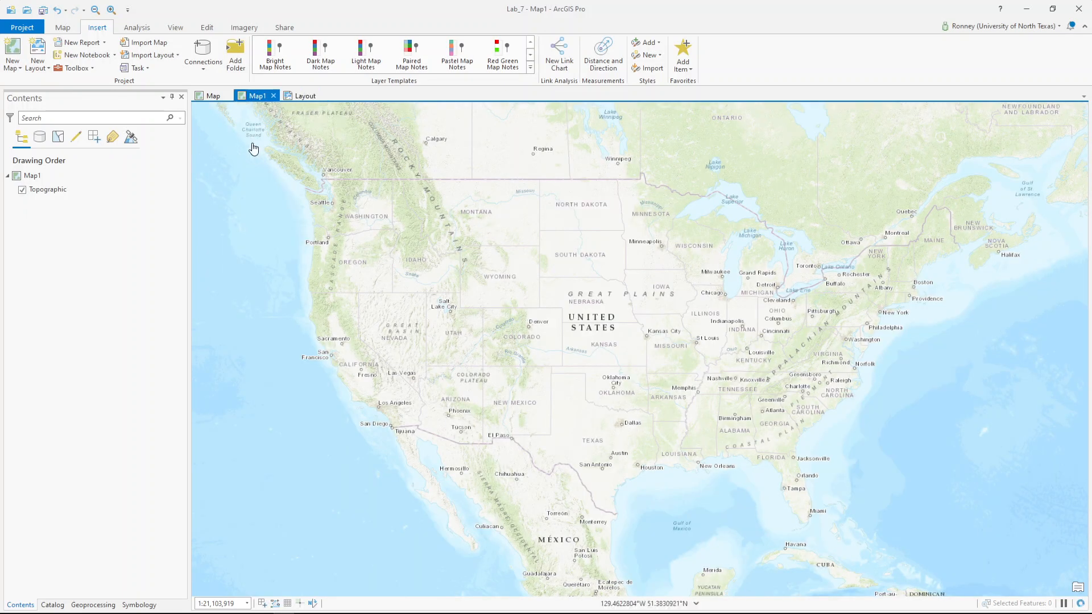
pyautogui.click(250, 96)
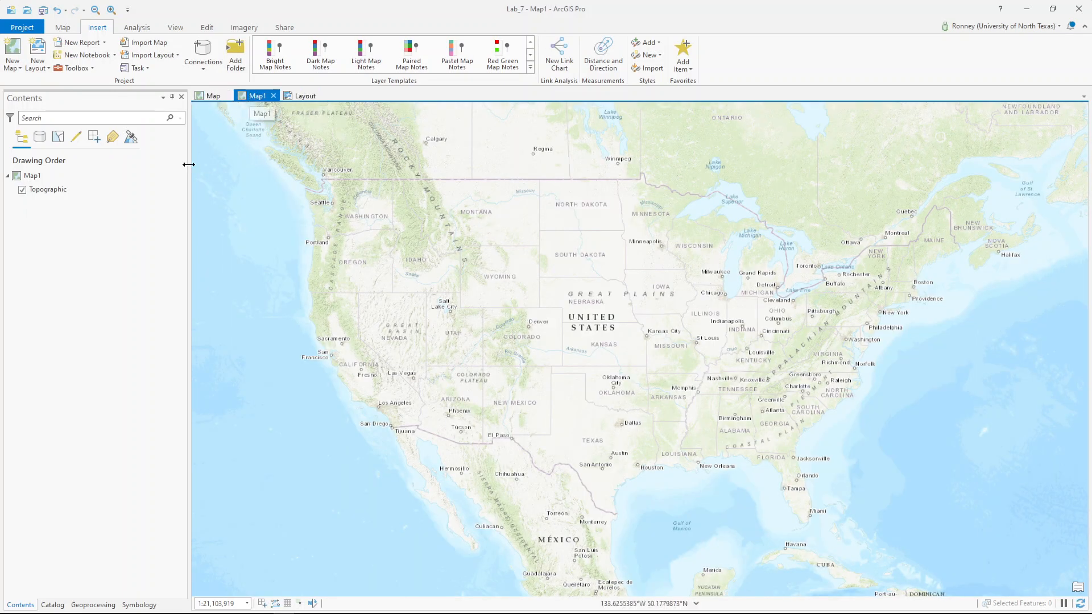
pyautogui.rightClick(60, 189)
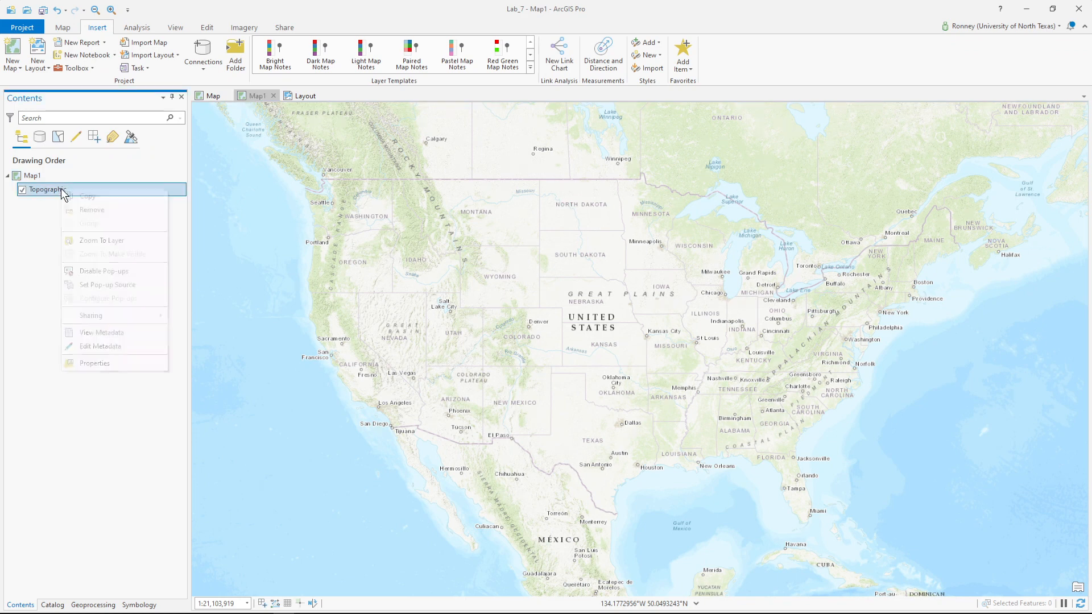
pyautogui.click(95, 209)
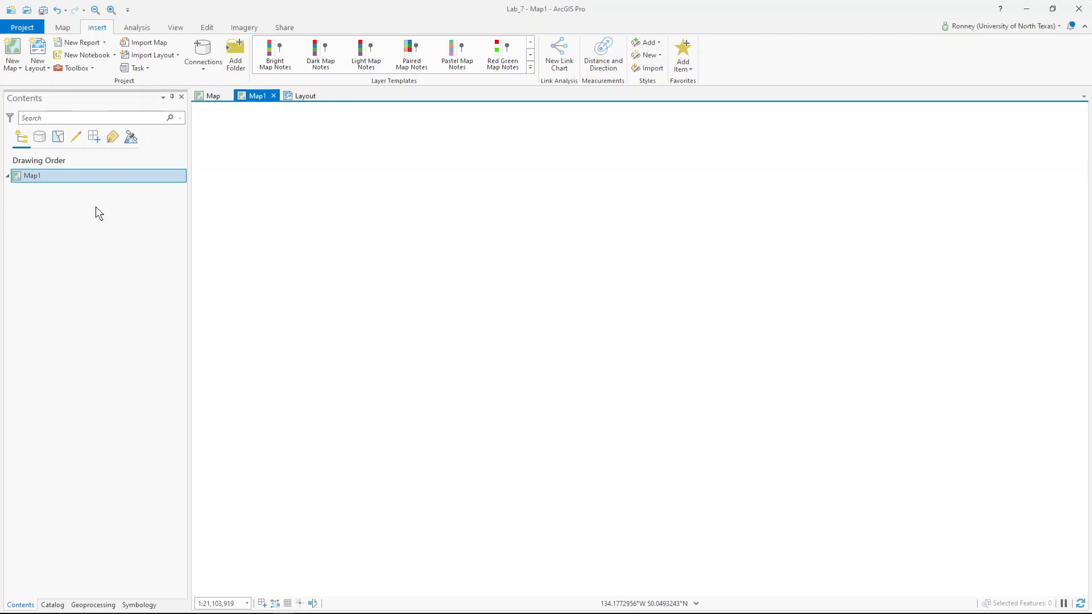
pyautogui.click(274, 96)
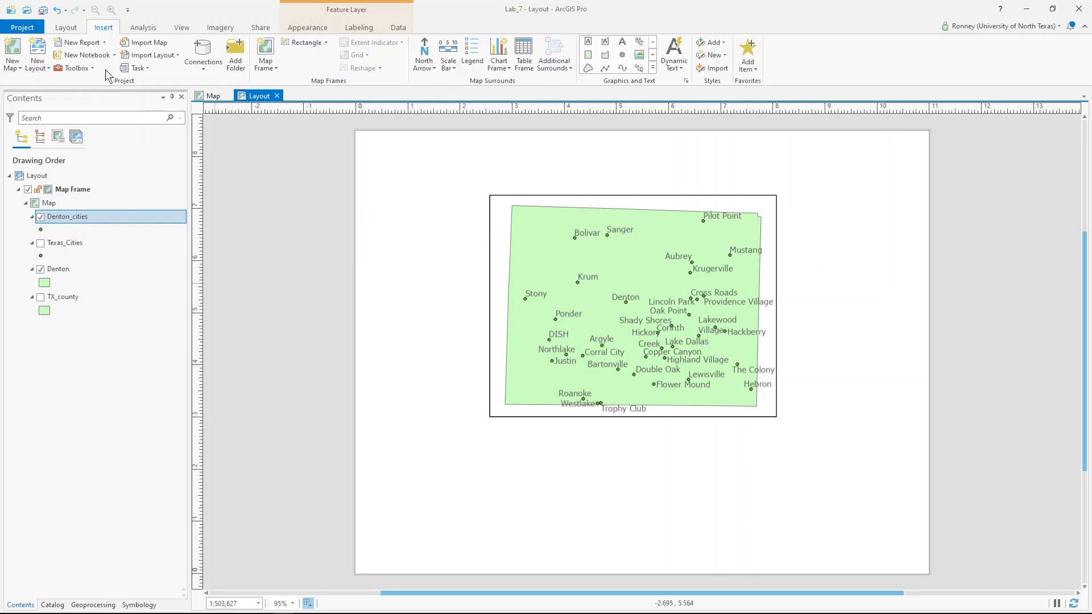
# - Insert another new map, Map2, and remove its Topographic basemap
pyautogui.click(12, 50)
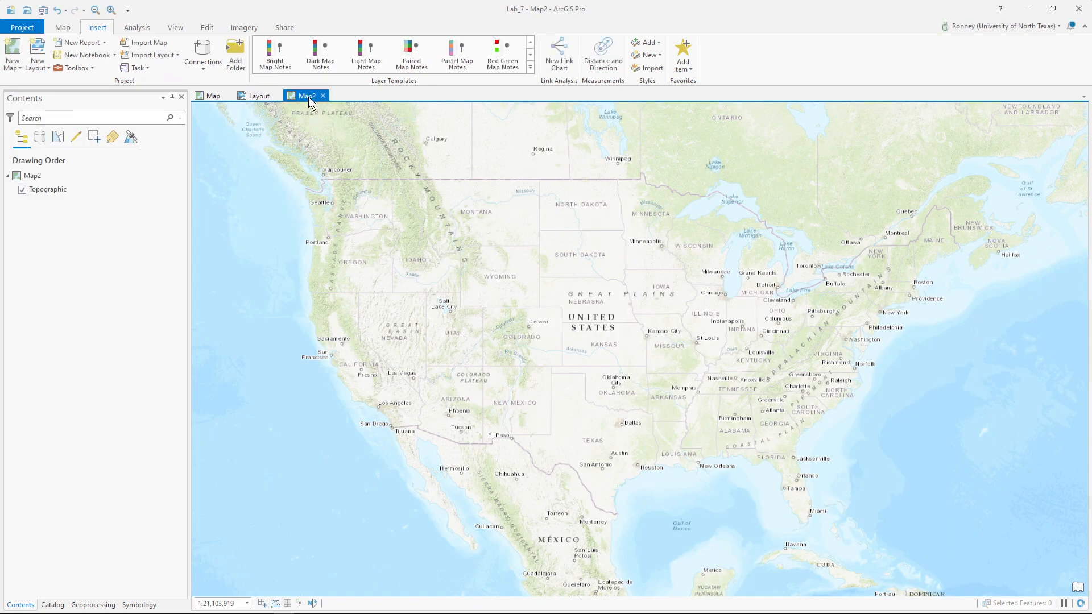
pyautogui.moveTo(308, 100); pyautogui.dragTo(254, 99)
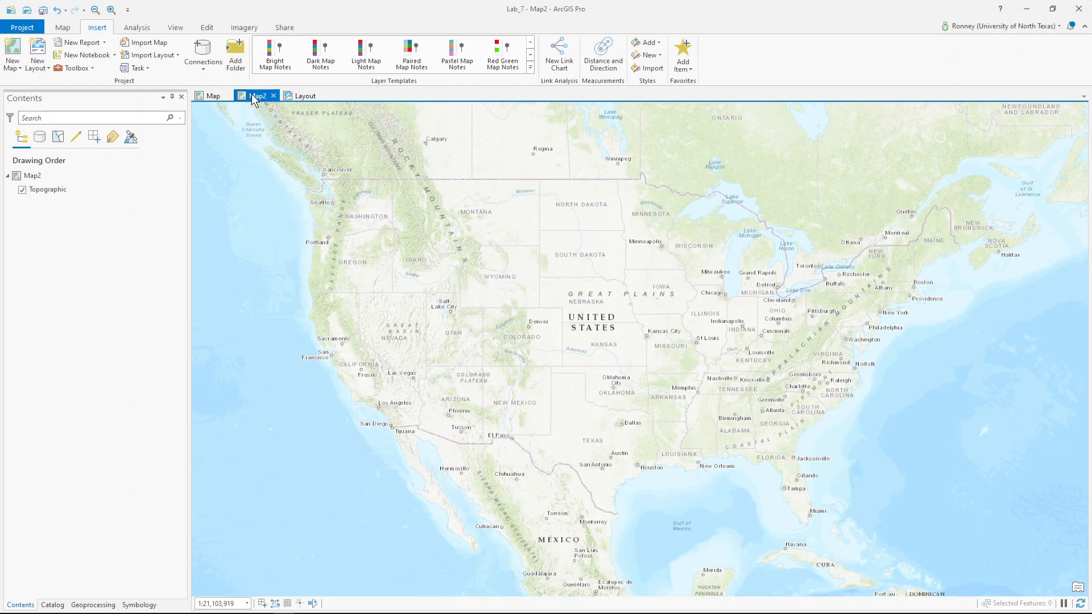
pyautogui.rightClick(62, 193)
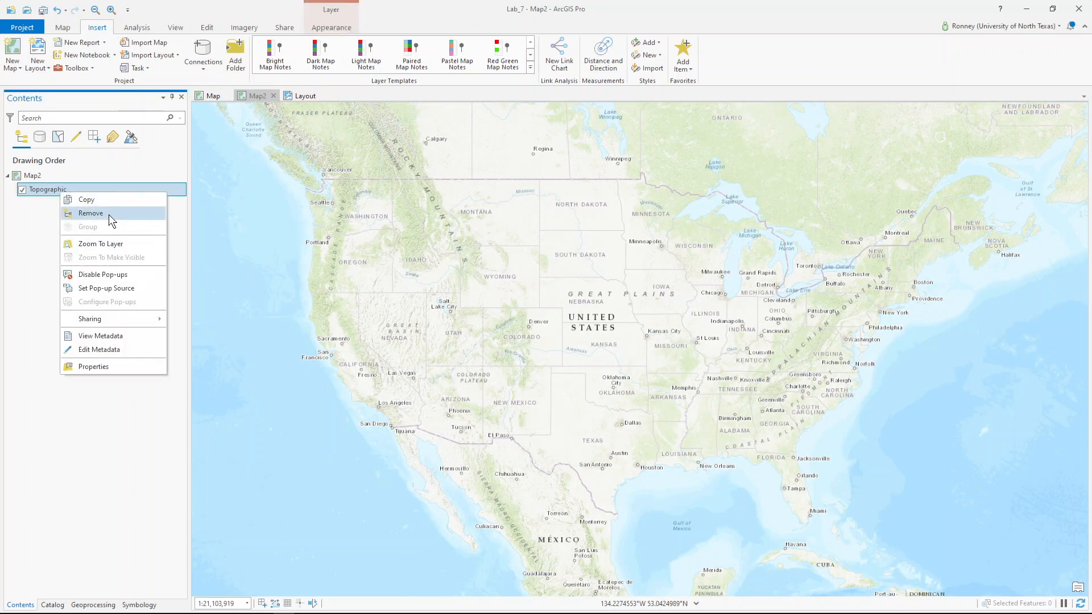
pyautogui.click(108, 215)
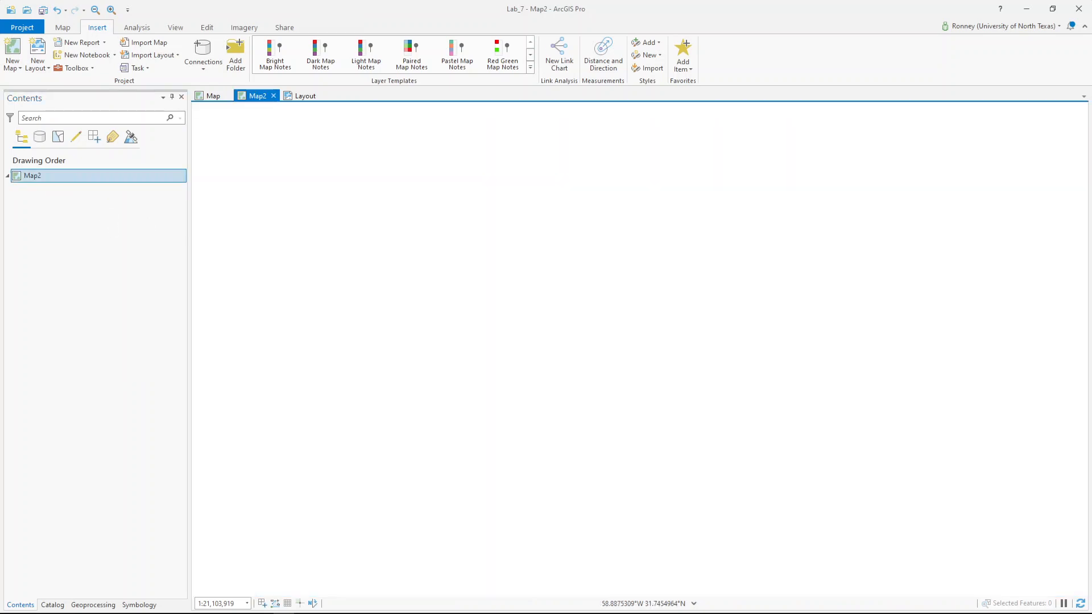
pyautogui.click(207, 96)
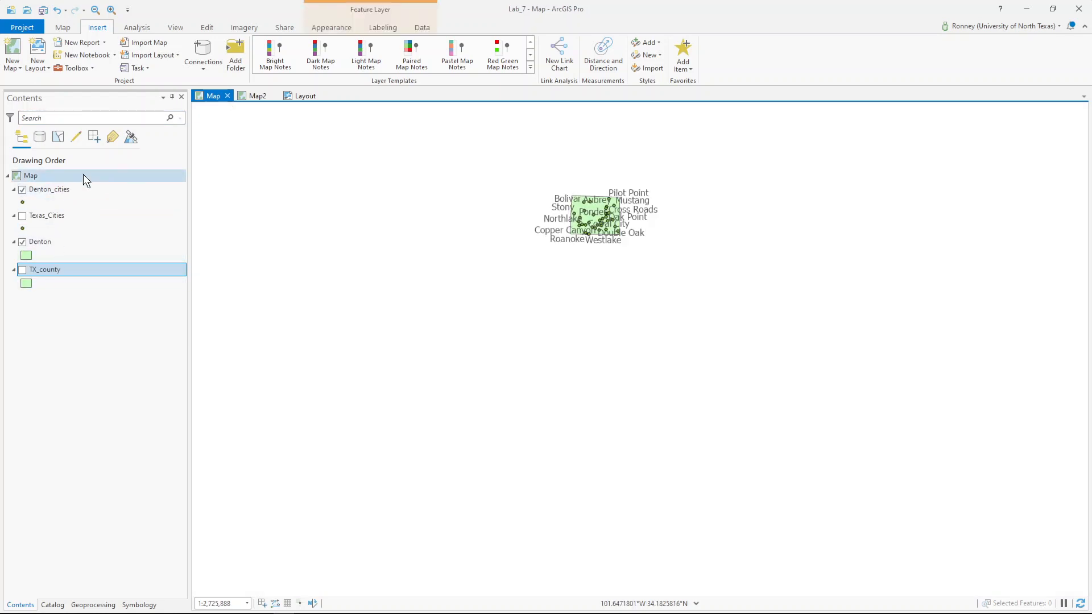
pyautogui.click(254, 96)
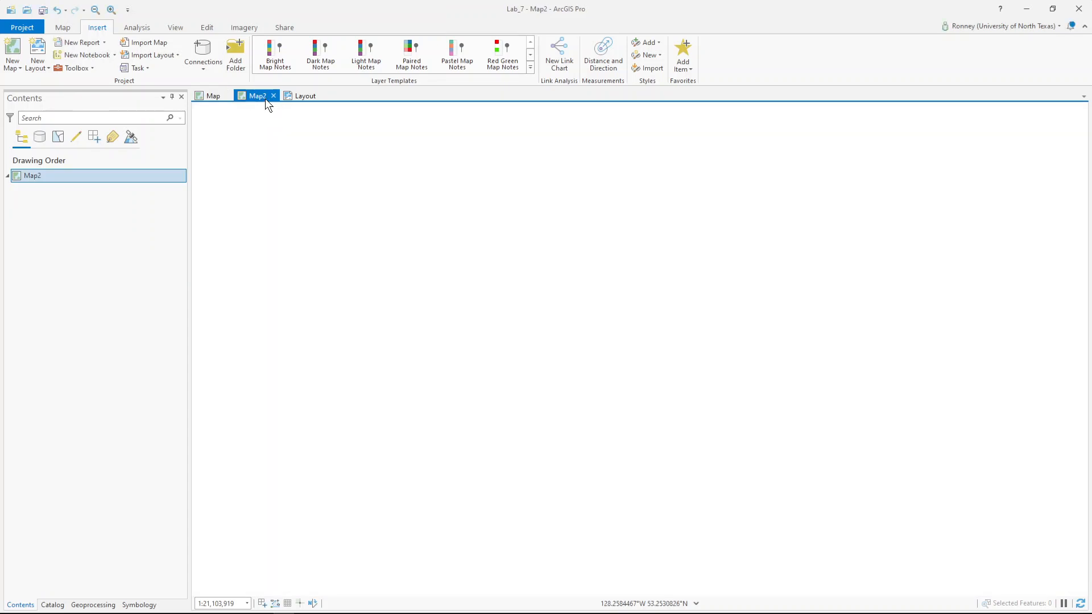
# - Rename Map2 to Map1 in Map Properties
pyautogui.doubleClick(49, 178)
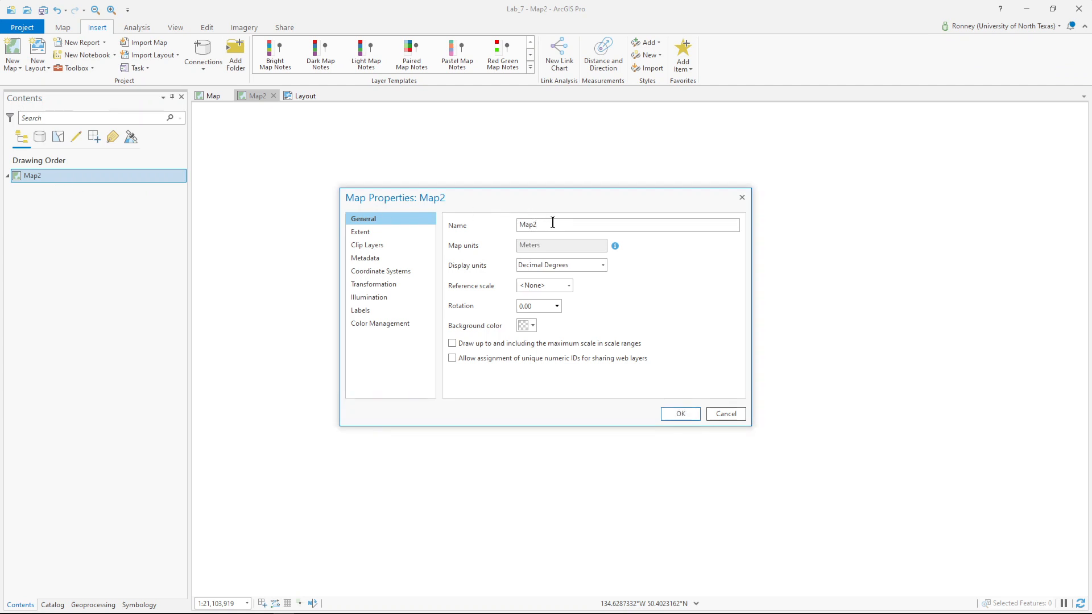
pyautogui.click(552, 222)
pyautogui.press('BackSpace')
pyautogui.write('1')
pyautogui.click(682, 417)
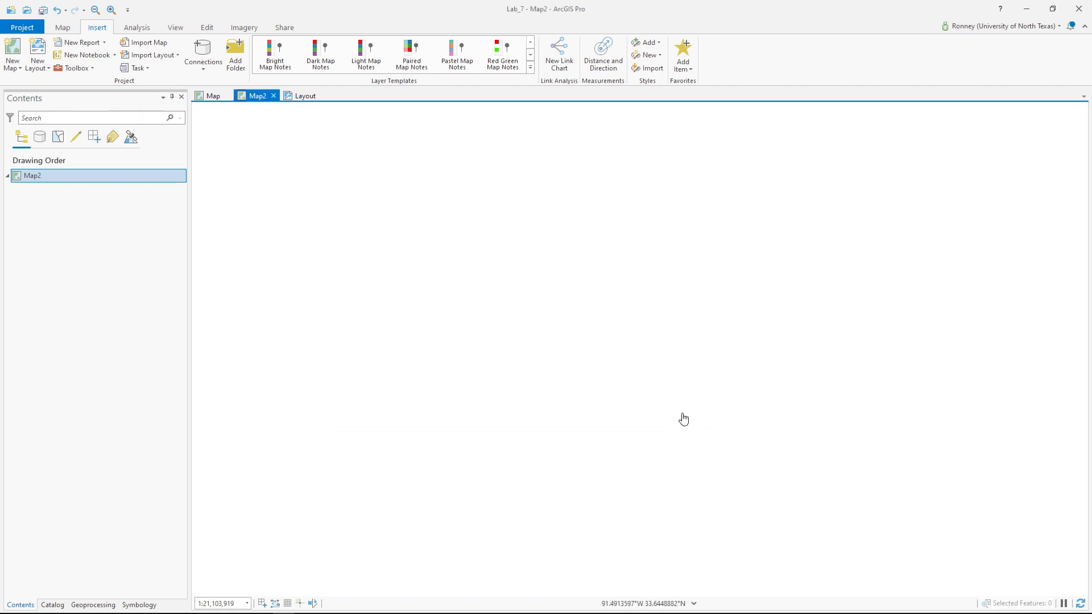
# - Rename Map1 to 'Denton County' in Map Properties
pyautogui.click(209, 97)
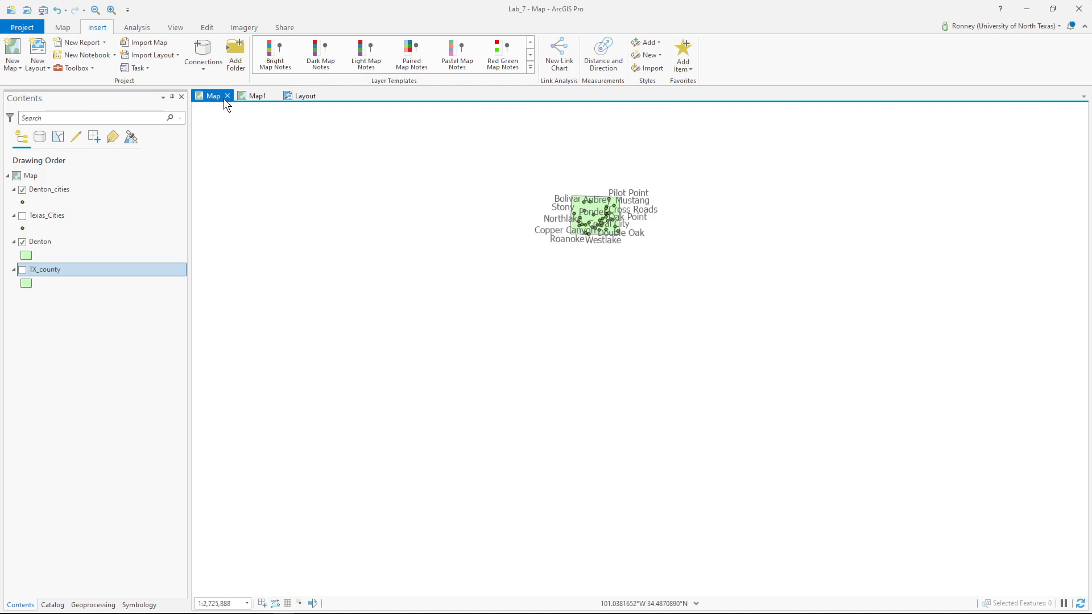
pyautogui.click(255, 97)
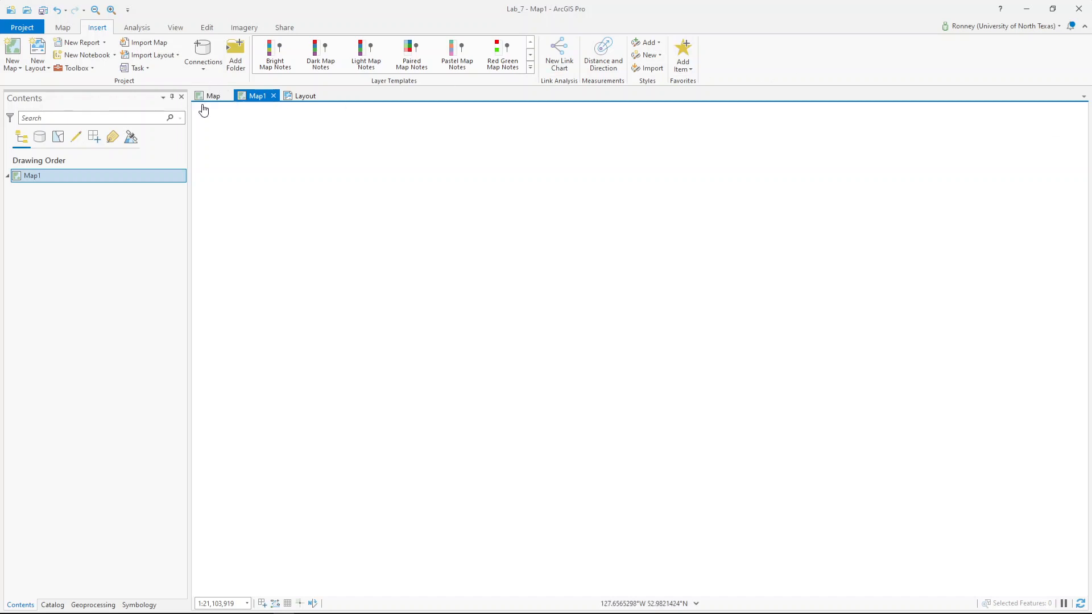
pyautogui.doubleClick(39, 175)
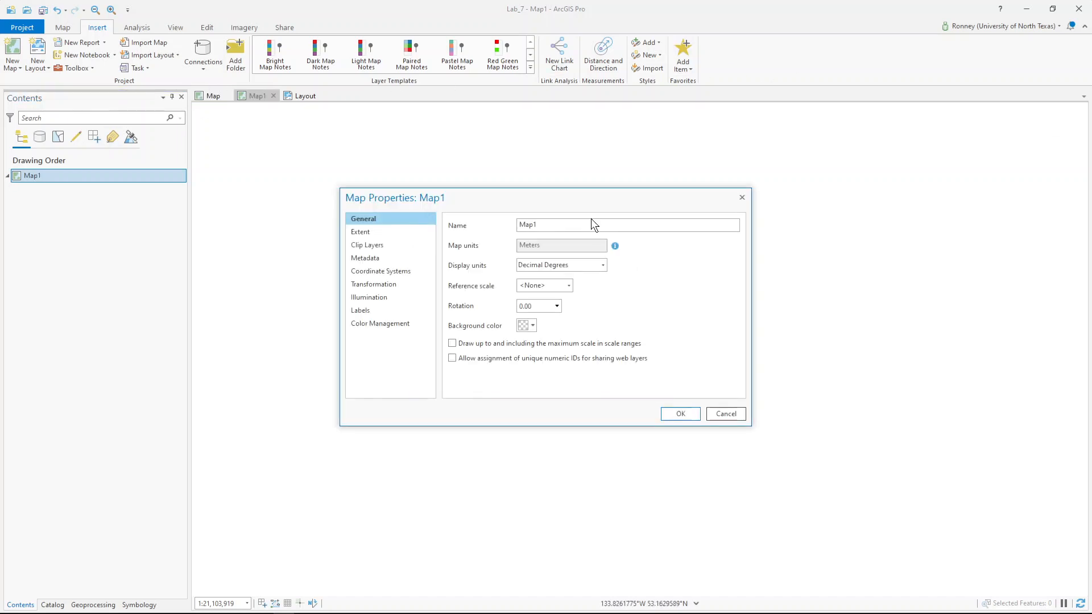
pyautogui.moveTo(592, 222); pyautogui.dragTo(452, 226)
pyautogui.write('Denton County')
pyautogui.click(690, 416)
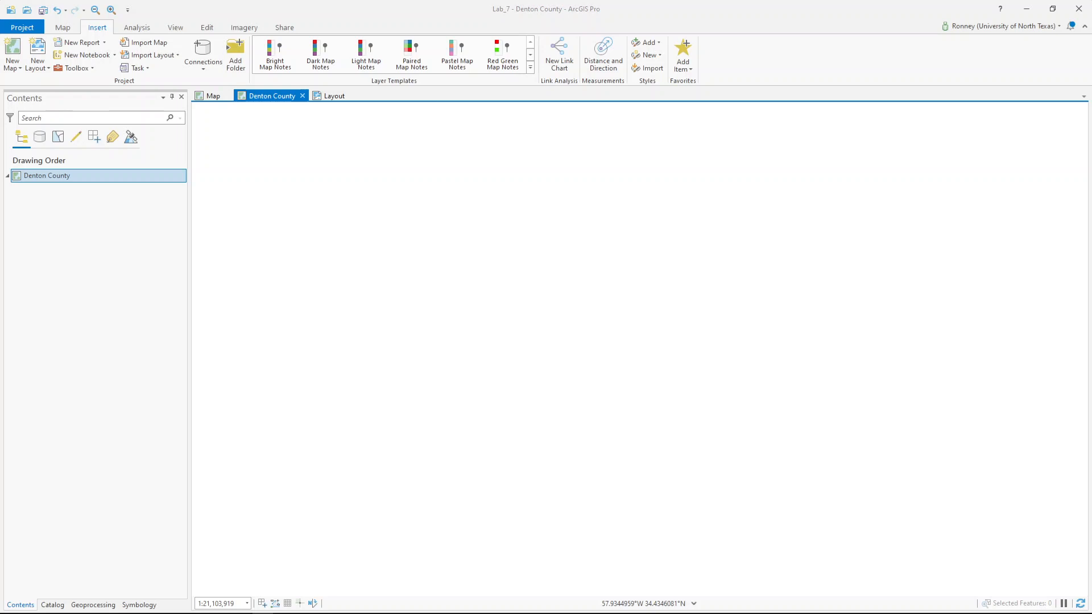
# - Copy the Denton and TX_county layers from the original Denton map
pyautogui.click(209, 95)
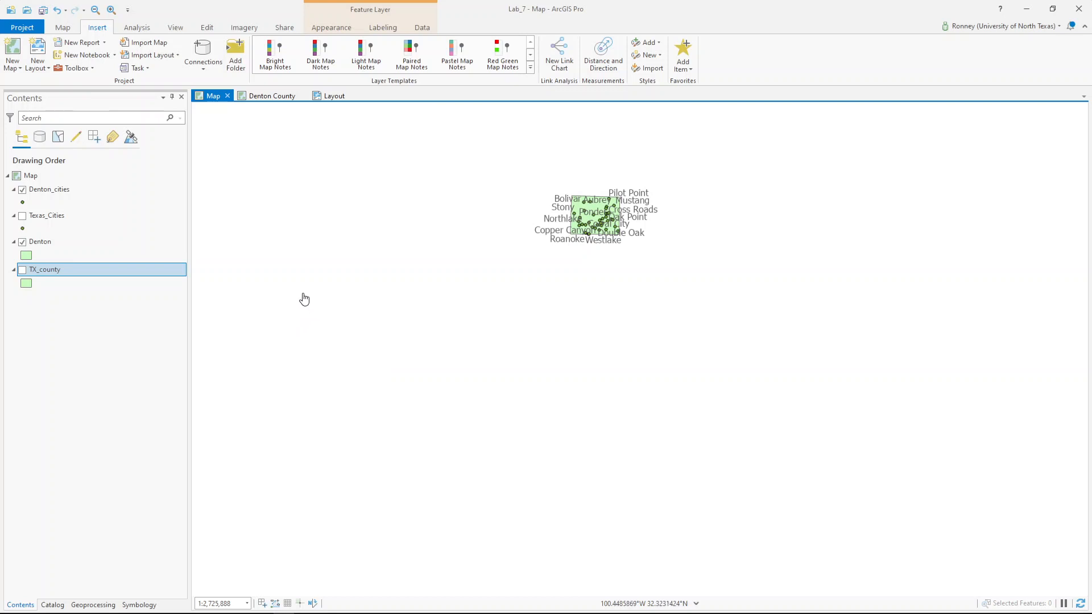
pyautogui.keyDown('ctrl'); pyautogui.click(39, 267); pyautogui.keyUp('ctrl')
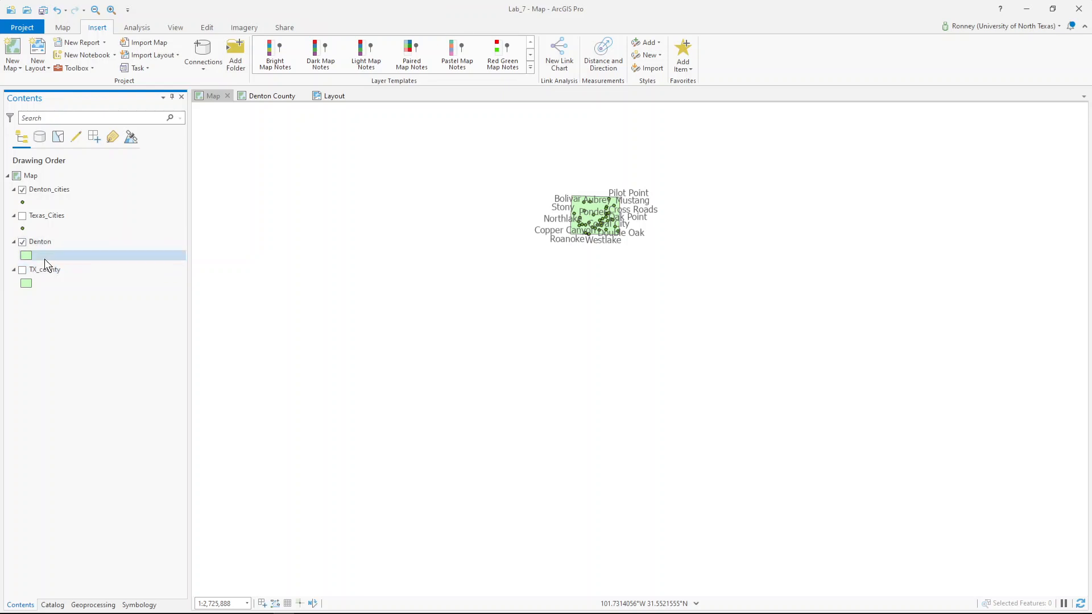
pyautogui.click(46, 267)
pyautogui.keyDown('ctrl'); pyautogui.click(43, 242); pyautogui.keyUp('ctrl')
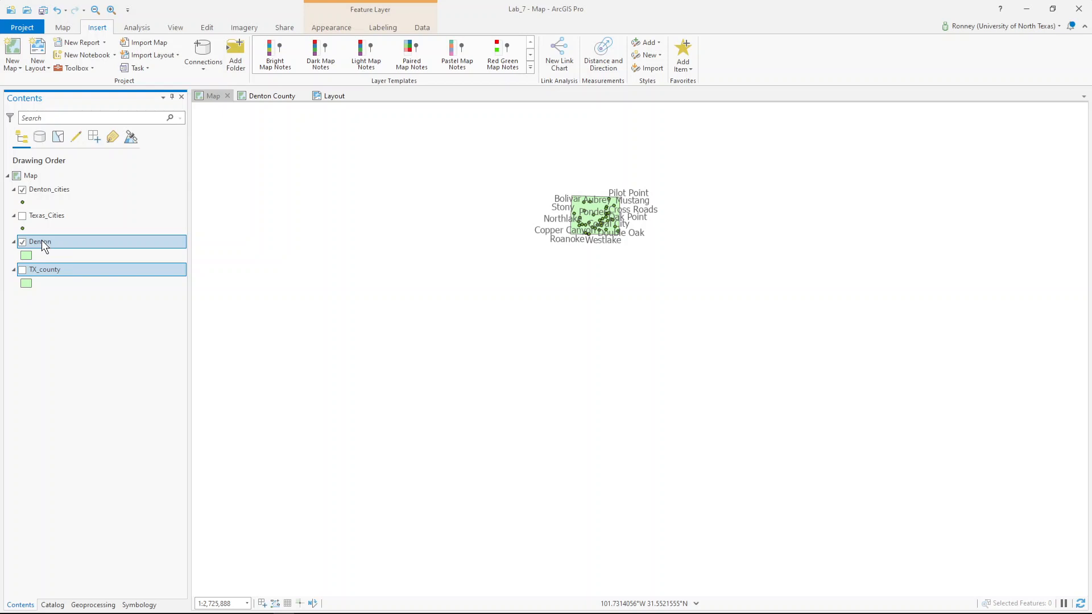
pyautogui.rightClick(43, 240)
pyautogui.click(61, 226)
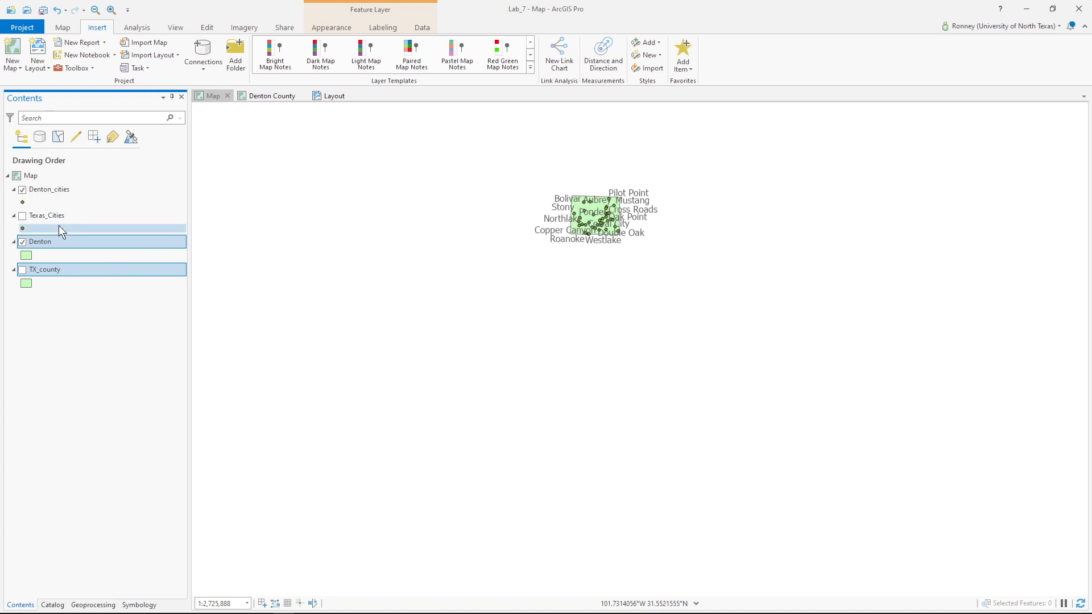
# - Paste the layers into the Denton County map and turn on TX_county
pyautogui.click(287, 92)
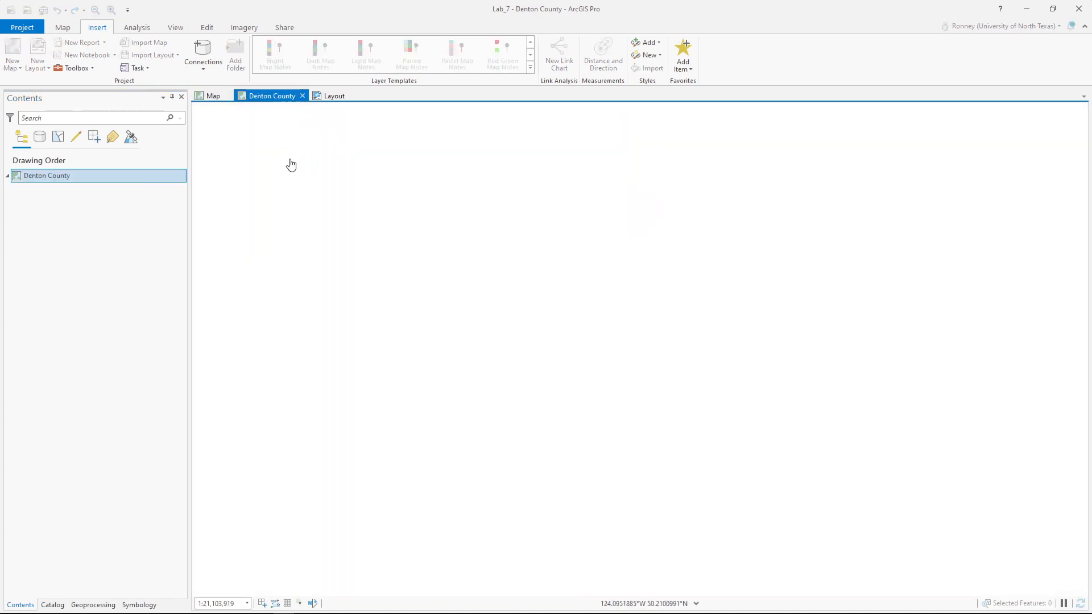
pyautogui.rightClick(90, 178)
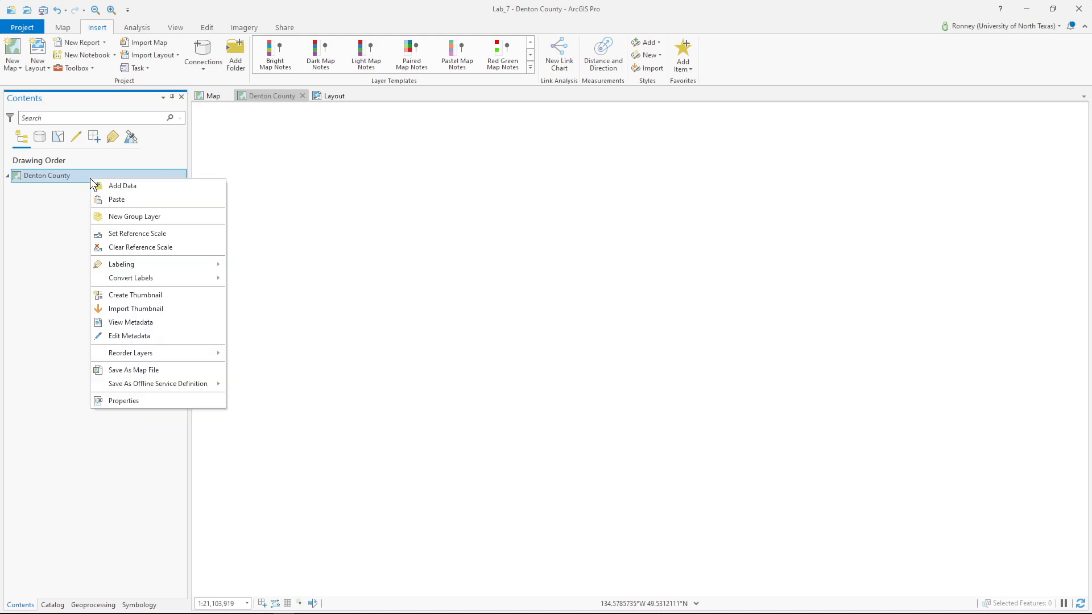
pyautogui.click(116, 200)
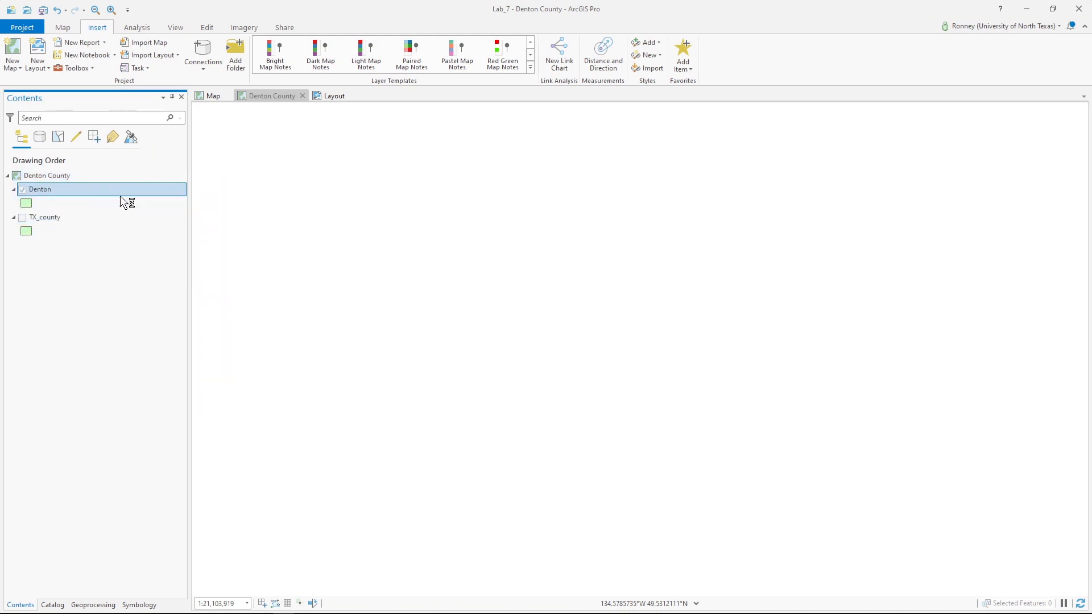
pyautogui.click(22, 217)
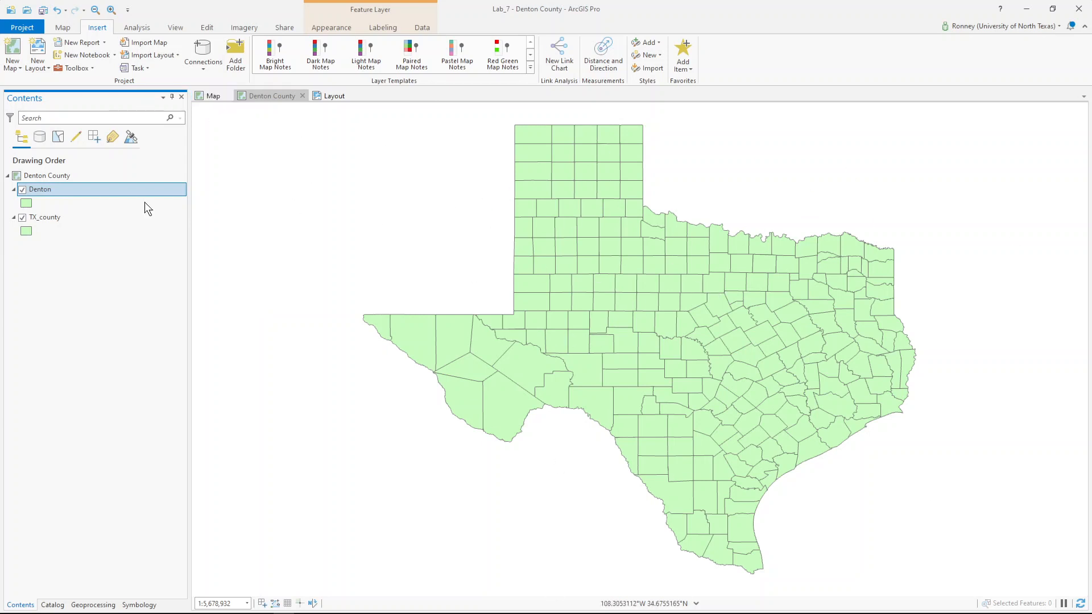
# - Change the Denton county polygon's fill color to yellow and go back to the Map view
pyautogui.click(29, 202)
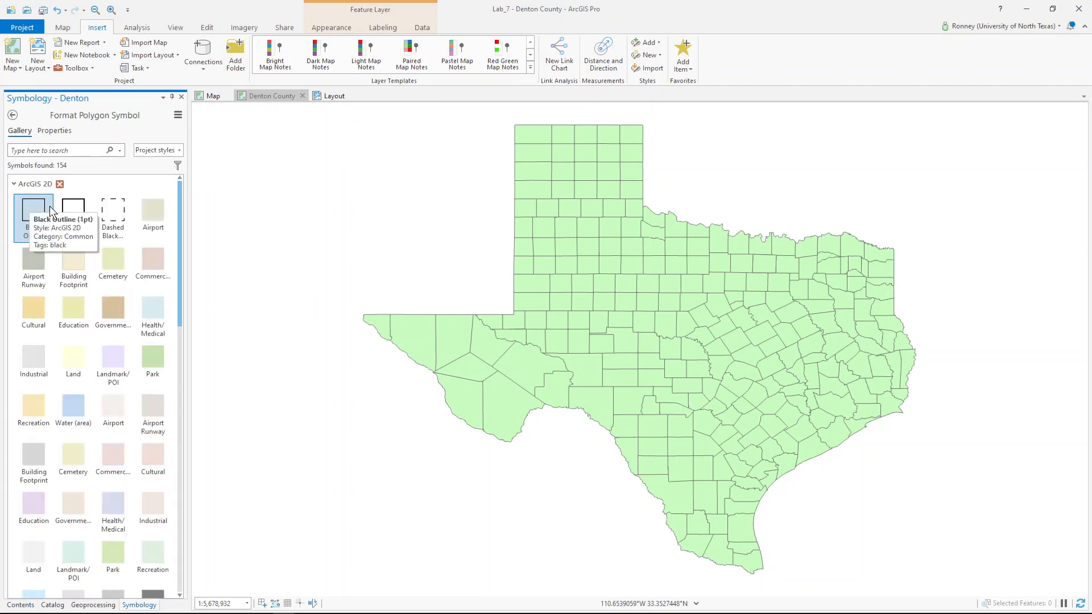
pyautogui.click(56, 131)
pyautogui.click(178, 199)
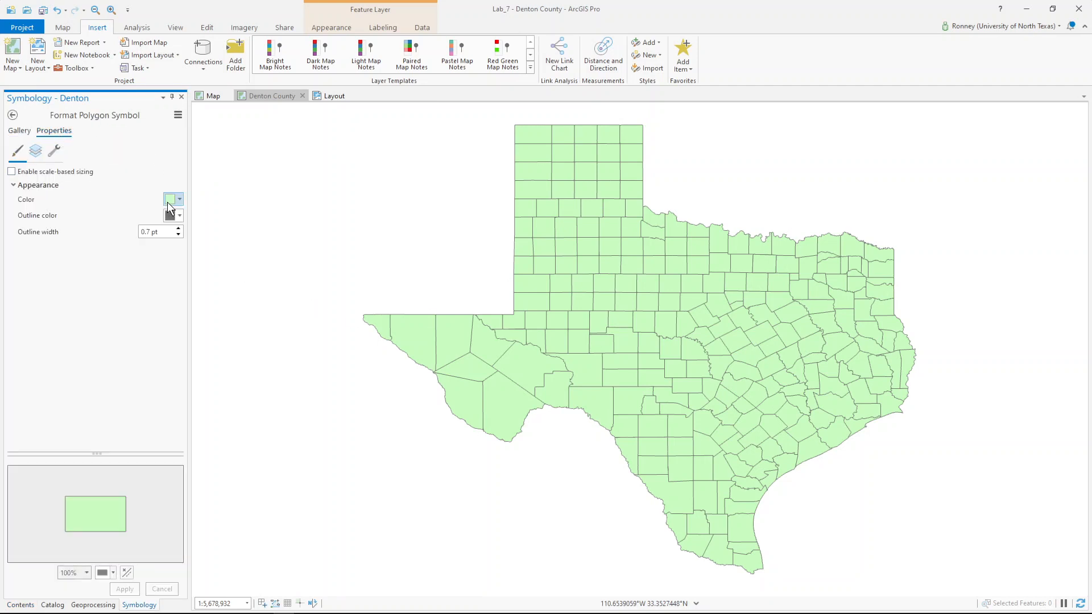
pyautogui.click(223, 263)
pyautogui.click(134, 589)
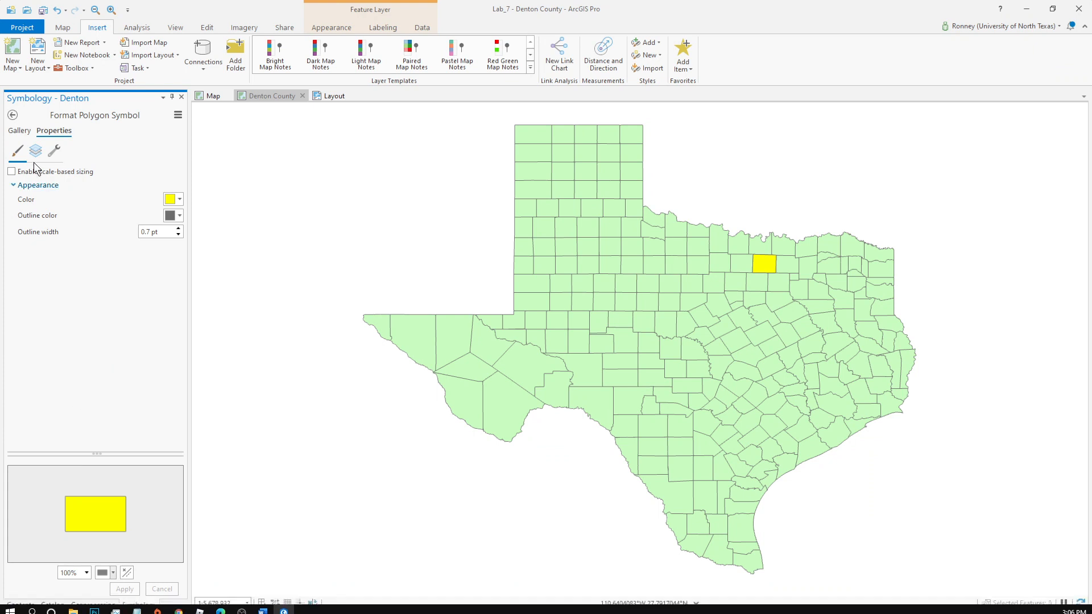
pyautogui.click(12, 115)
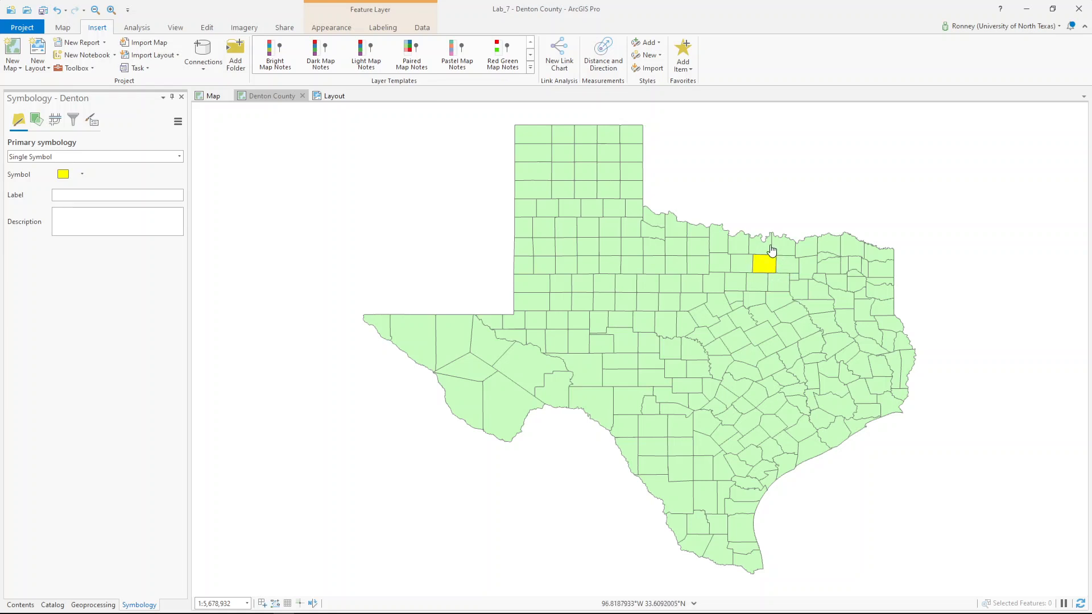
pyautogui.click(212, 94)
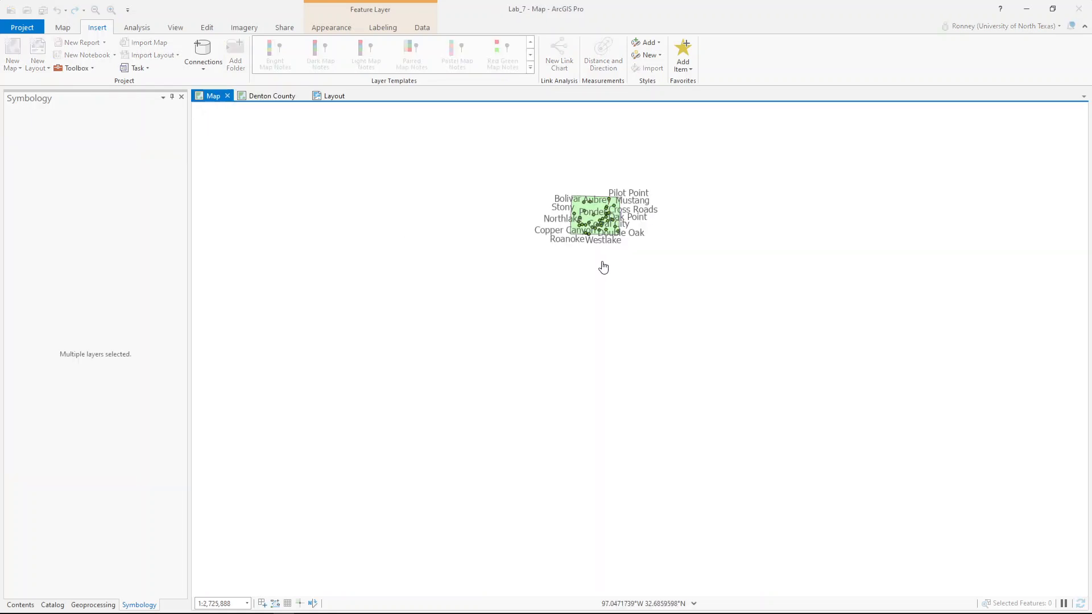
# - Zoom the map to the Denton_cities layer and bring up the layout with the Denton city frame
pyautogui.click(16, 605)
pyautogui.rightClick(67, 189)
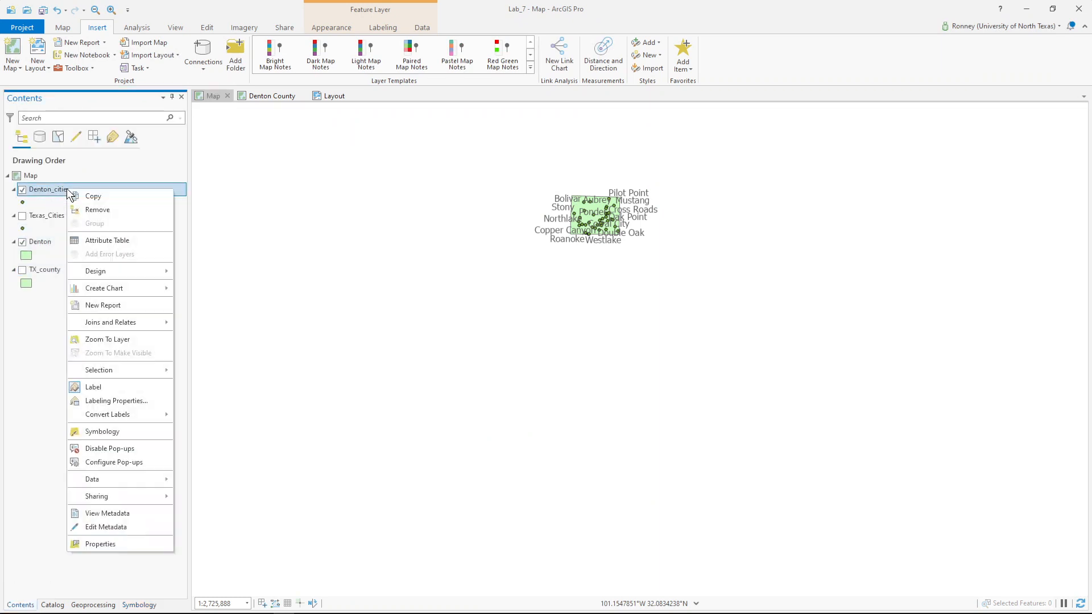
pyautogui.click(107, 339)
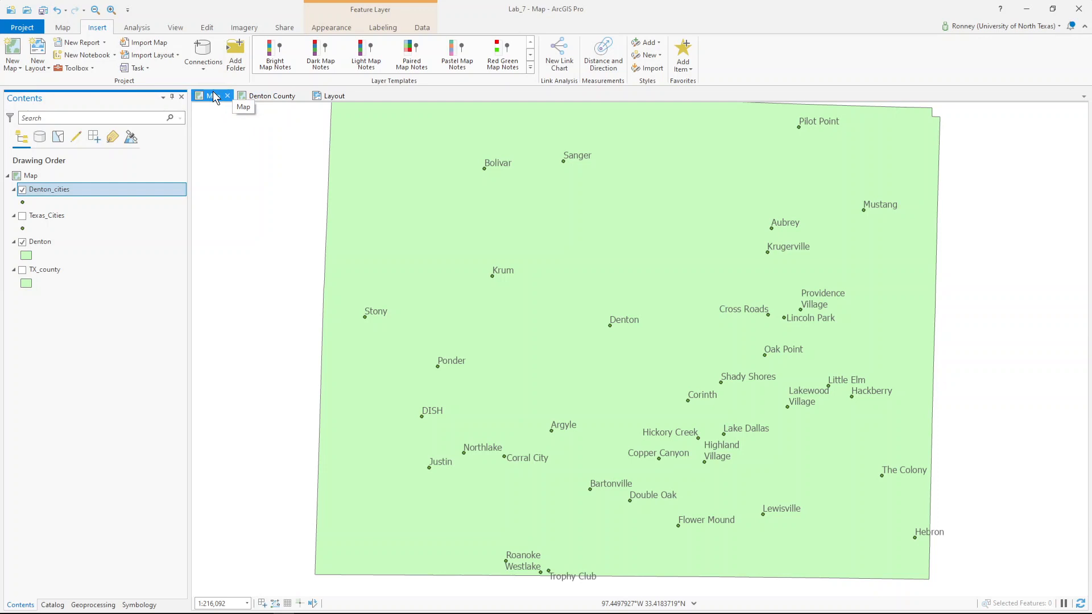
pyautogui.click(264, 98)
pyautogui.click(330, 96)
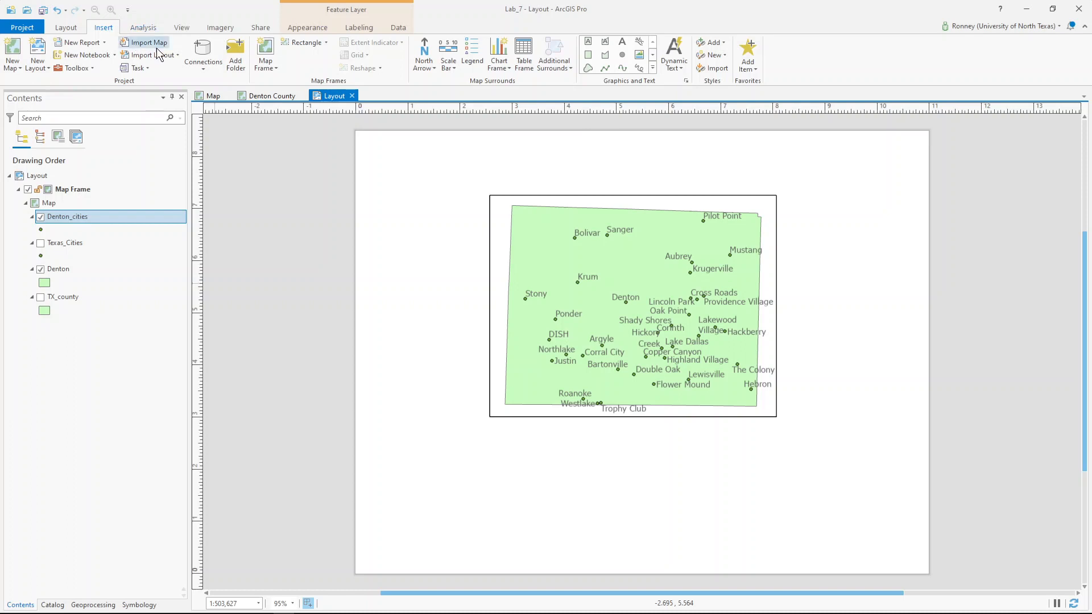
# - Insert a map frame of the 1:5,678,932 Texas counties map and drag it to the page's upper right
pyautogui.click(264, 54)
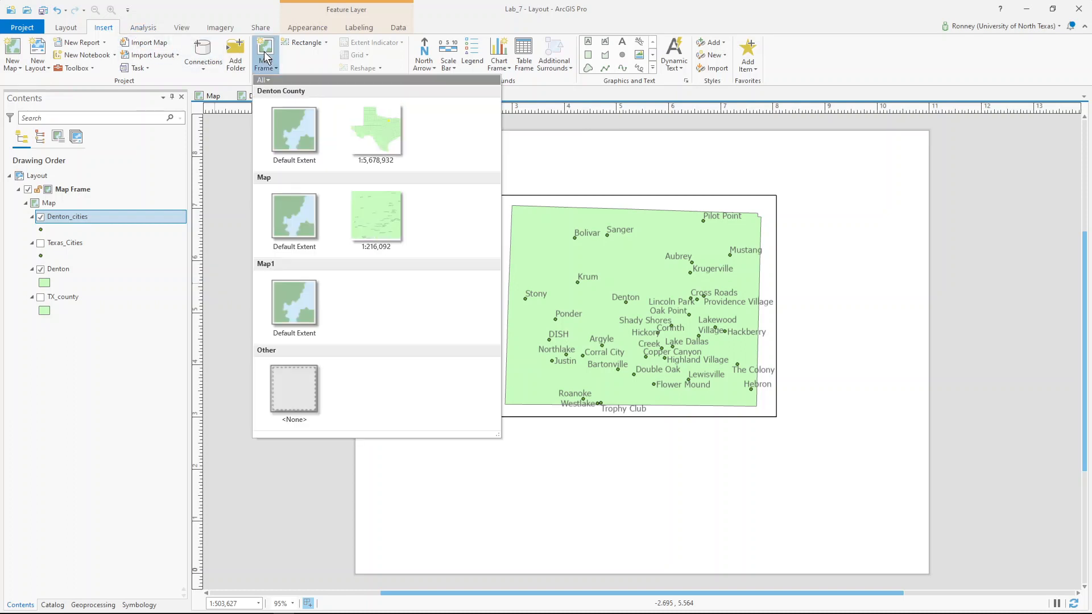
pyautogui.click(370, 137)
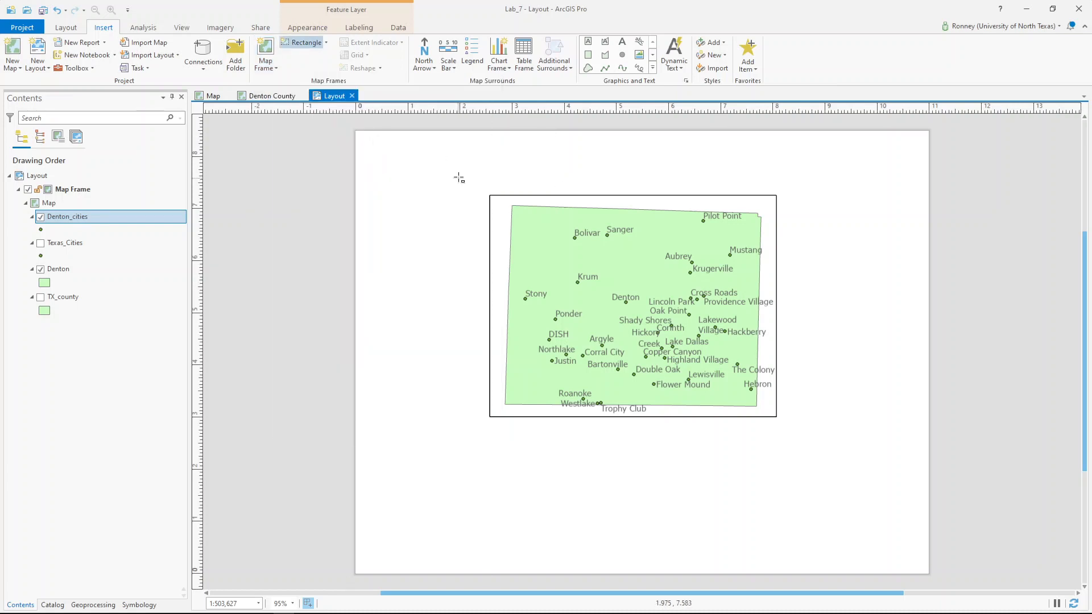
pyautogui.click(828, 170)
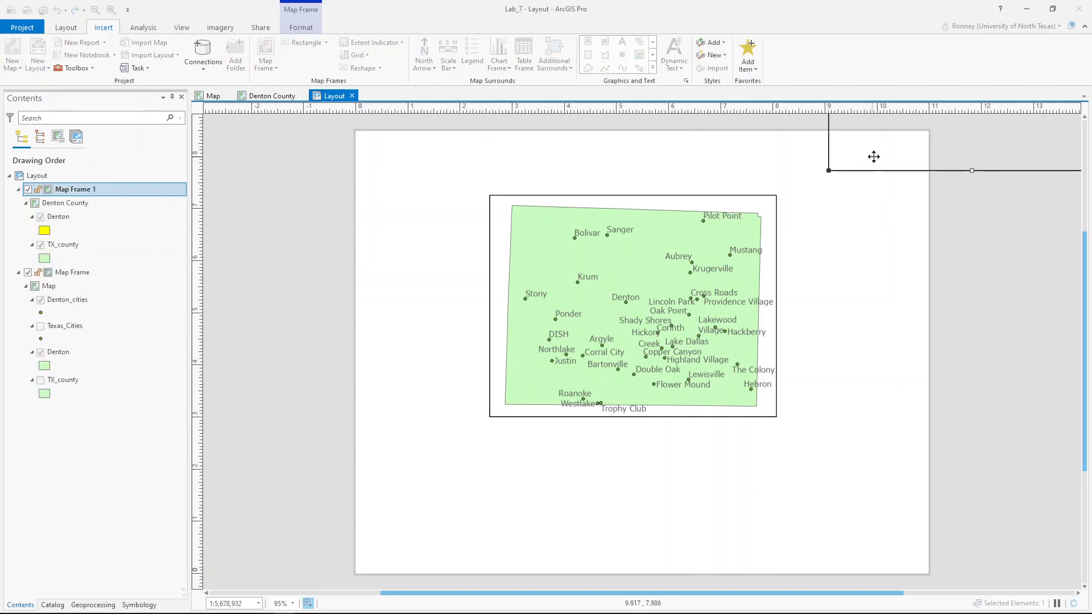
pyautogui.moveTo(872, 160)
pyautogui.mouseDown()
pyautogui.moveTo(752, 324)
pyautogui.moveTo(737, 374)
pyautogui.mouseUp()
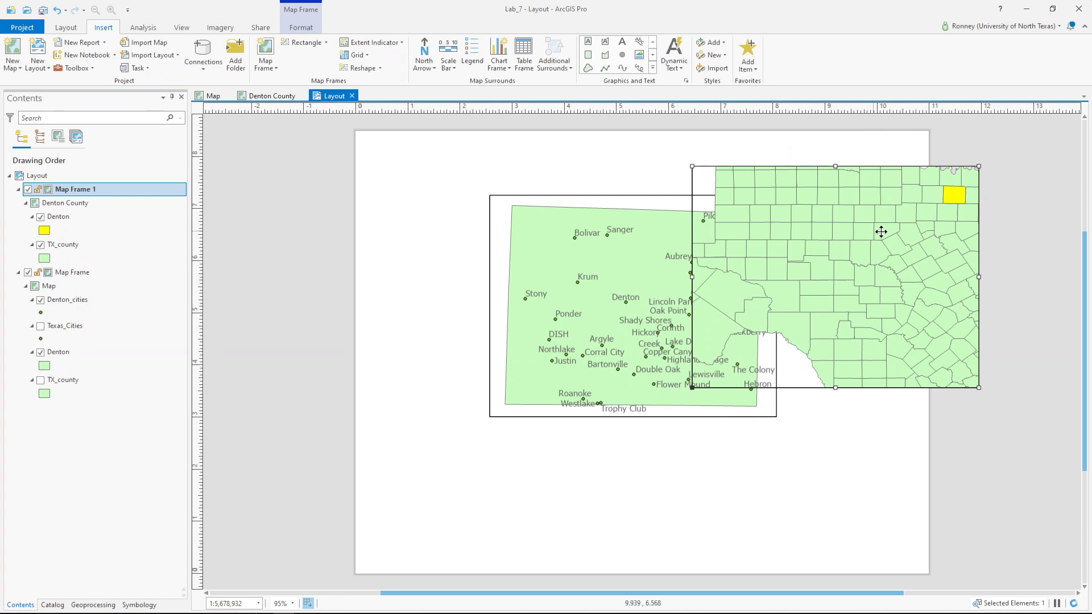
pyautogui.moveTo(879, 231)
pyautogui.mouseDown()
pyautogui.moveTo(797, 205)
pyautogui.moveTo(806, 204)
pyautogui.mouseUp()
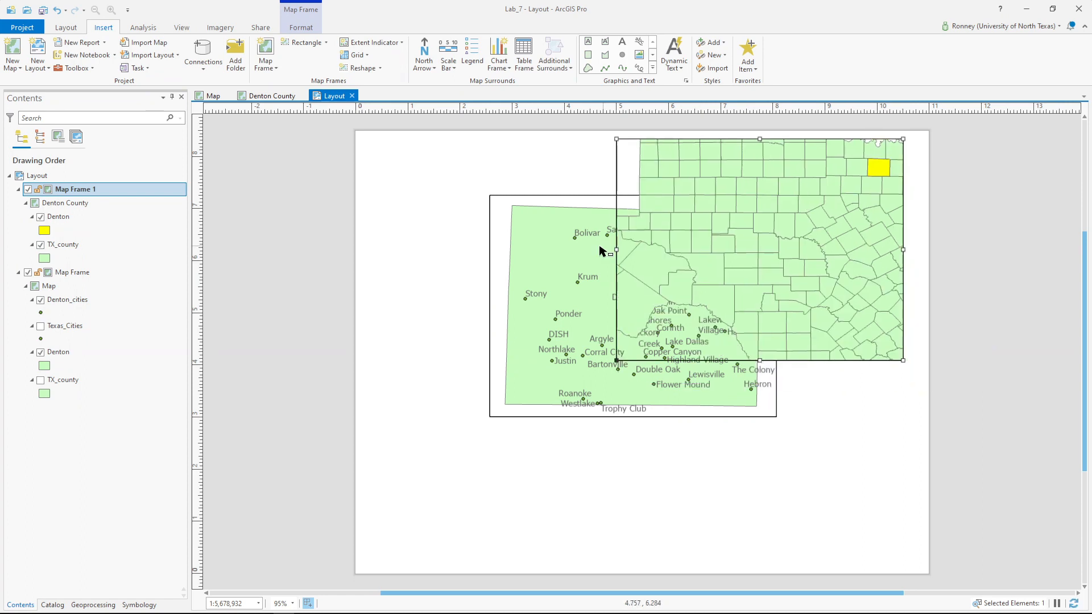
pyautogui.click(555, 276)
# - Move the Denton city frame down-left and nudge the Texas inset slightly down-left so they don't overlap
pyautogui.moveTo(553, 279); pyautogui.dragTo(351, 269)
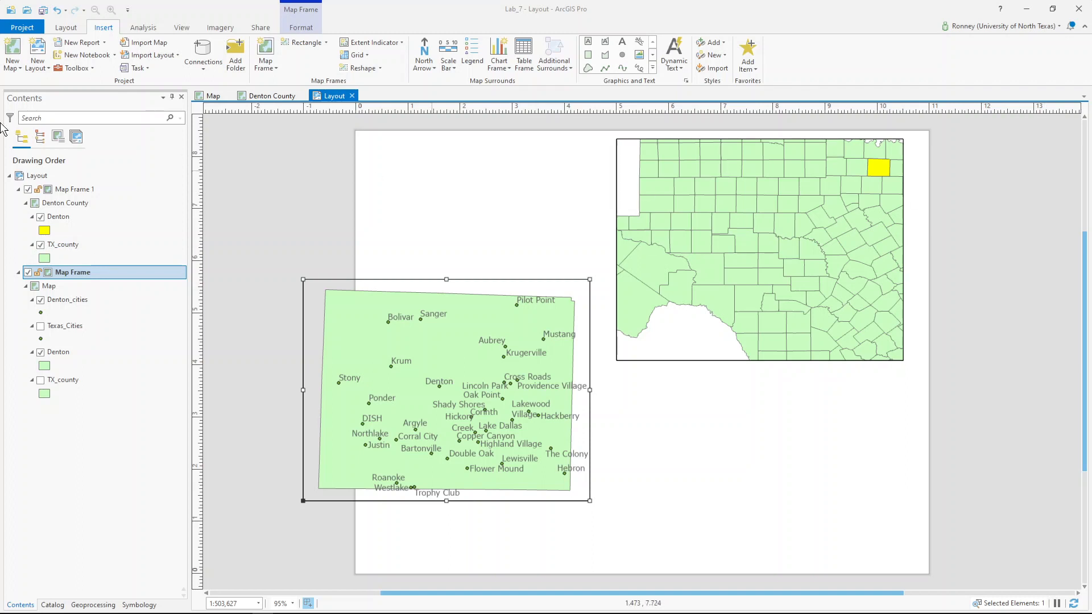
pyautogui.click(67, 28)
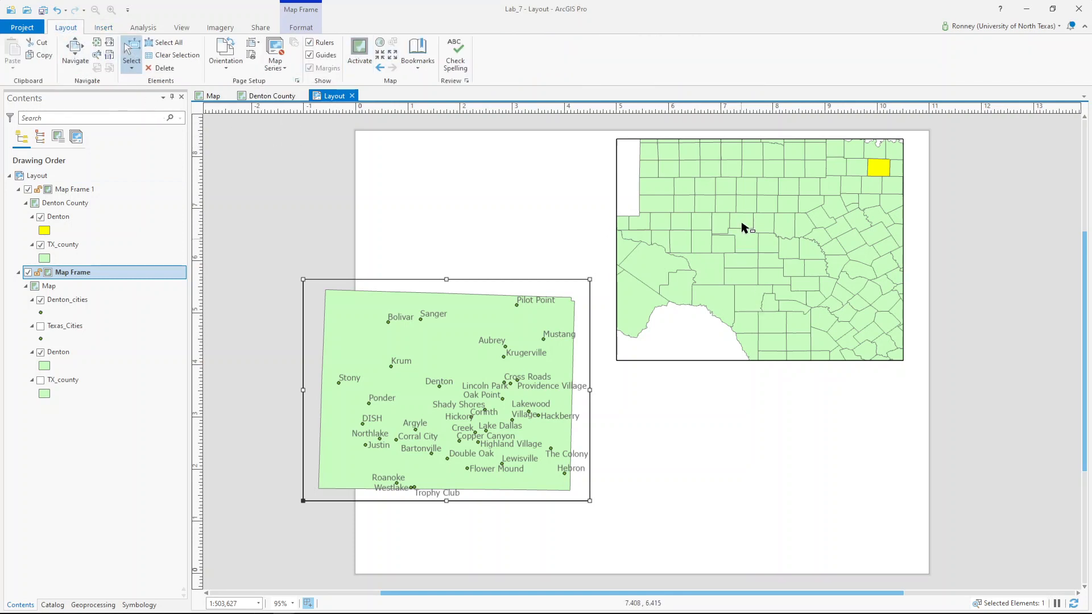
pyautogui.click(721, 263)
pyautogui.moveTo(761, 273)
pyautogui.mouseDown()
pyautogui.moveTo(739, 268)
pyautogui.moveTo(676, 300)
pyautogui.moveTo(748, 291)
pyautogui.mouseUp()
pyautogui.click(565, 499)
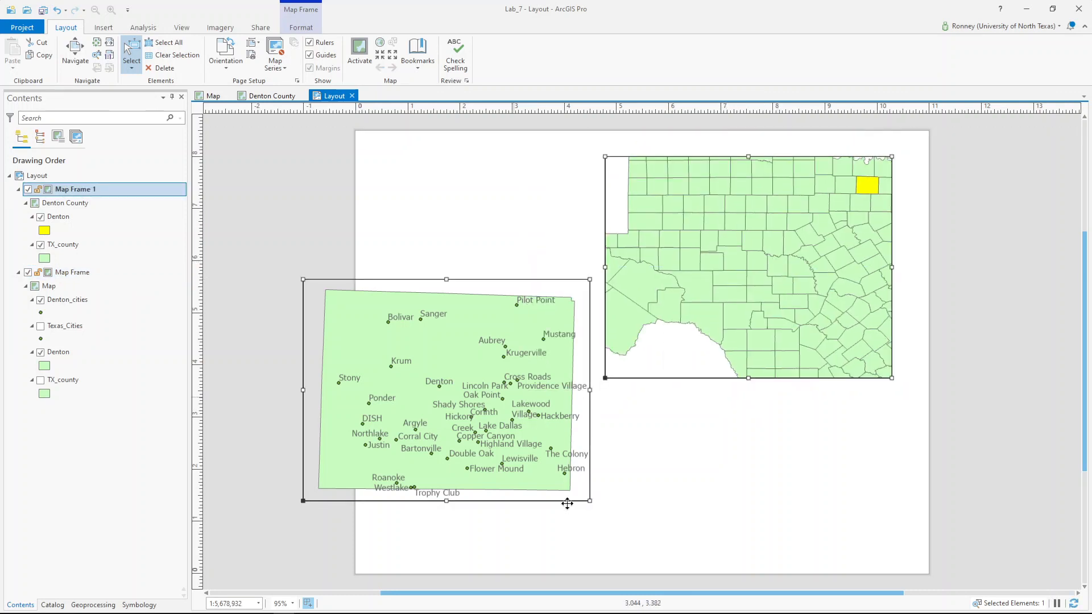
pyautogui.click(75, 54)
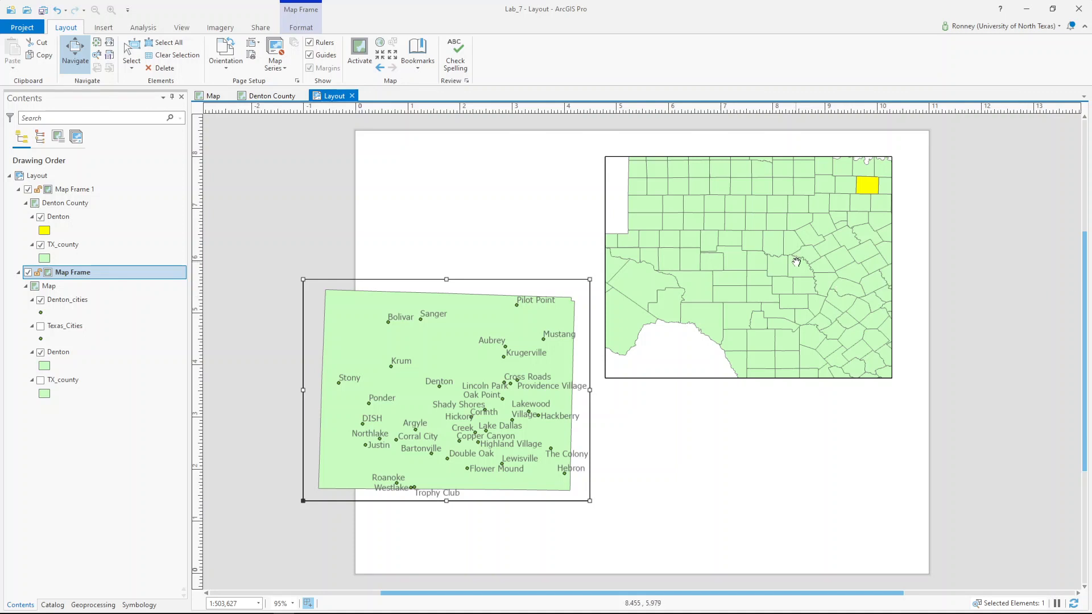
# - Move the Texas inset frame to the page's top-right corner, shrink it, and make it taller
pyautogui.moveTo(796, 263); pyautogui.dragTo(813, 251)
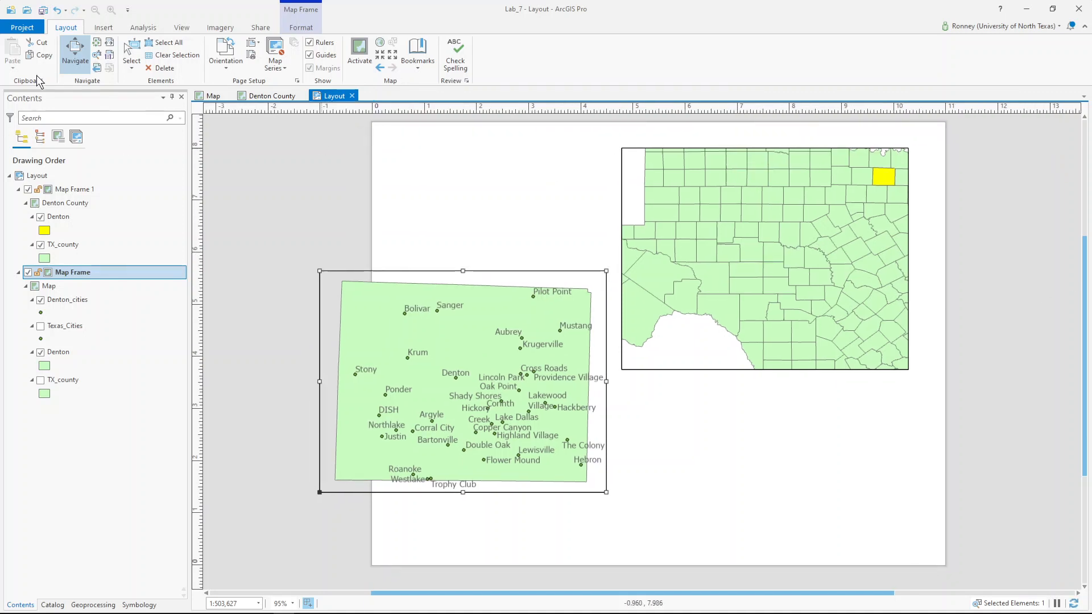
pyautogui.click(131, 54)
pyautogui.click(753, 227)
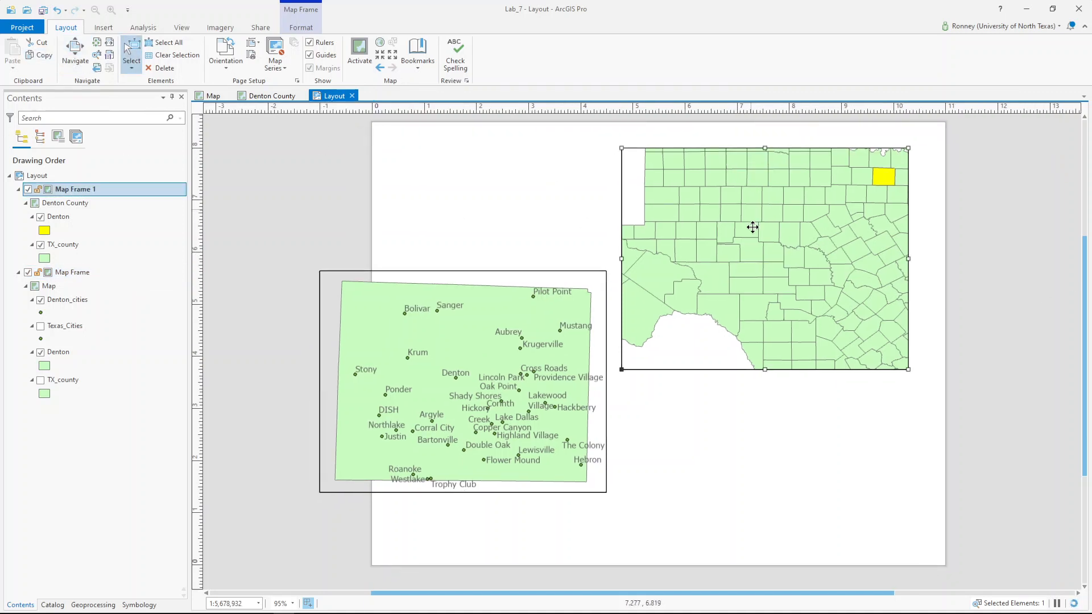
pyautogui.moveTo(753, 227); pyautogui.dragTo(811, 213)
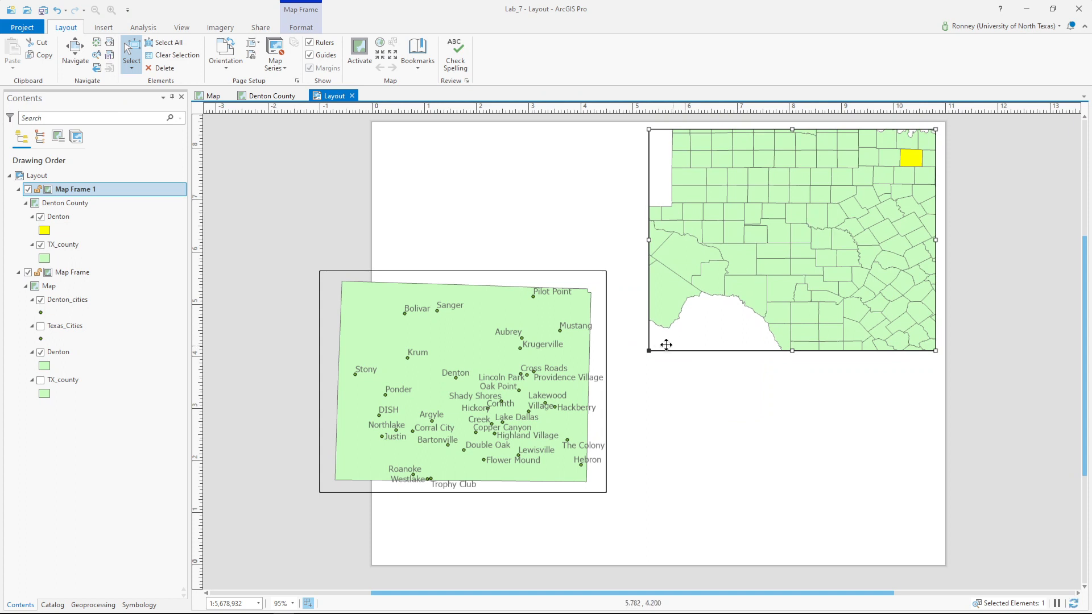
pyautogui.moveTo(650, 349); pyautogui.dragTo(739, 261)
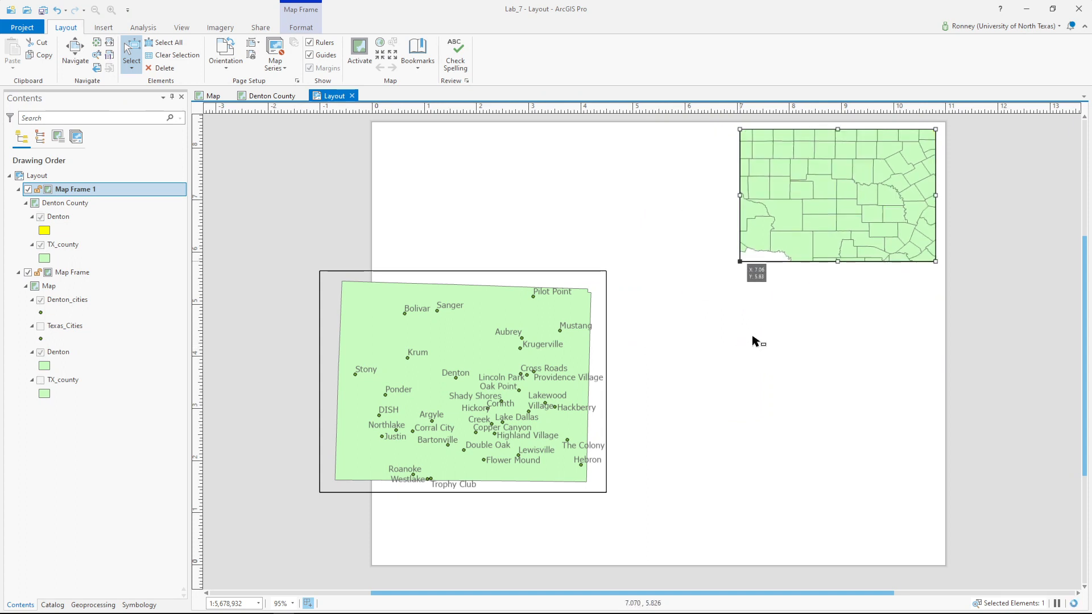
pyautogui.moveTo(838, 261); pyautogui.dragTo(837, 280)
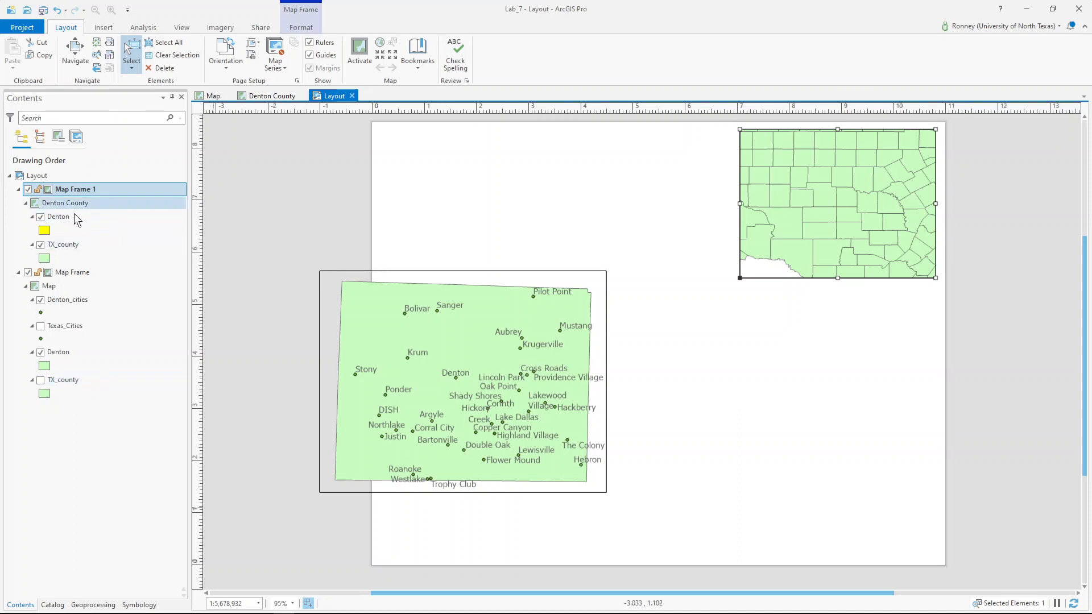
# - Zoom the inset to the TX_county layer (about 1:18,074,612) and narrow its frame from the left
pyautogui.rightClick(69, 246)
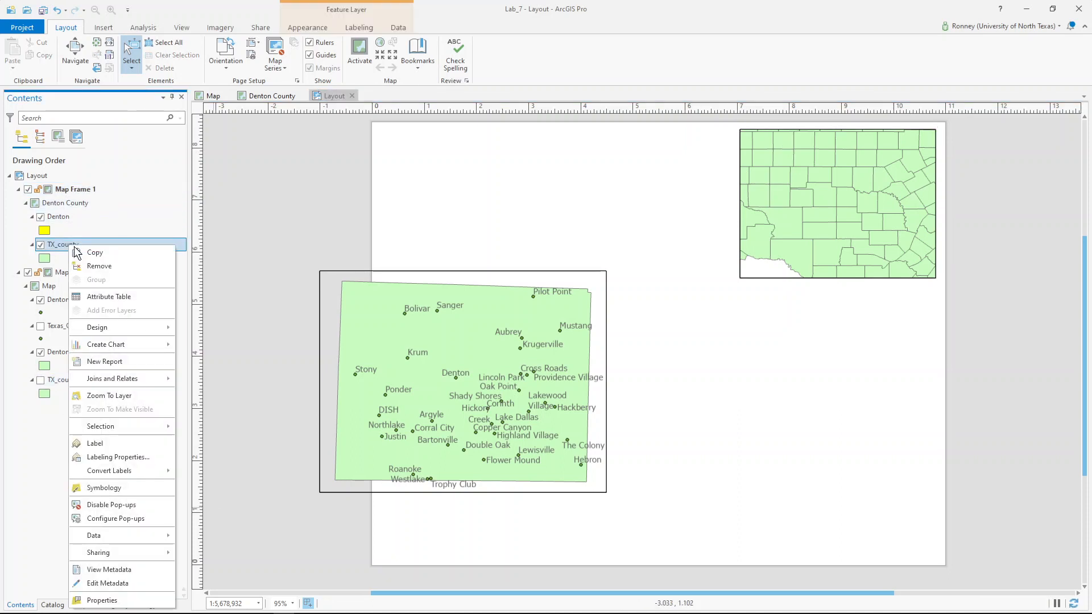
pyautogui.click(114, 395)
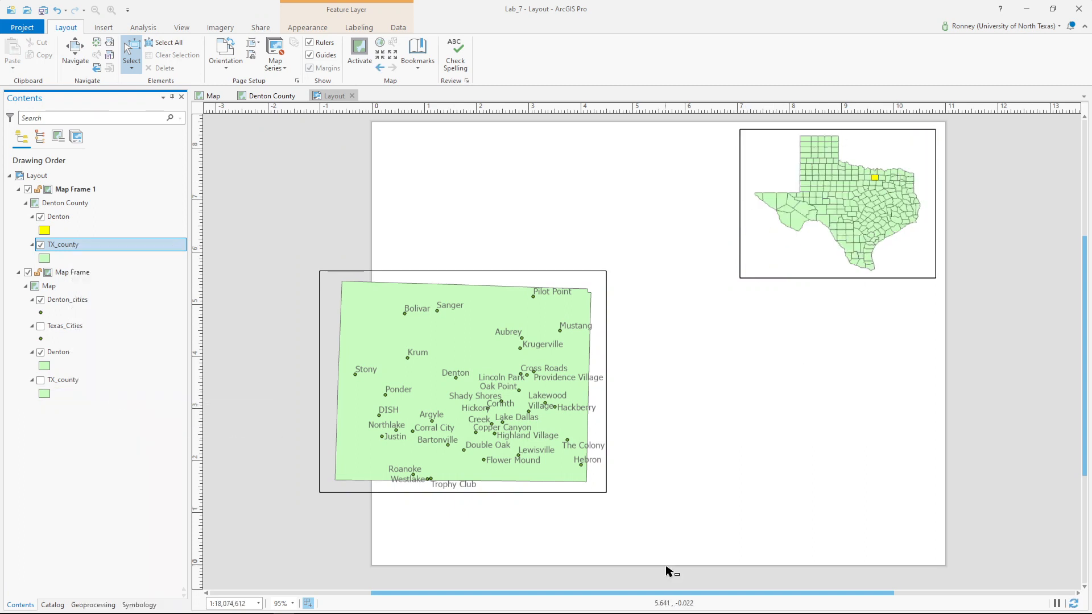
pyautogui.click(816, 248)
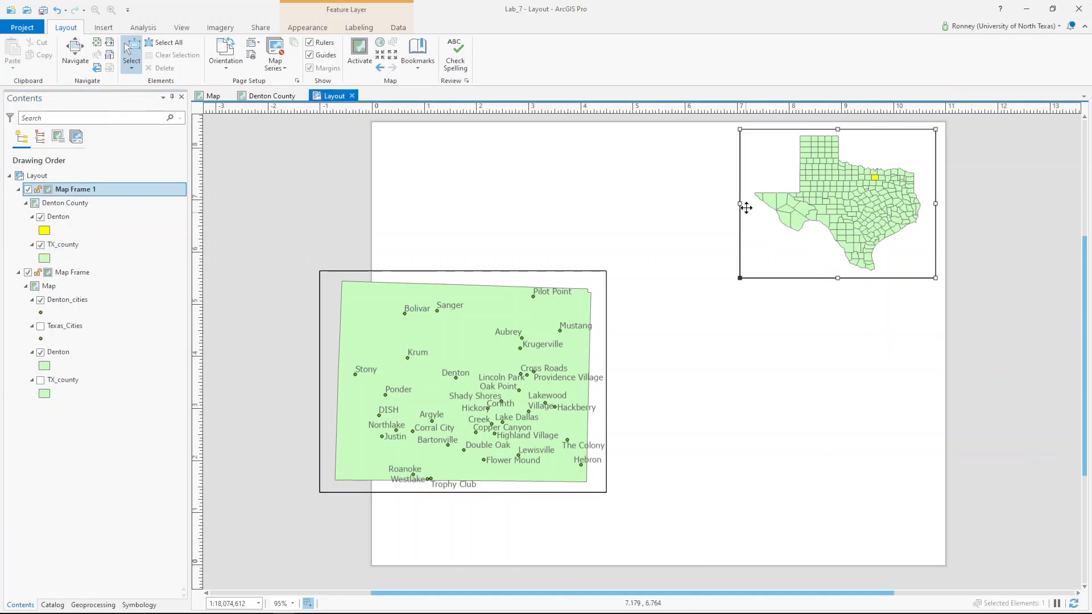
pyautogui.moveTo(739, 204); pyautogui.dragTo(759, 210)
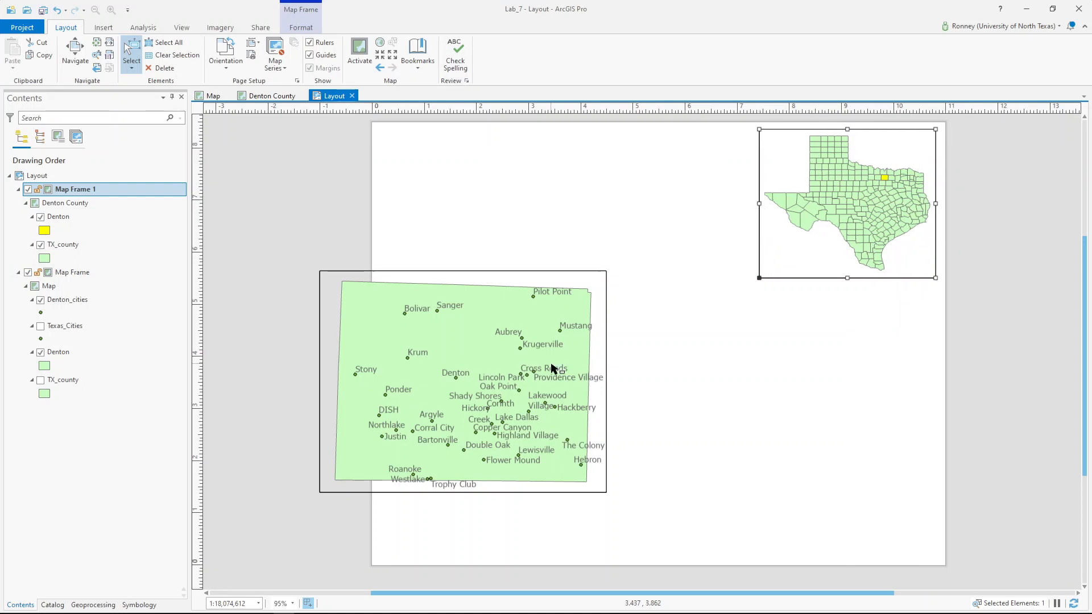
# - Move and enlarge the Denton map frame, then zoom it to the Denton layer at 1:400,934
pyautogui.moveTo(552, 368); pyautogui.dragTo(551, 416)
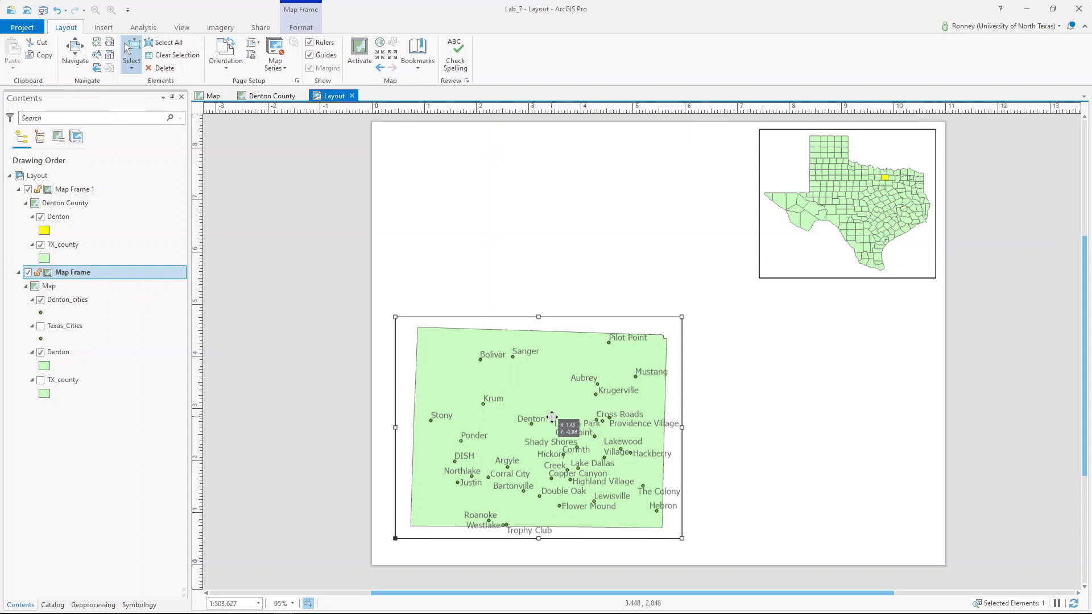
pyautogui.moveTo(681, 317); pyautogui.dragTo(749, 241)
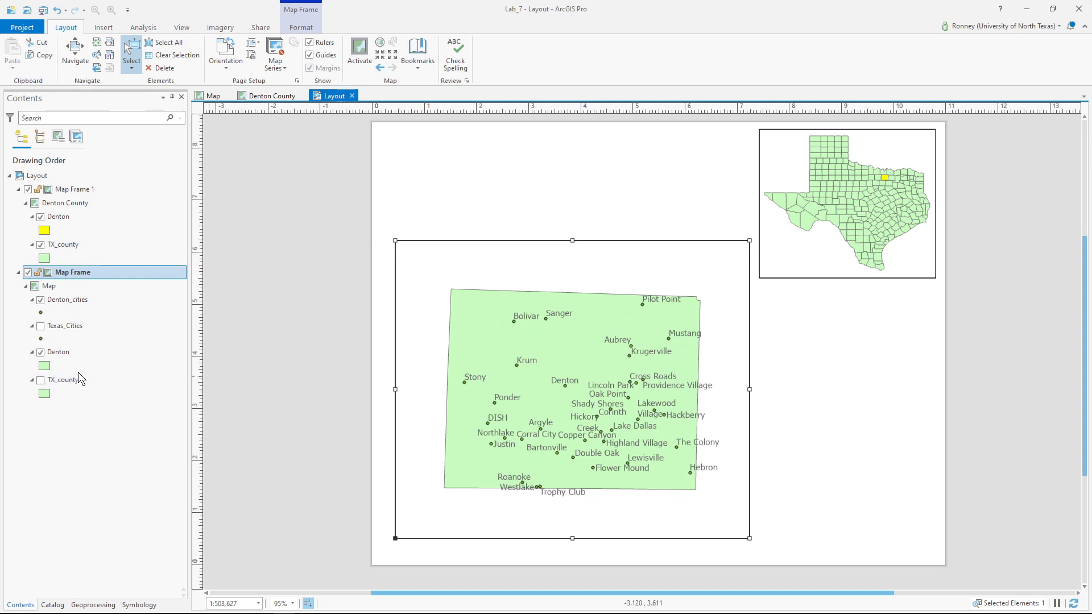
pyautogui.rightClick(75, 355)
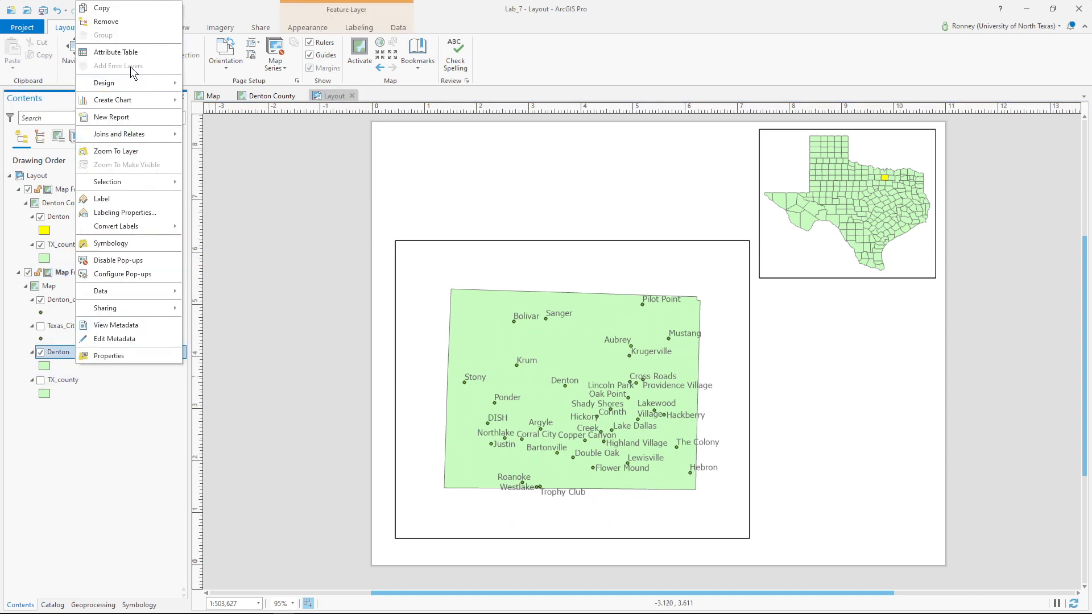
pyautogui.click(120, 152)
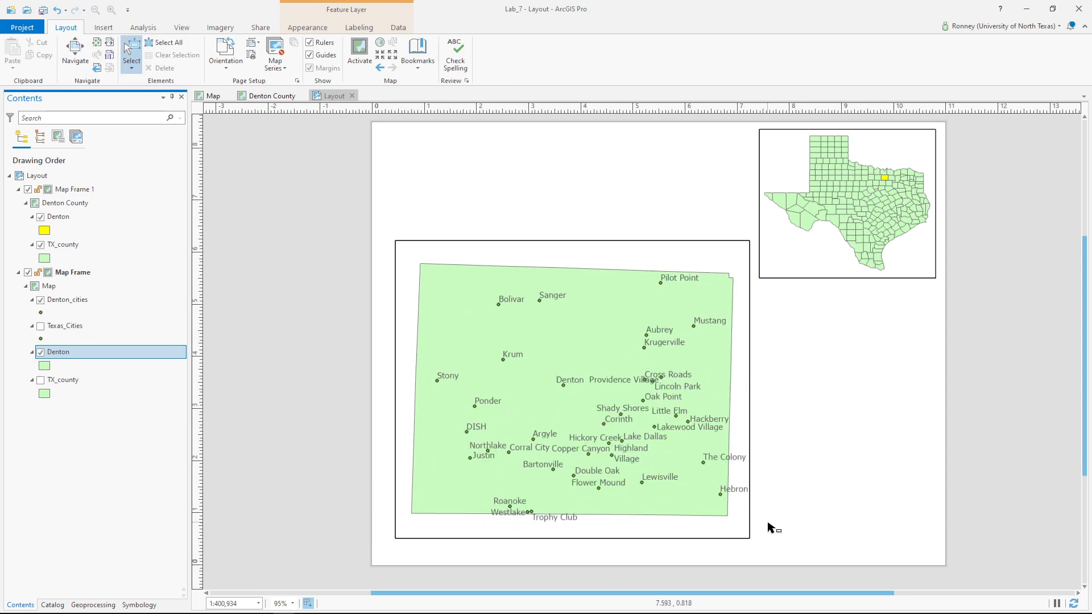
pyautogui.click(607, 255)
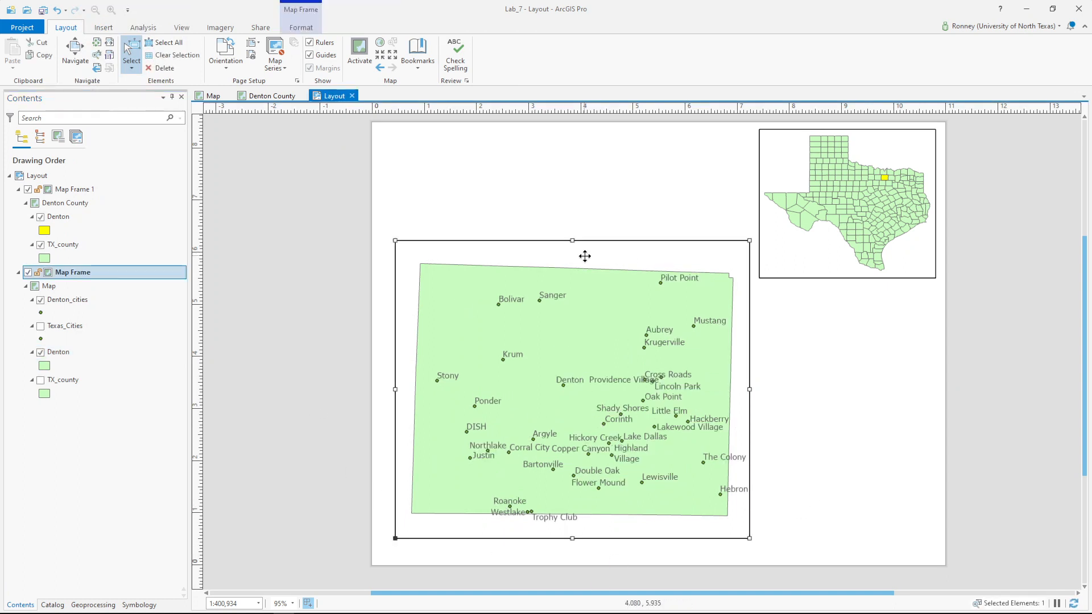
# - Set the Denton map frame's border color to No color in its Display > Border properties
pyautogui.rightClick(586, 261)
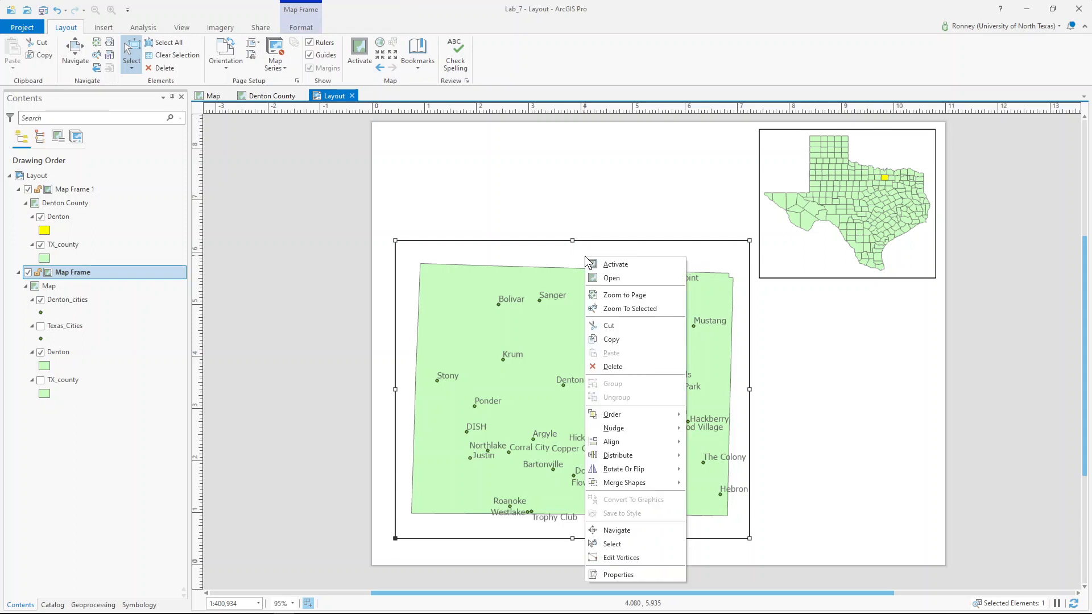
pyautogui.click(612, 574)
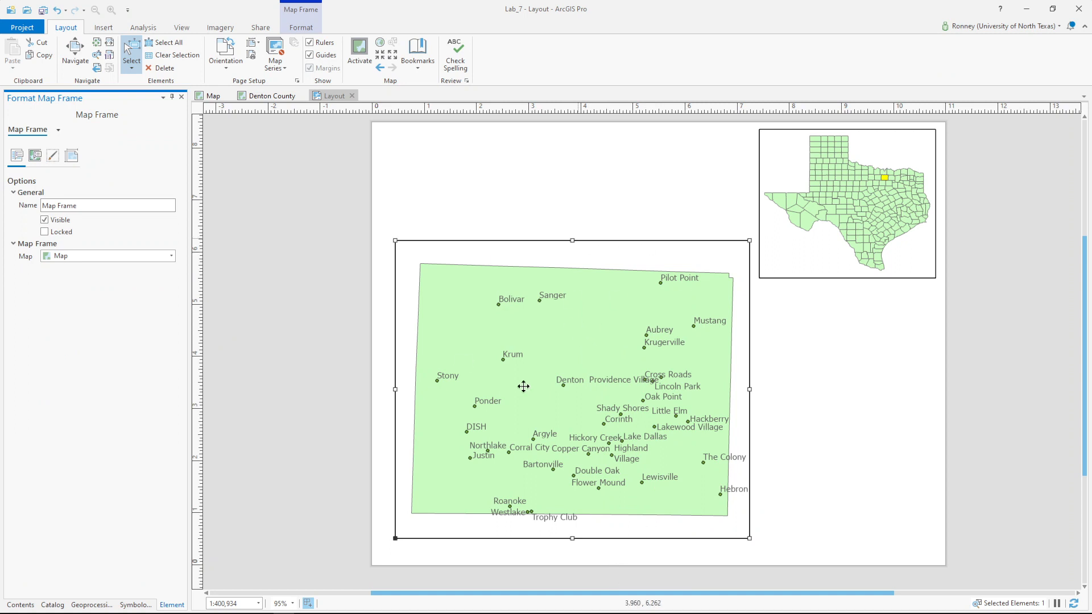
pyautogui.click(51, 155)
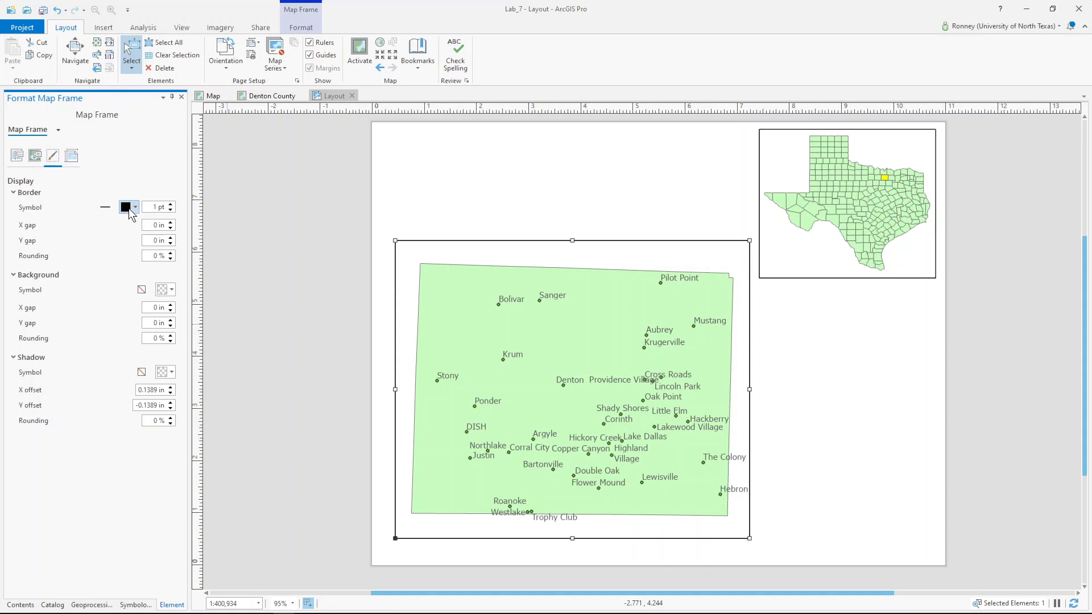
pyautogui.click(105, 207)
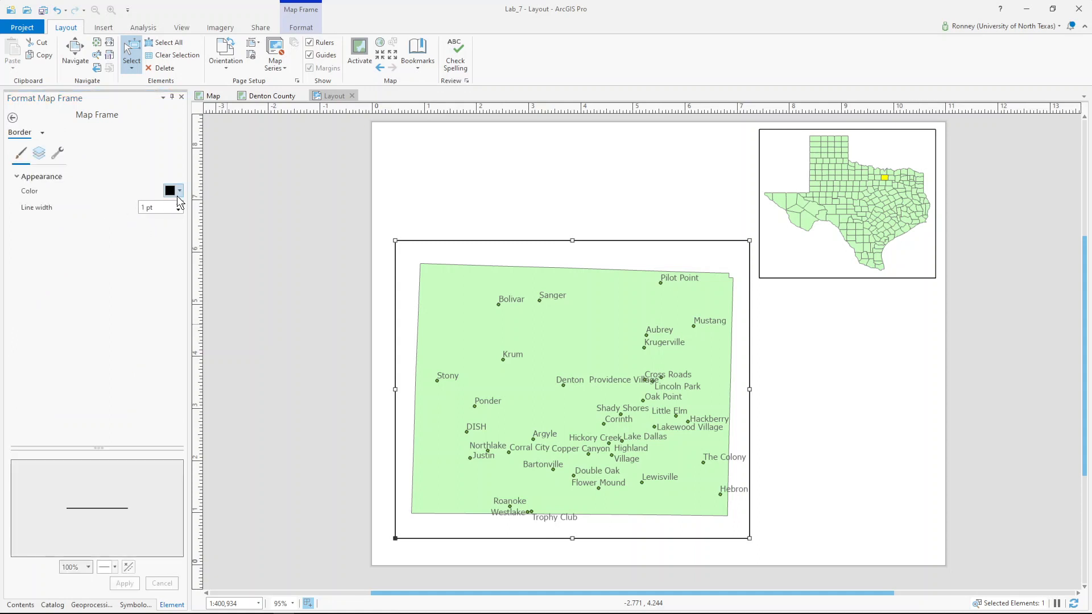
pyautogui.click(178, 191)
pyautogui.click(179, 203)
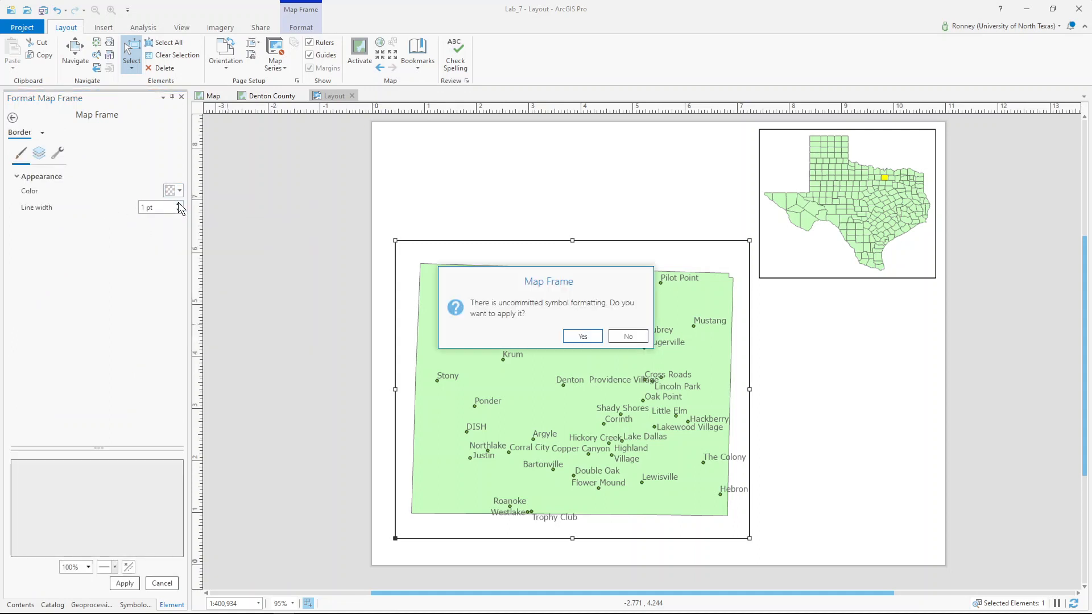
pyautogui.click(581, 337)
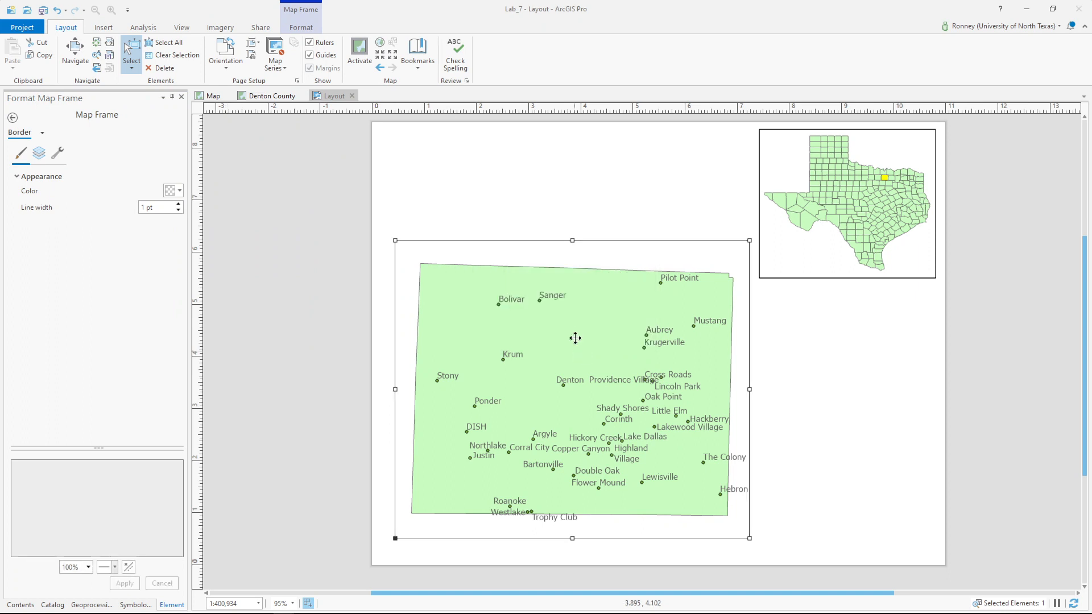
pyautogui.click(446, 212)
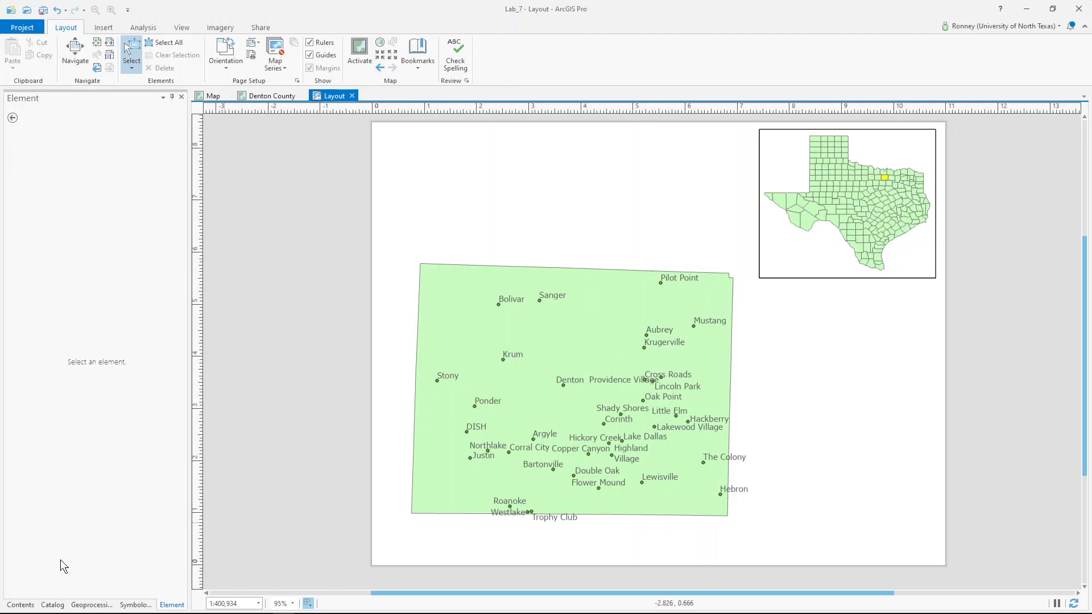
# - Change the main map's Denton County fill from light green to yellow and apply it
pyautogui.click(20, 604)
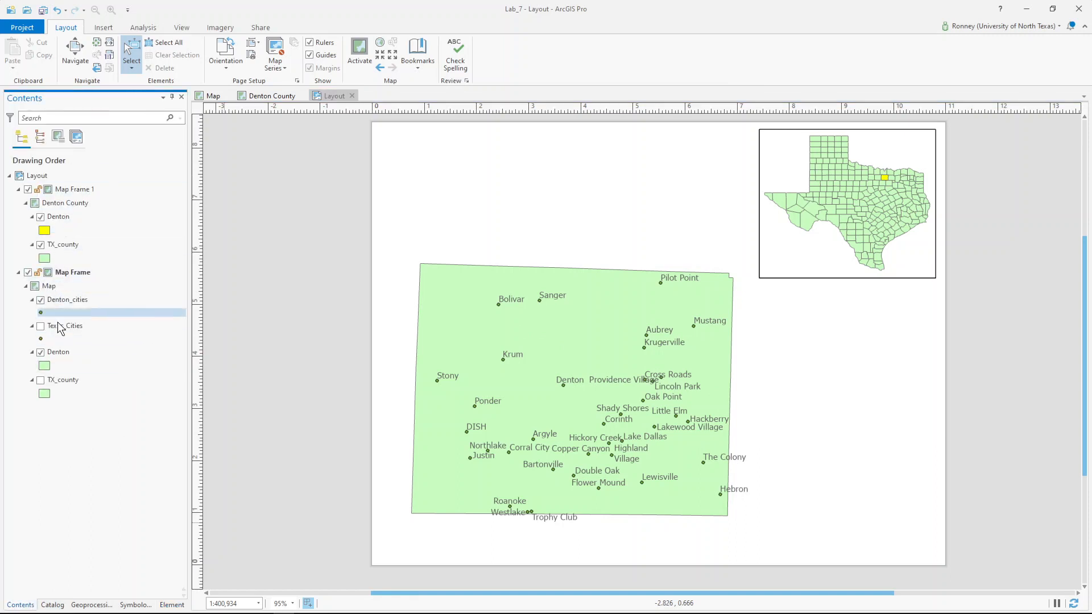
pyautogui.click(46, 365)
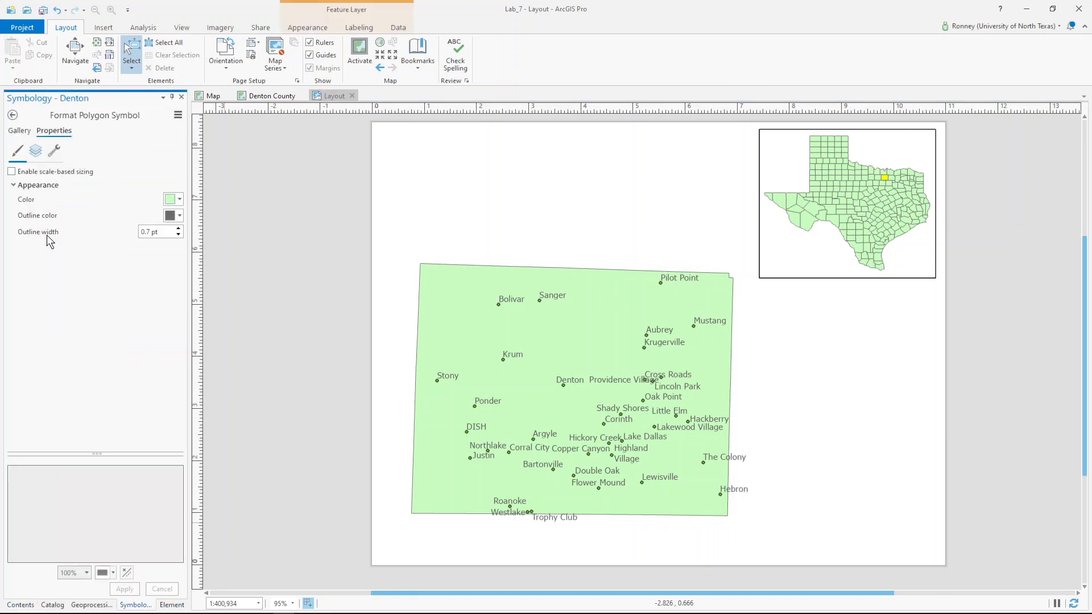
pyautogui.click(178, 200)
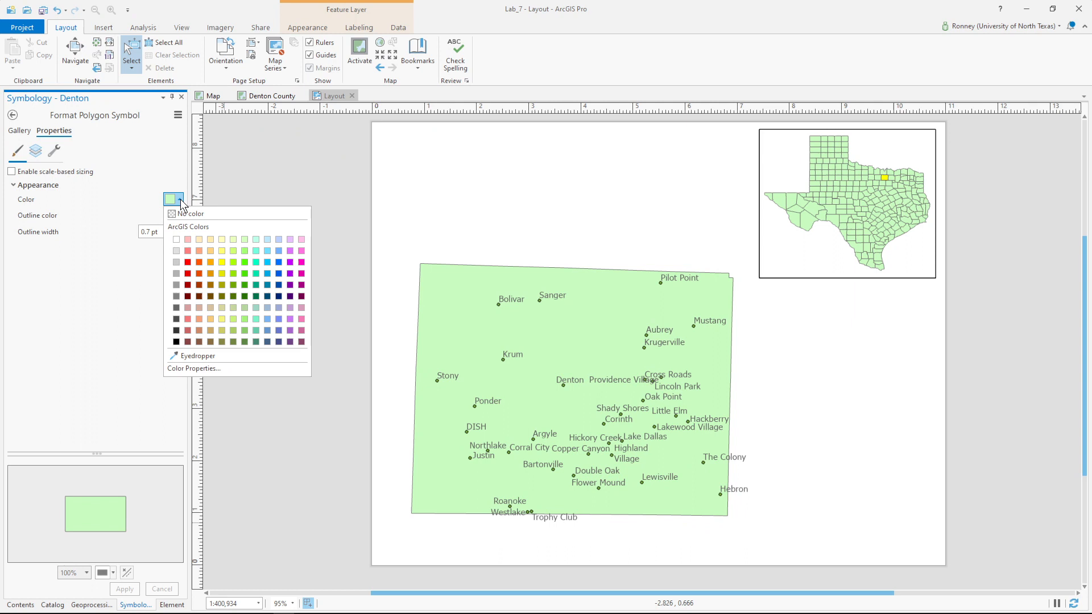
pyautogui.click(221, 263)
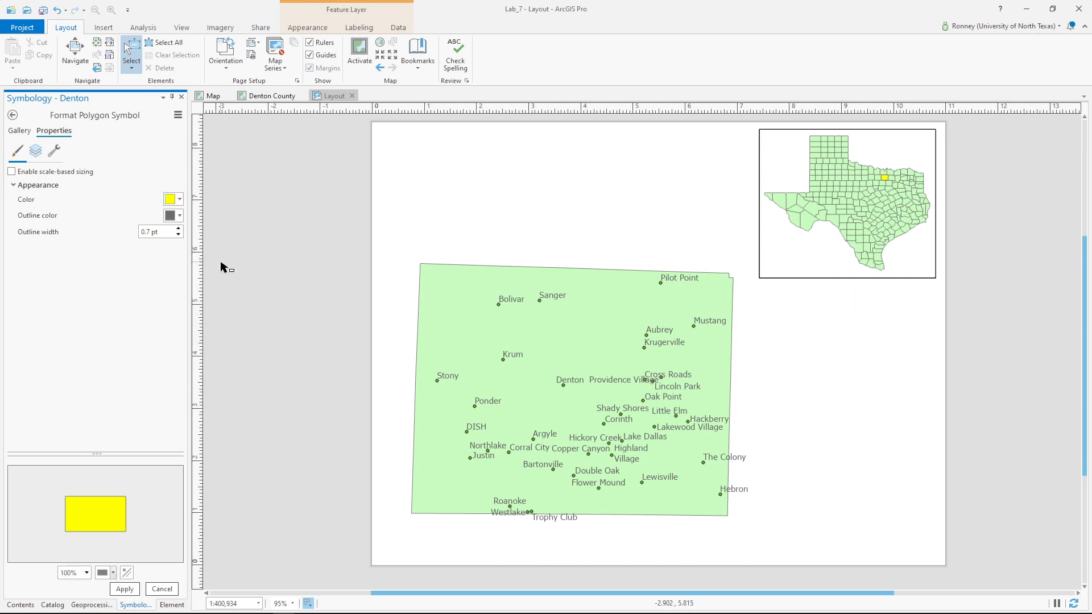
pyautogui.click(124, 588)
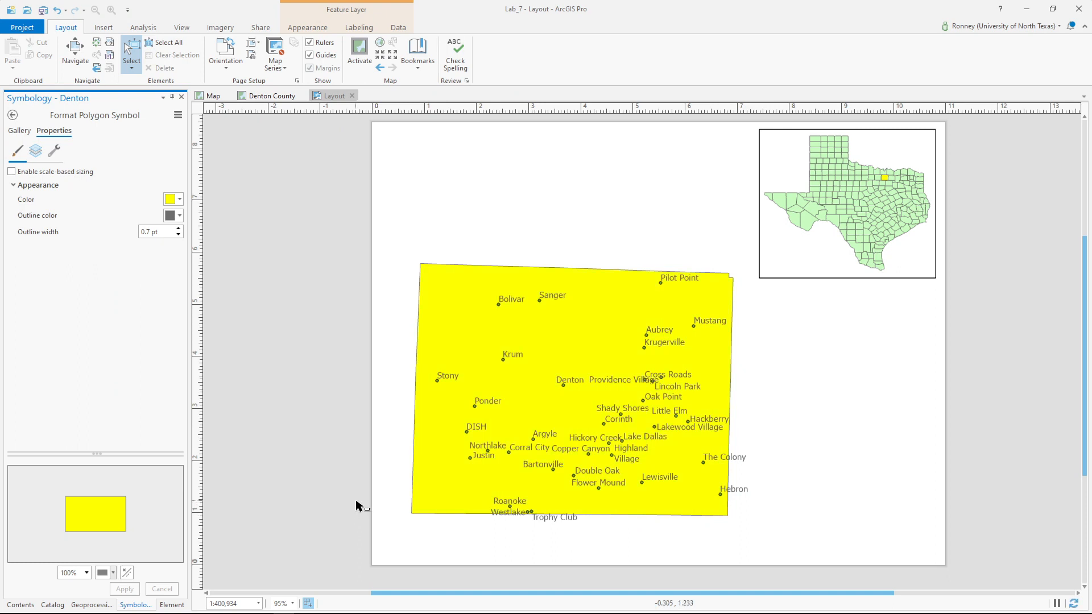
pyautogui.click(19, 605)
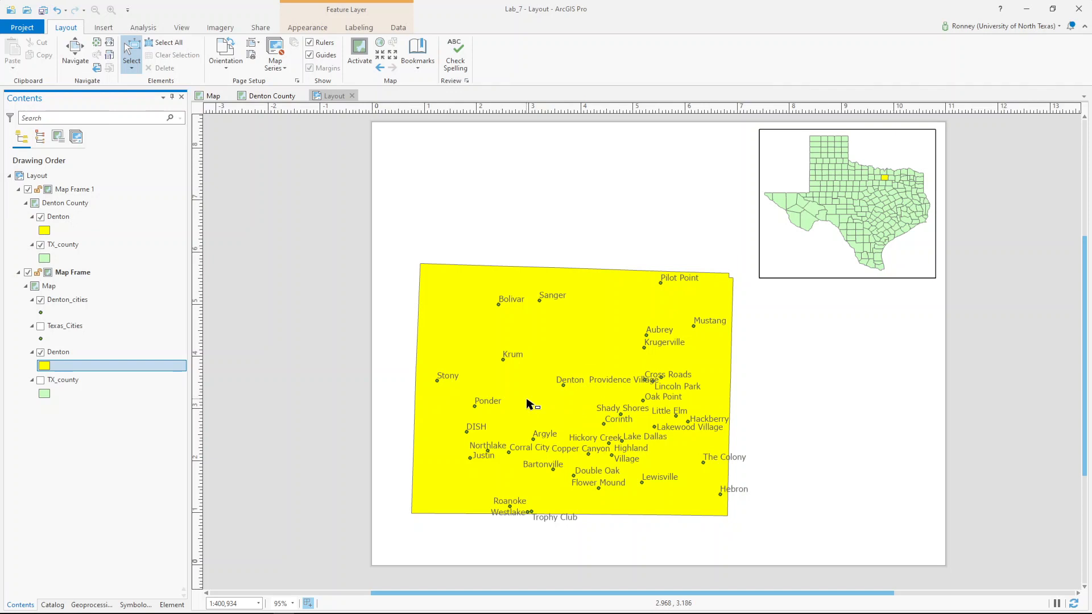
# - Set the Denton layer's label field to CNTY_NM
pyautogui.click(354, 27)
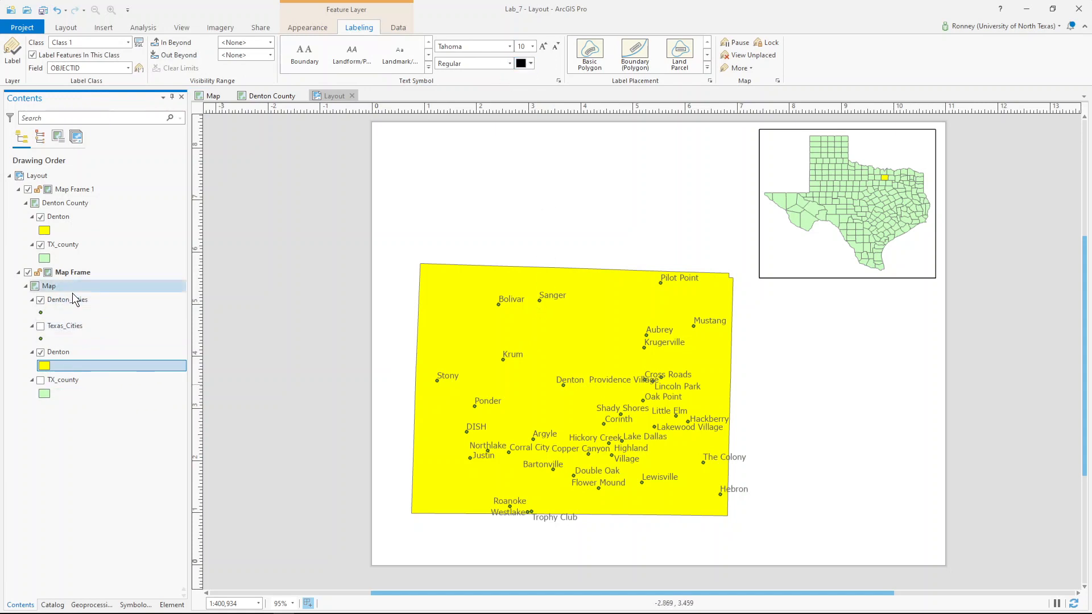
pyautogui.click(128, 67)
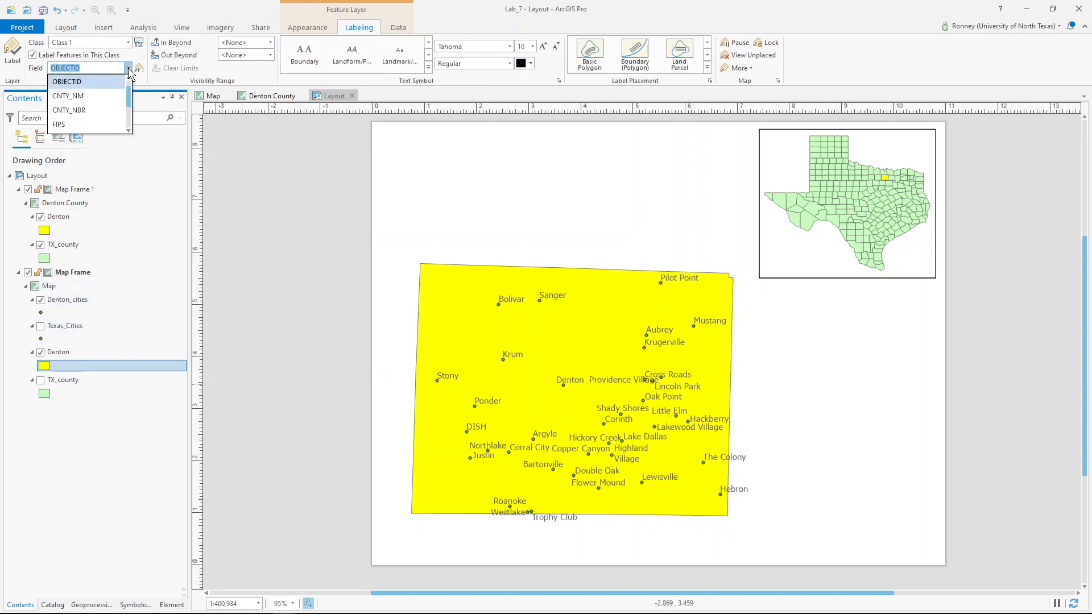
pyautogui.click(97, 97)
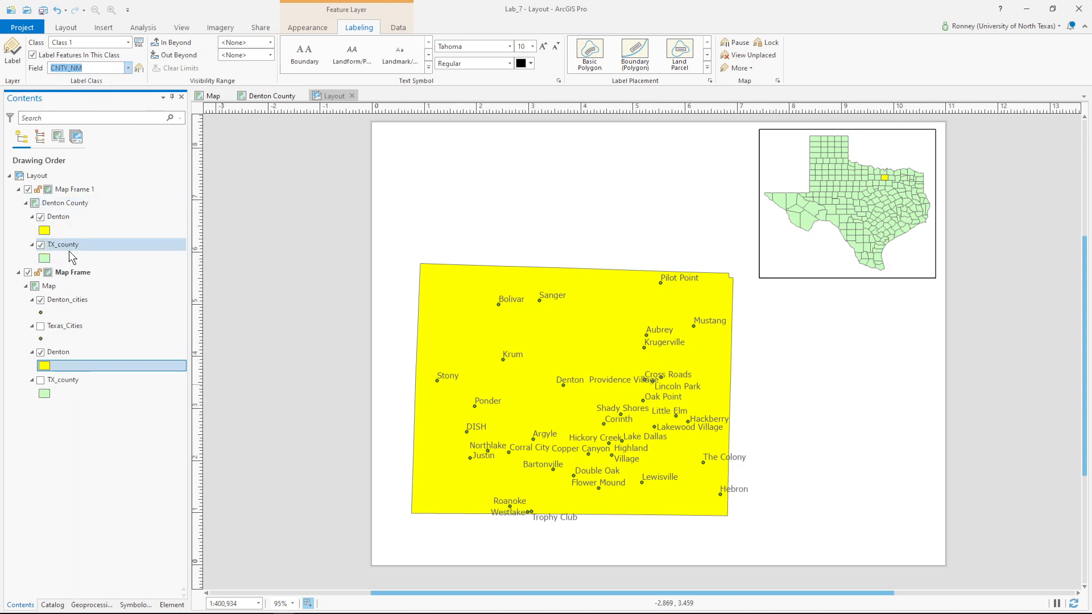
# - Make the Denton_cities label text black
pyautogui.click(72, 300)
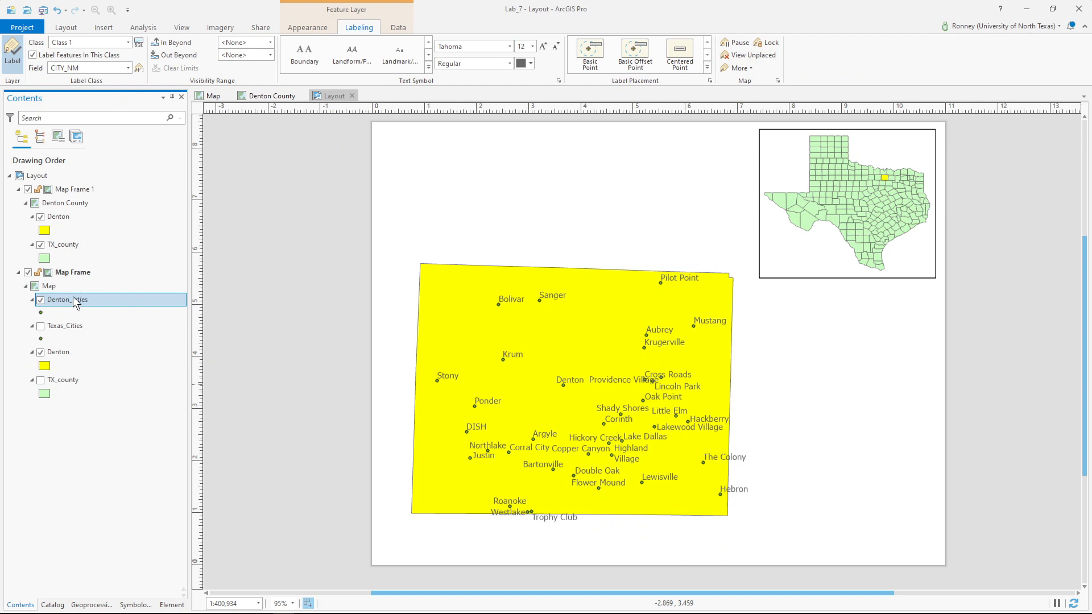
pyautogui.click(529, 64)
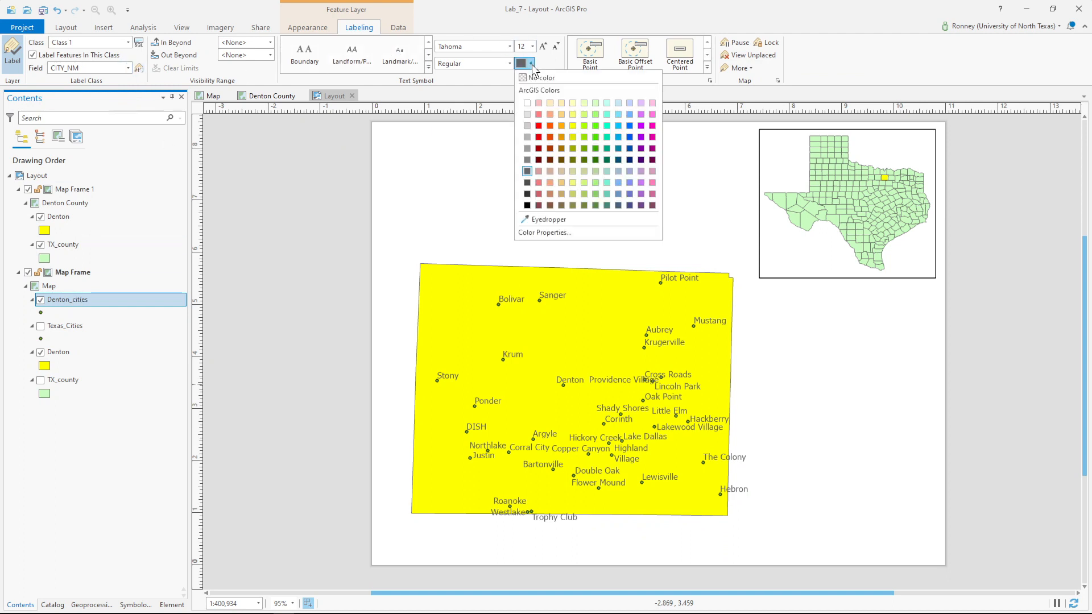
pyautogui.click(527, 206)
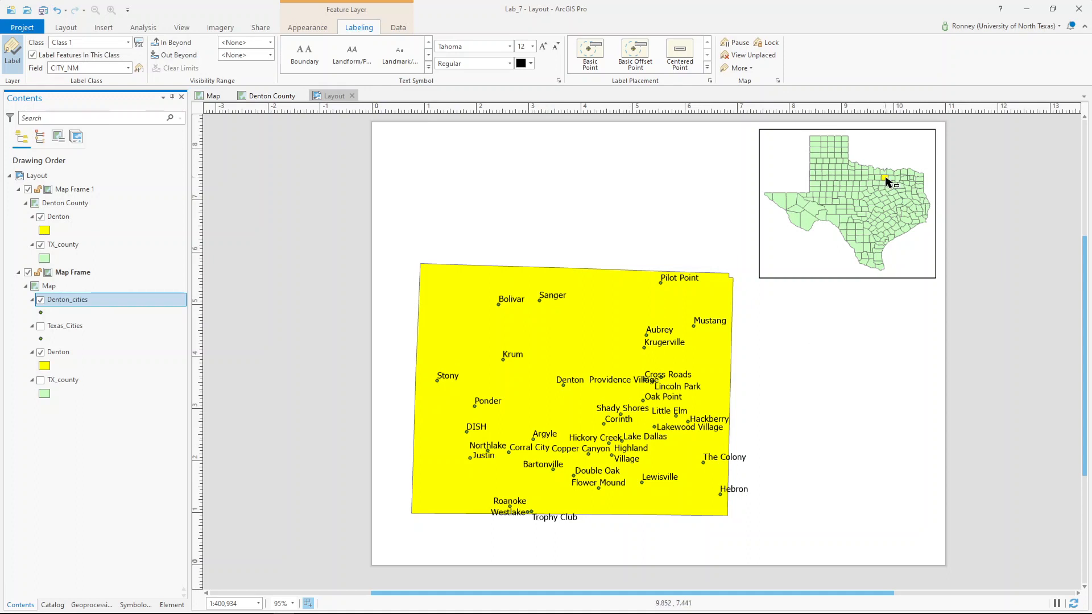
pyautogui.click(44, 366)
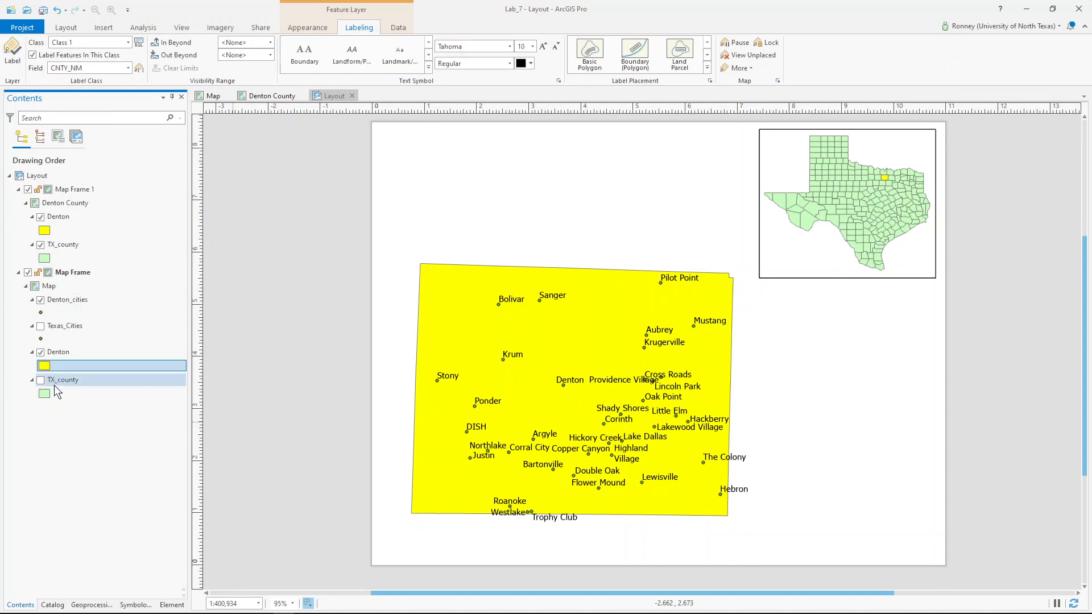
# - Fill Denton County blue on the main map
pyautogui.click(180, 199)
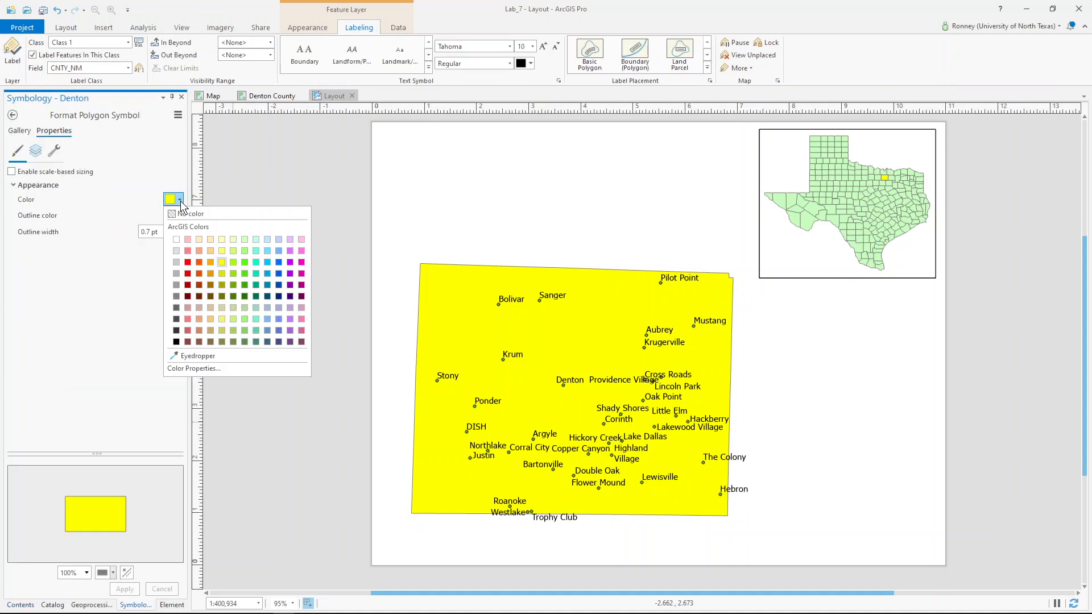
pyautogui.click(279, 274)
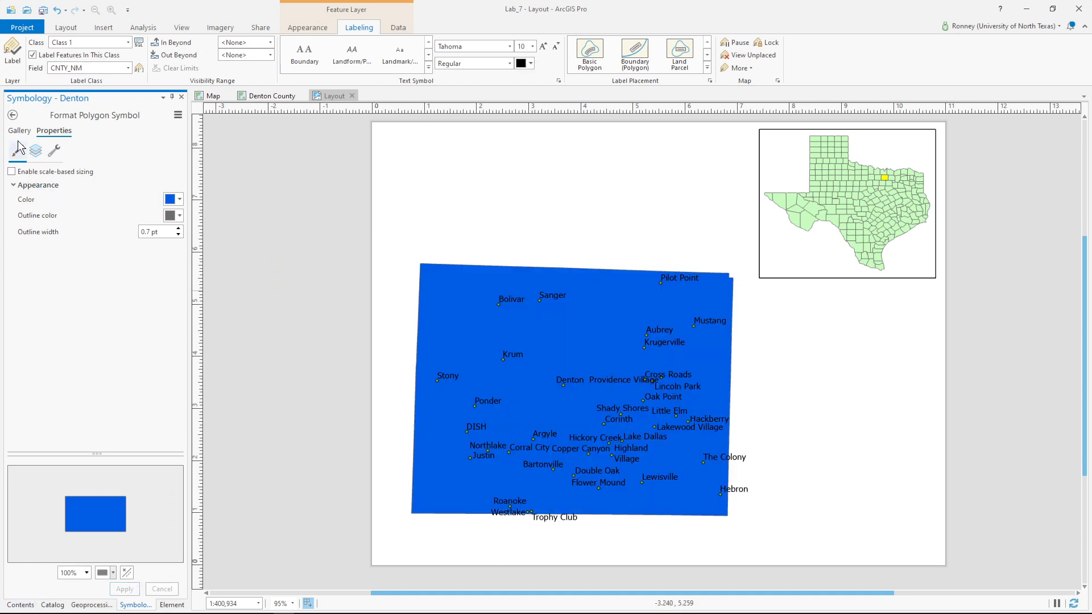
pyautogui.click(13, 114)
pyautogui.click(23, 601)
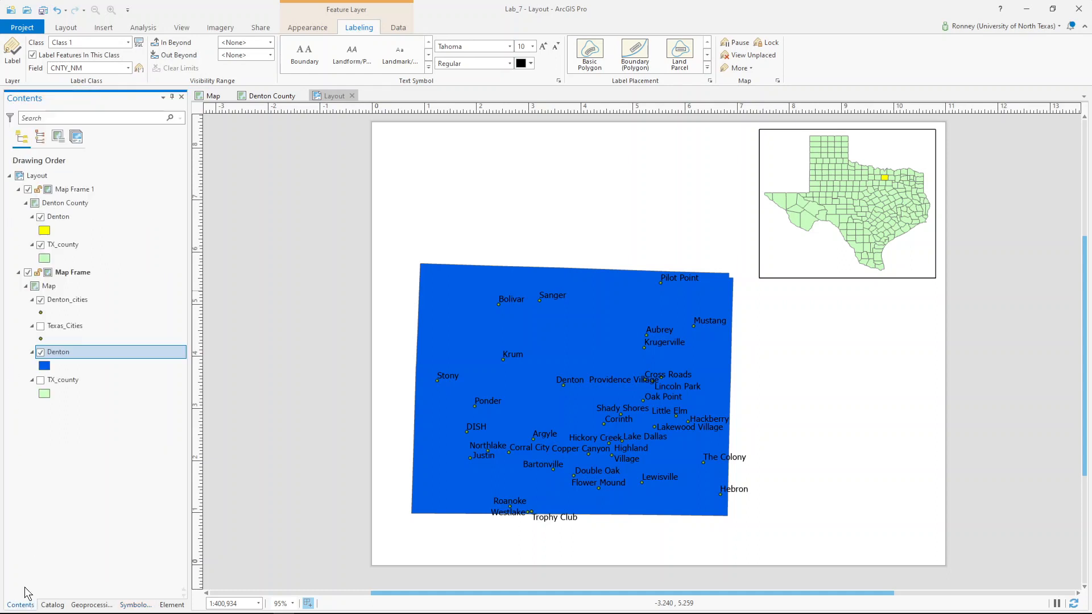
# - Change the inset's Denton County fill from yellow to blue and apply it
pyautogui.click(48, 230)
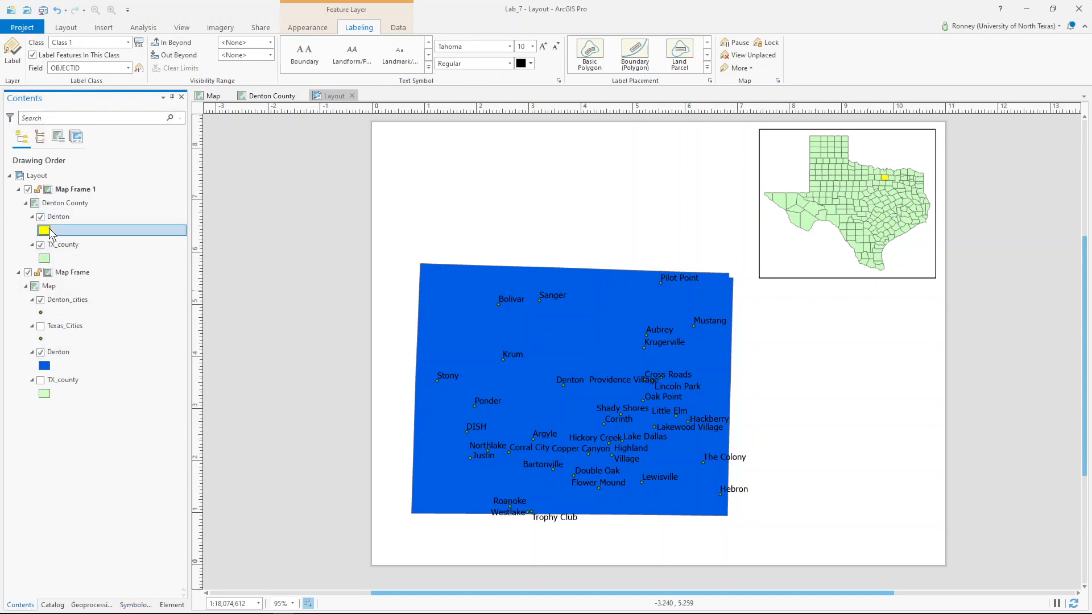
pyautogui.click(174, 201)
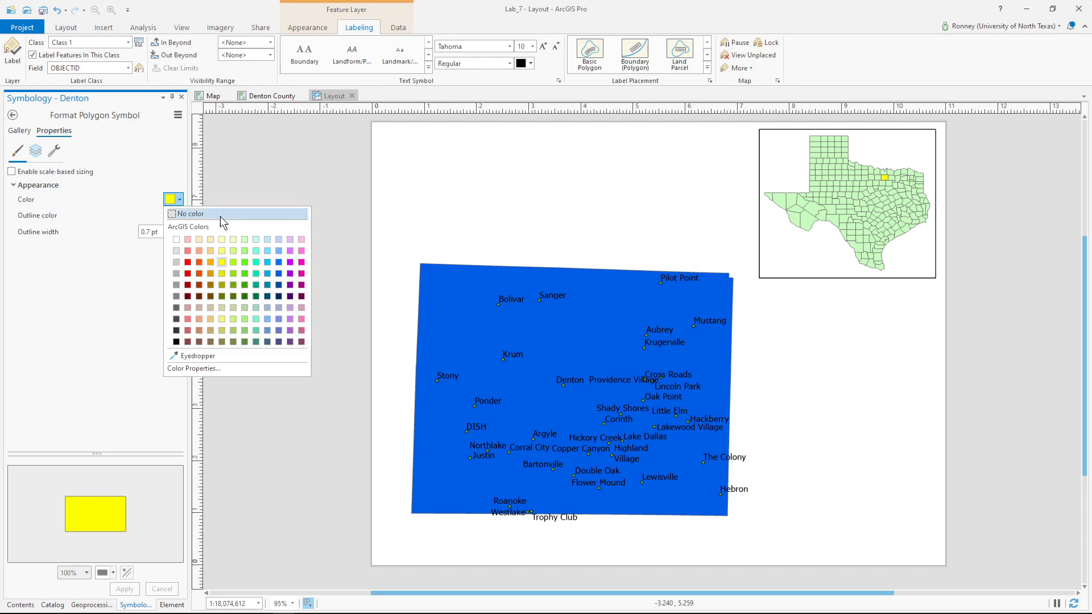
pyautogui.click(280, 263)
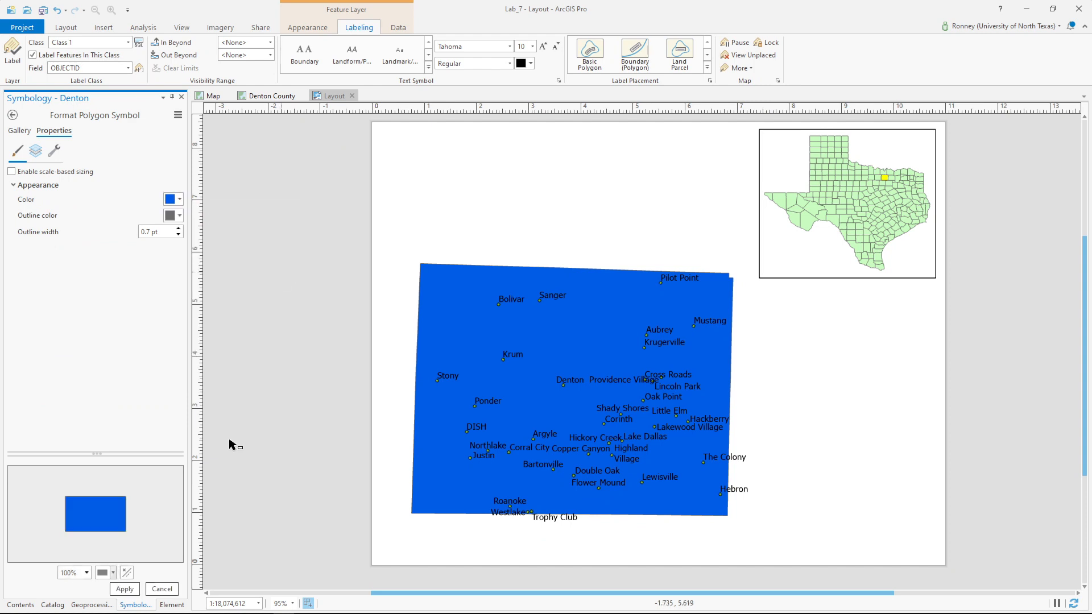
pyautogui.click(126, 590)
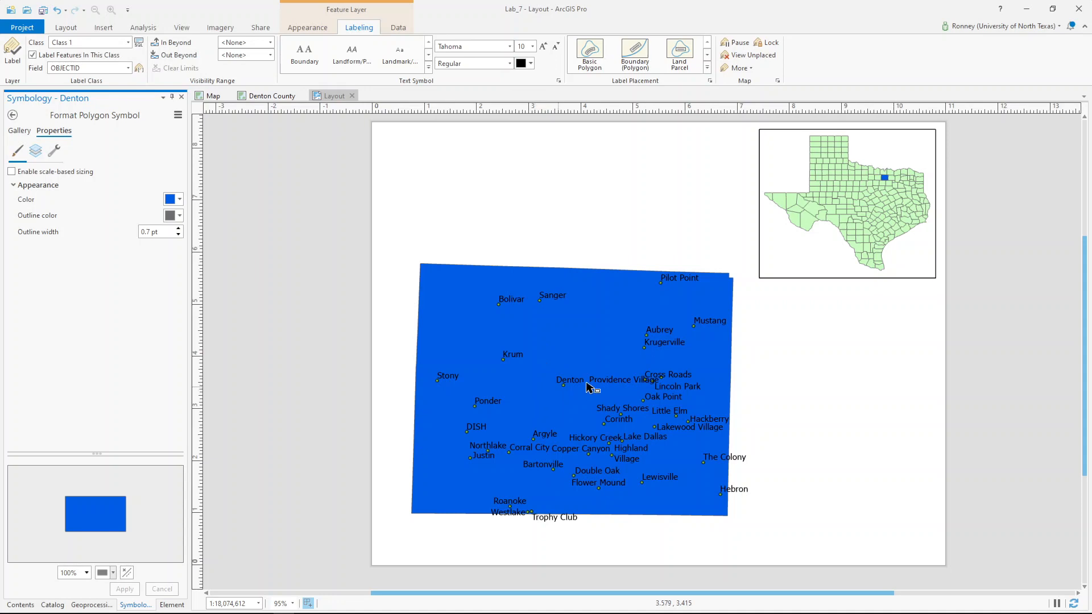
# - After trying light grey and white, set the Denton_cities label color to dark grey
pyautogui.click(532, 64)
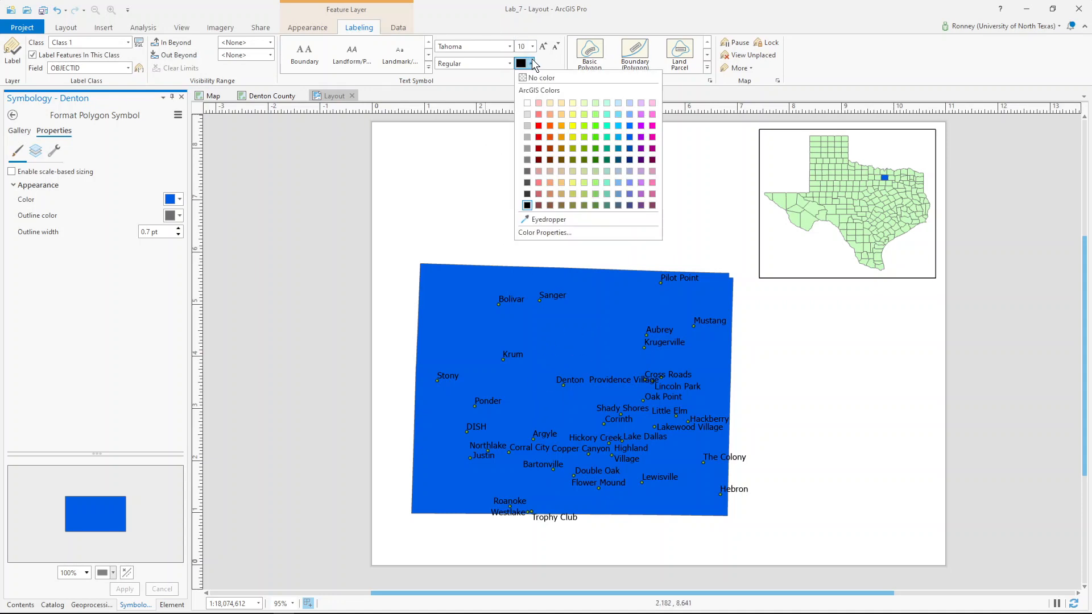
pyautogui.click(527, 114)
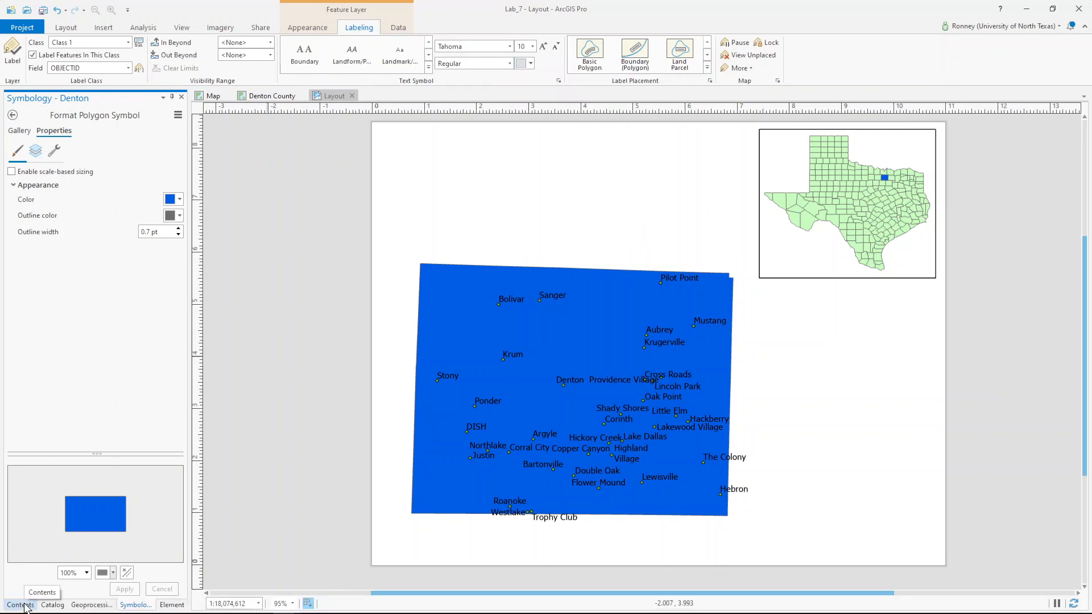
pyautogui.click(20, 605)
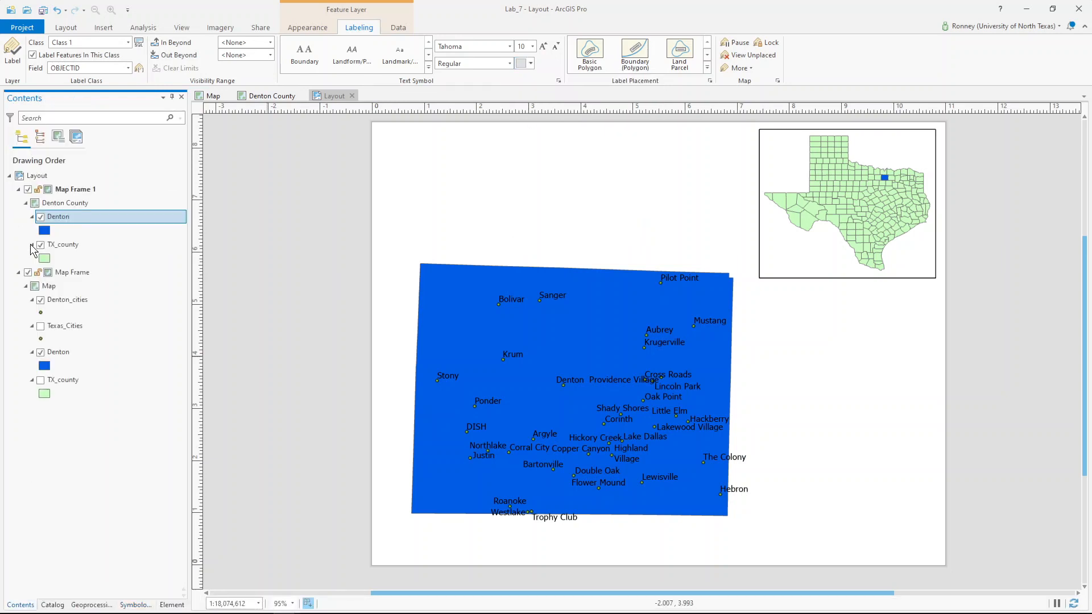
pyautogui.click(73, 300)
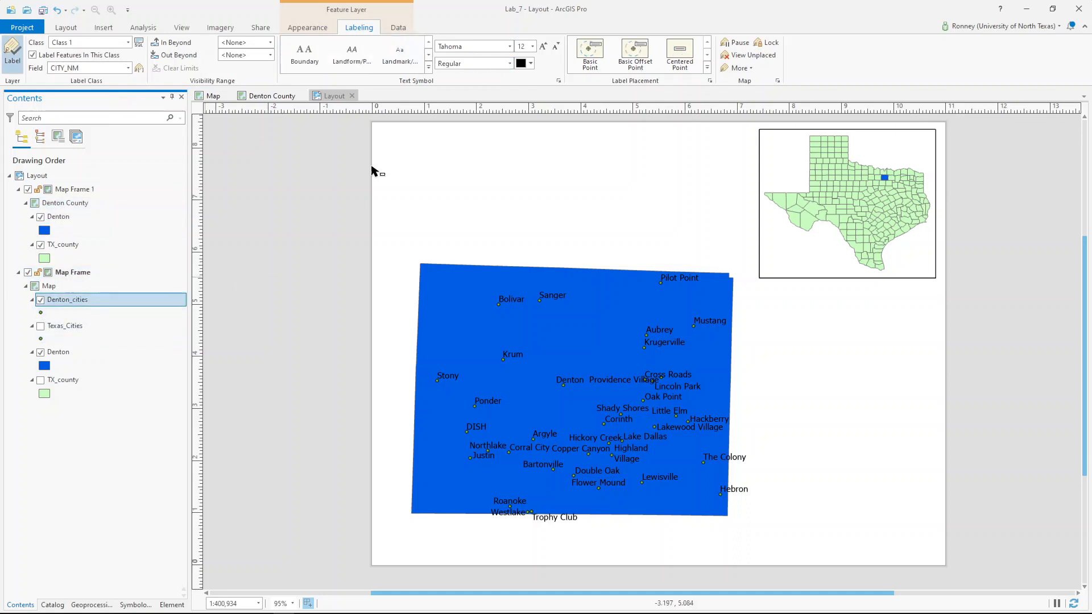
pyautogui.click(530, 63)
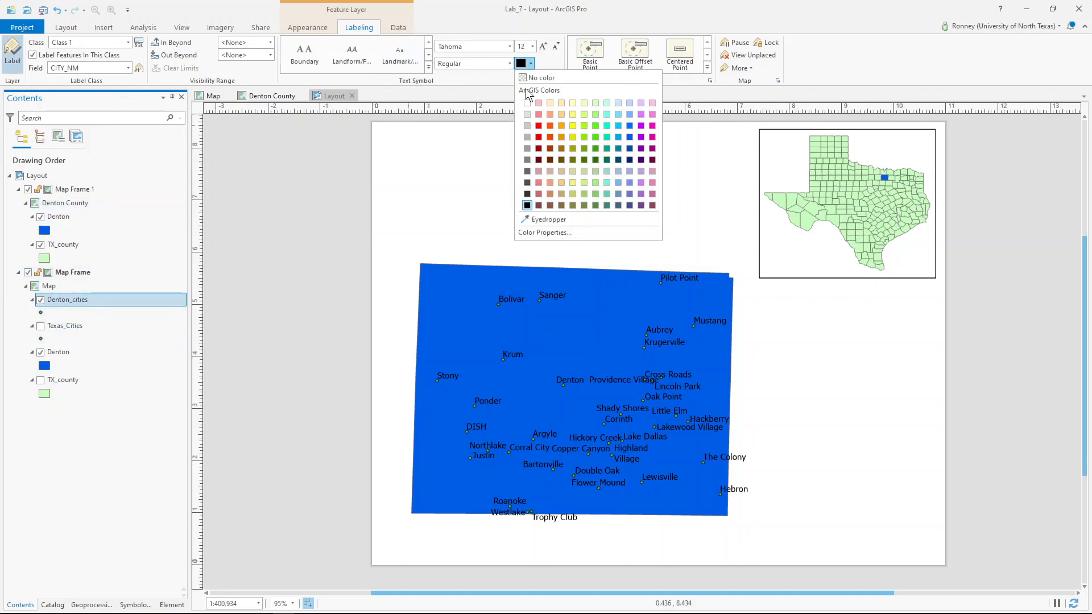
pyautogui.click(527, 121)
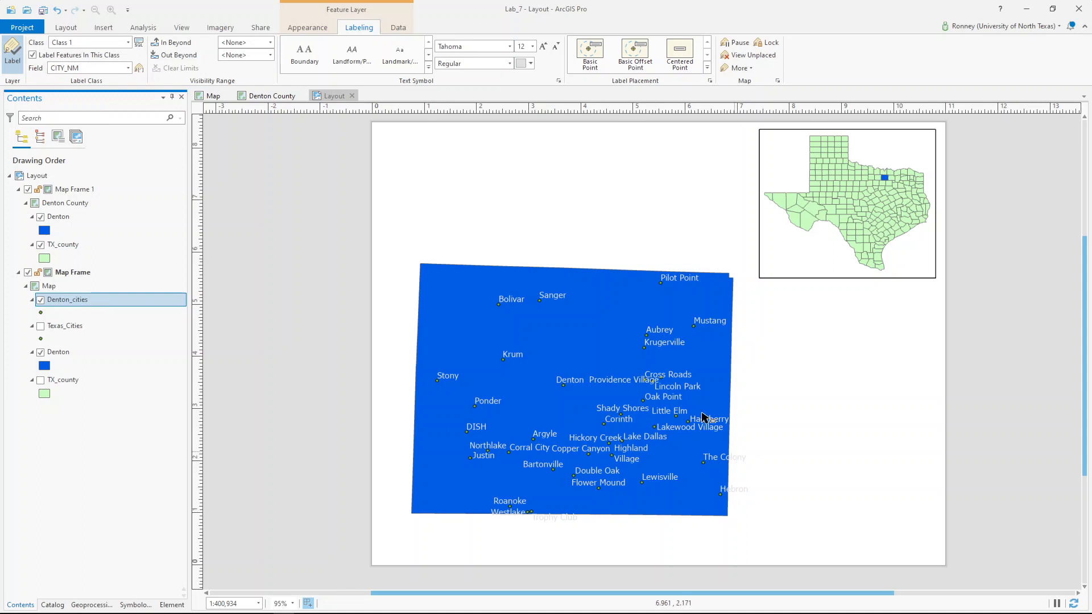
pyautogui.click(530, 63)
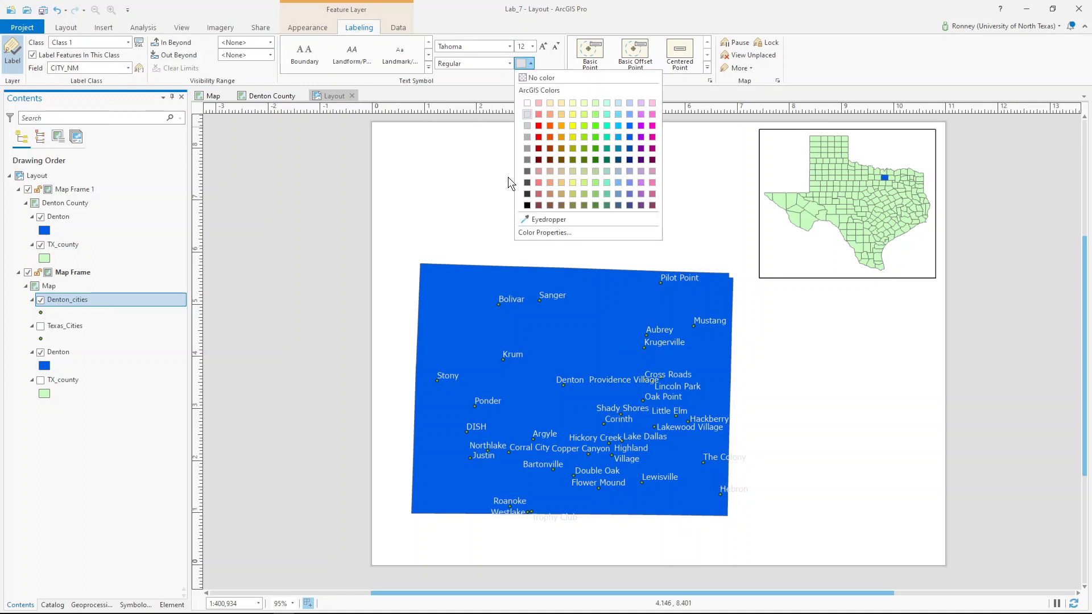
pyautogui.click(527, 170)
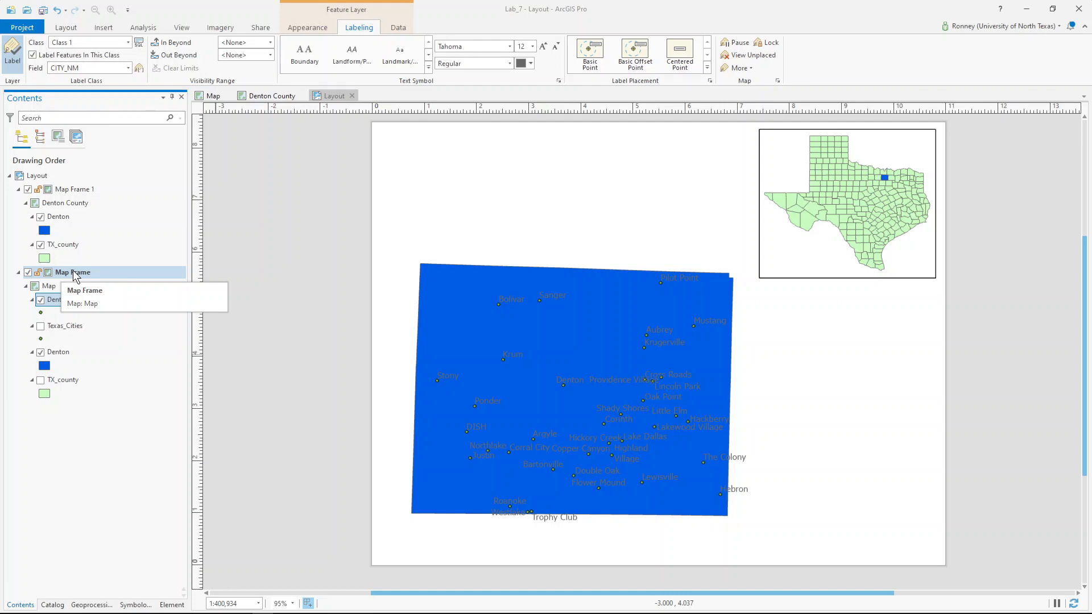
pyautogui.click(69, 189)
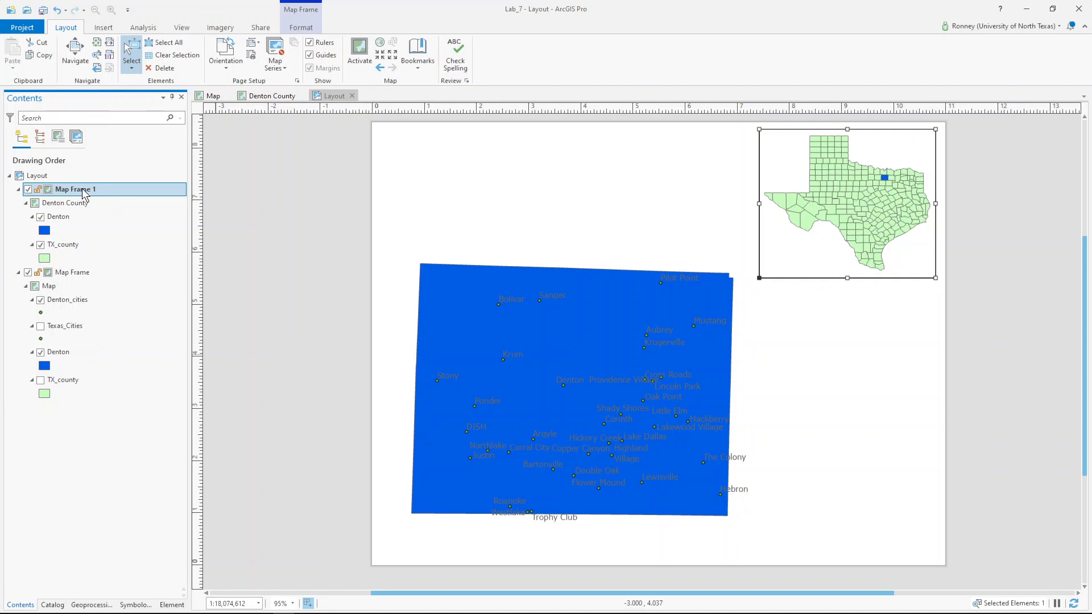
pyautogui.click(543, 343)
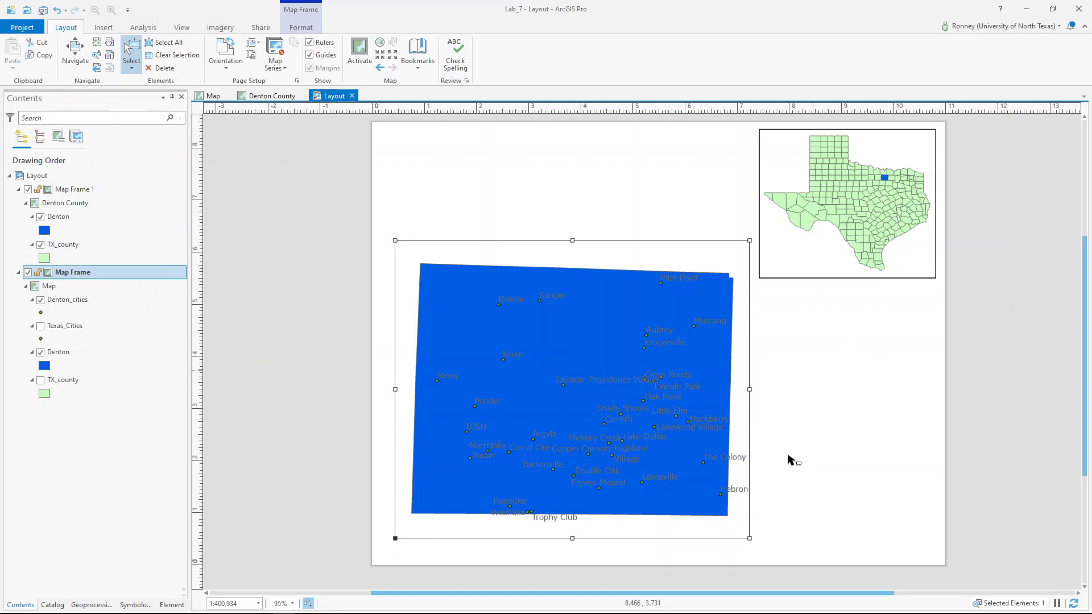
pyautogui.click(830, 192)
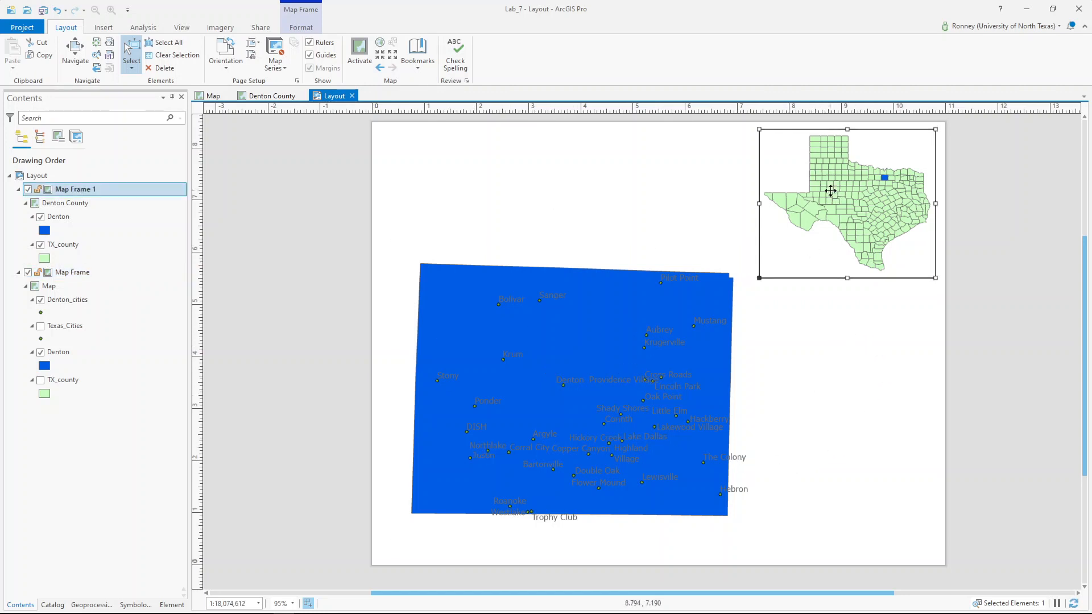
pyautogui.click(465, 212)
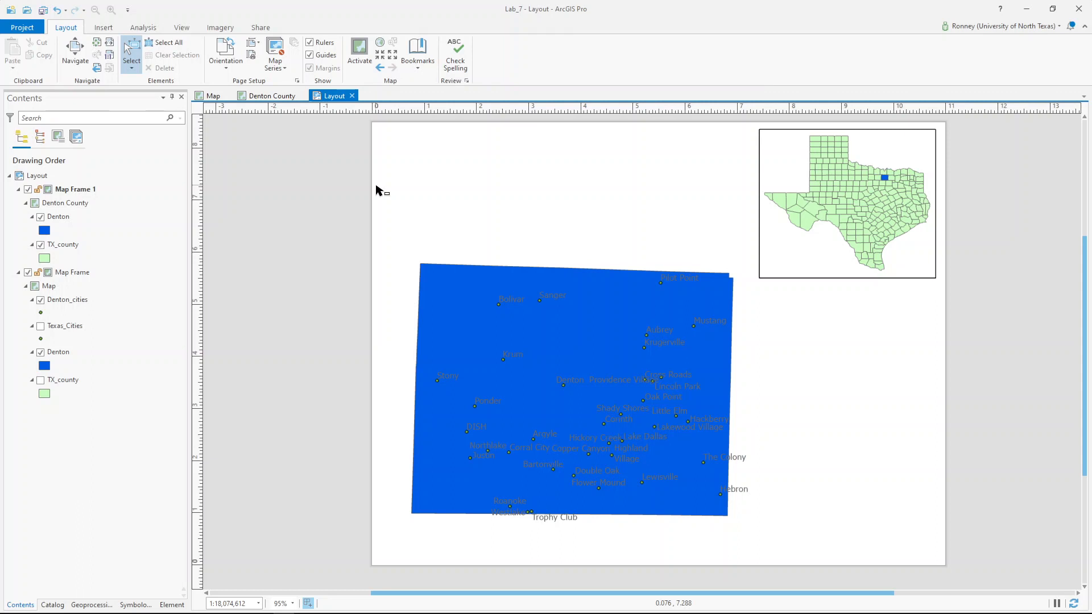
pyautogui.click(878, 193)
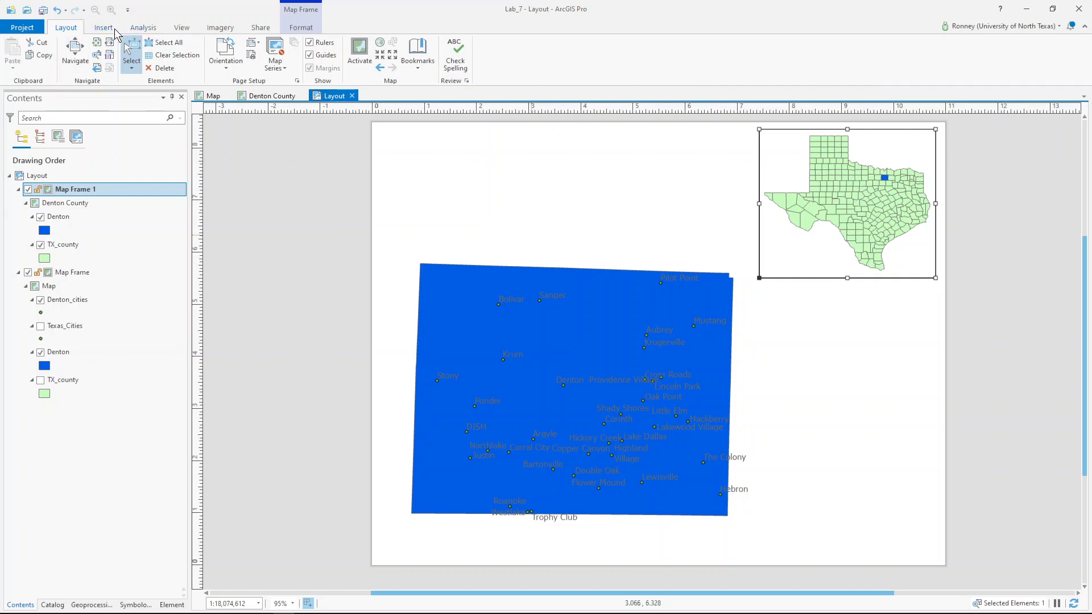
# - Insert a legend on the layout to the right of the Denton map
pyautogui.click(104, 29)
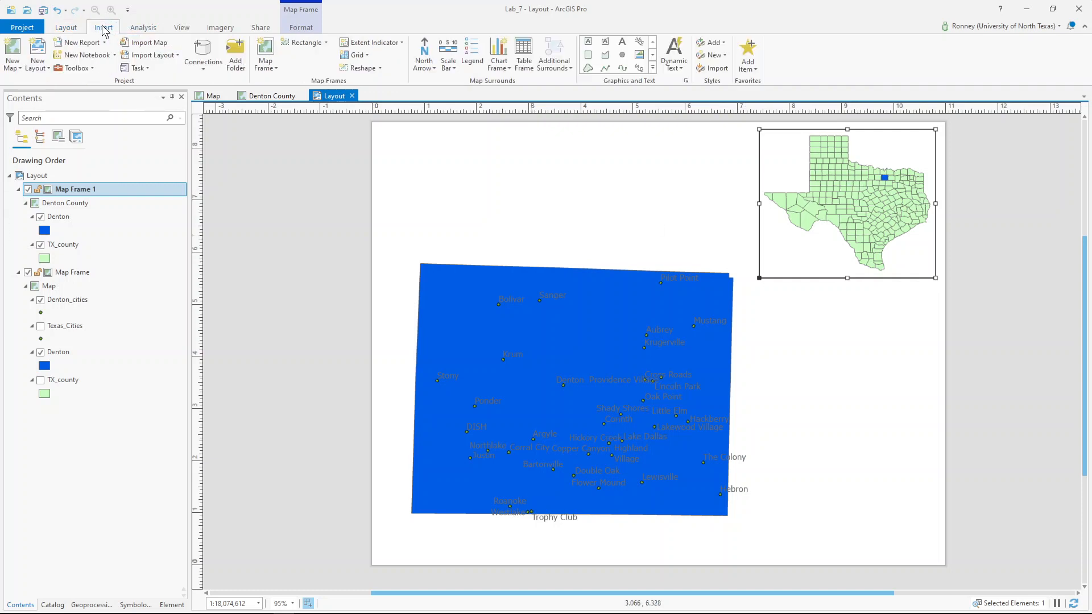
pyautogui.click(481, 53)
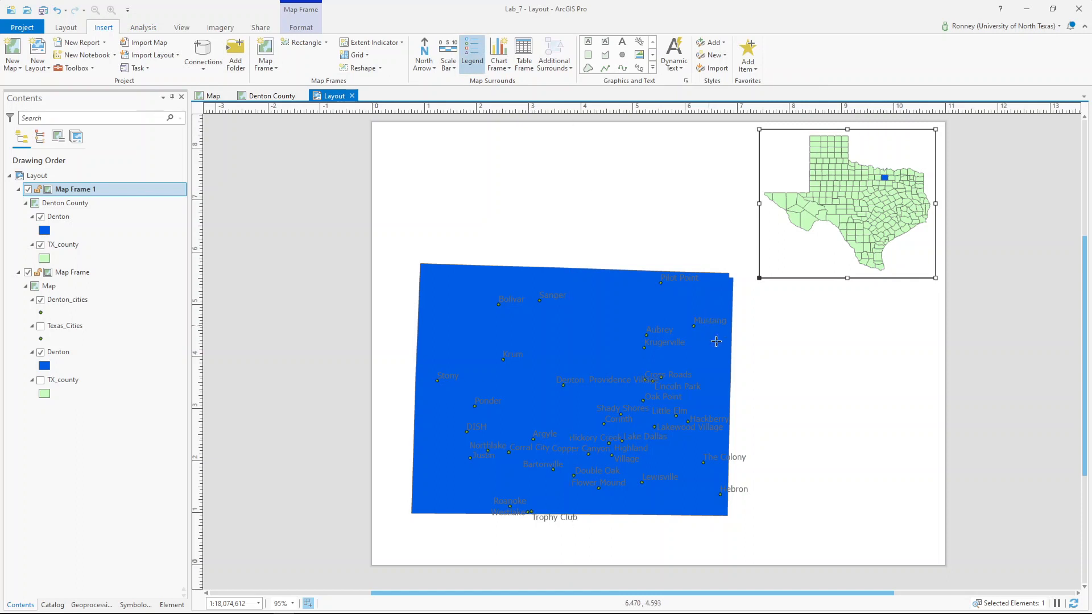
pyautogui.click(788, 342)
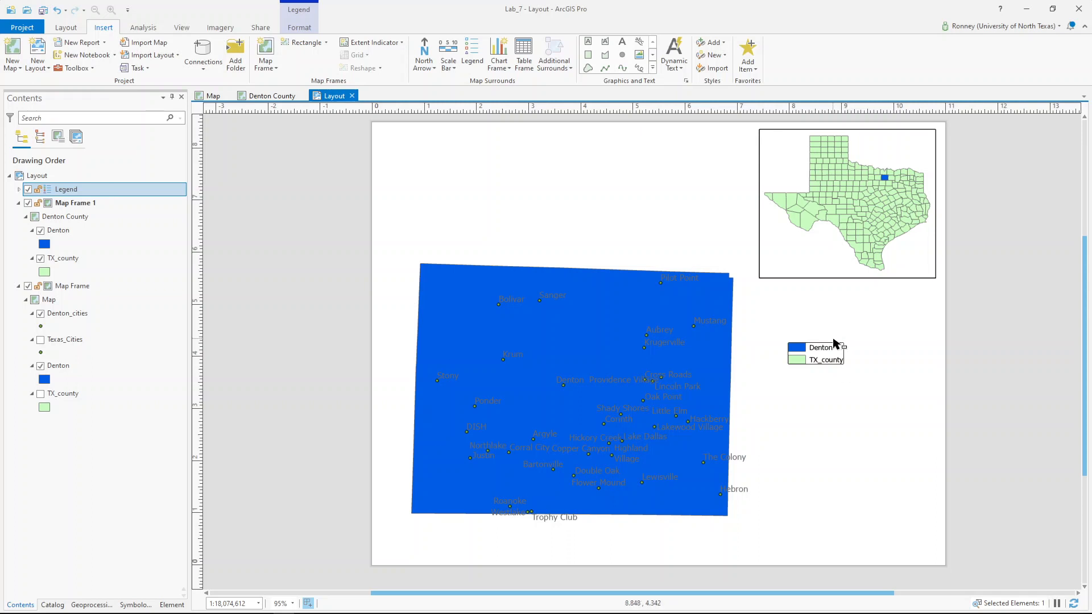
# - Rename the inset's Denton layer to 'Denton County'
pyautogui.click(66, 229)
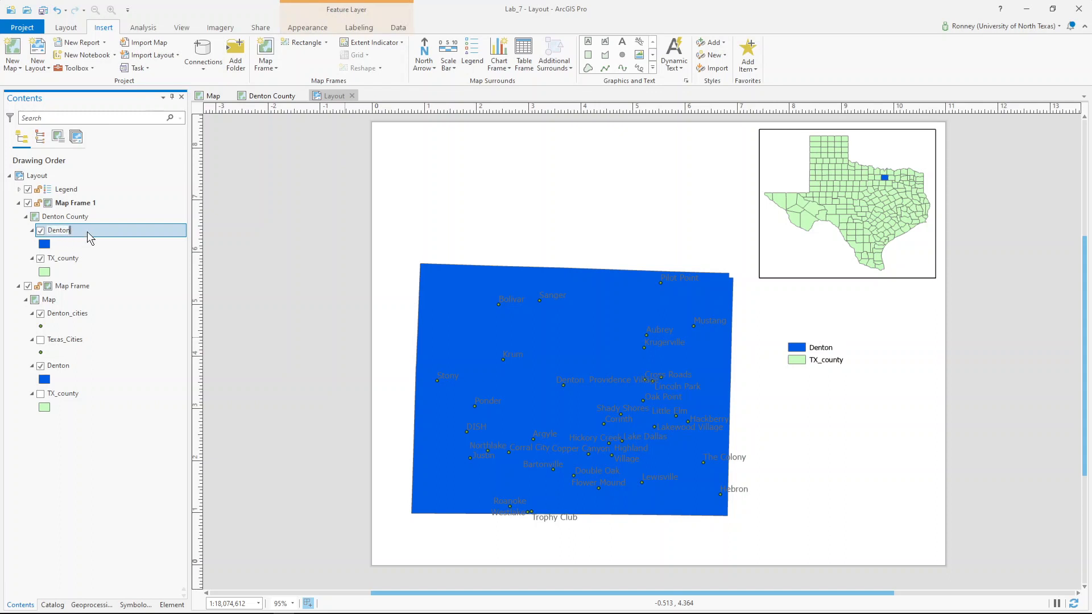
pyautogui.write('County')
pyautogui.press('Return')
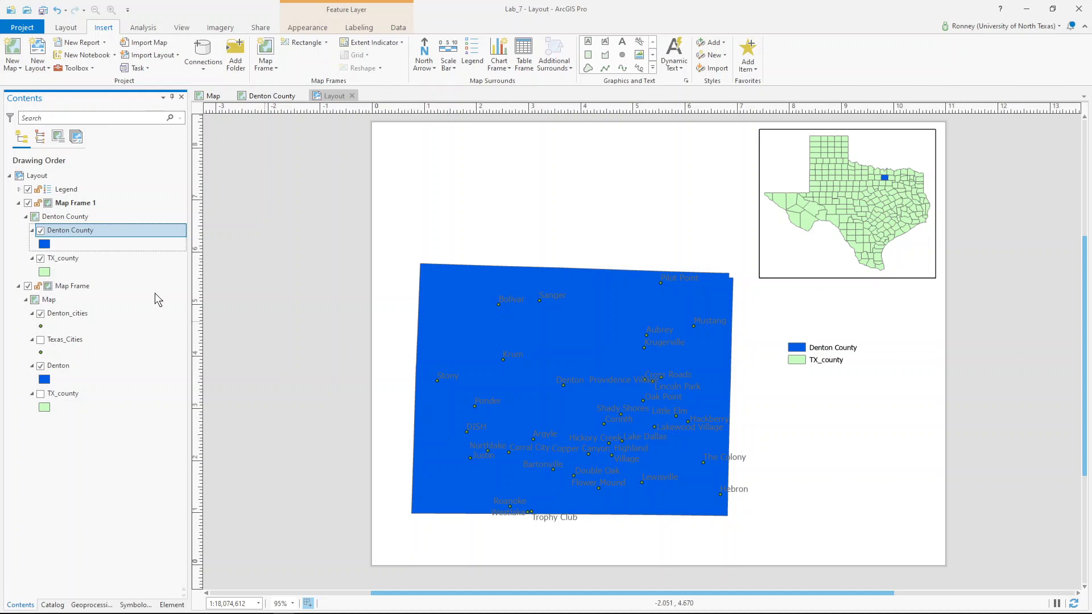
# - Rename TX_county to 'Texas Counties' and move the legend down and to the right
pyautogui.click(77, 261)
pyautogui.click(66, 258)
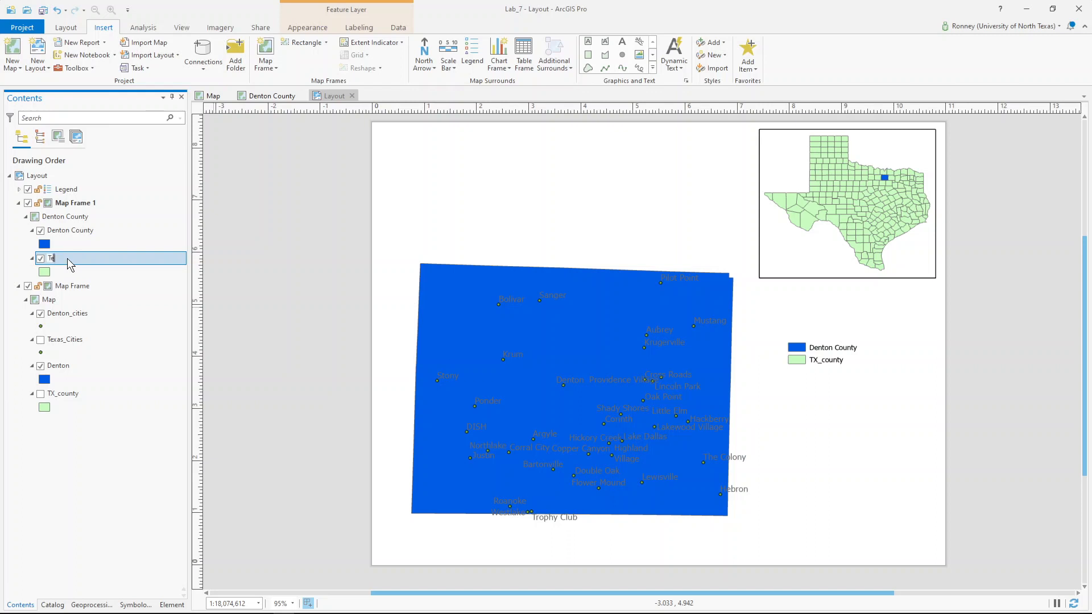
pyautogui.write('Texas Counties')
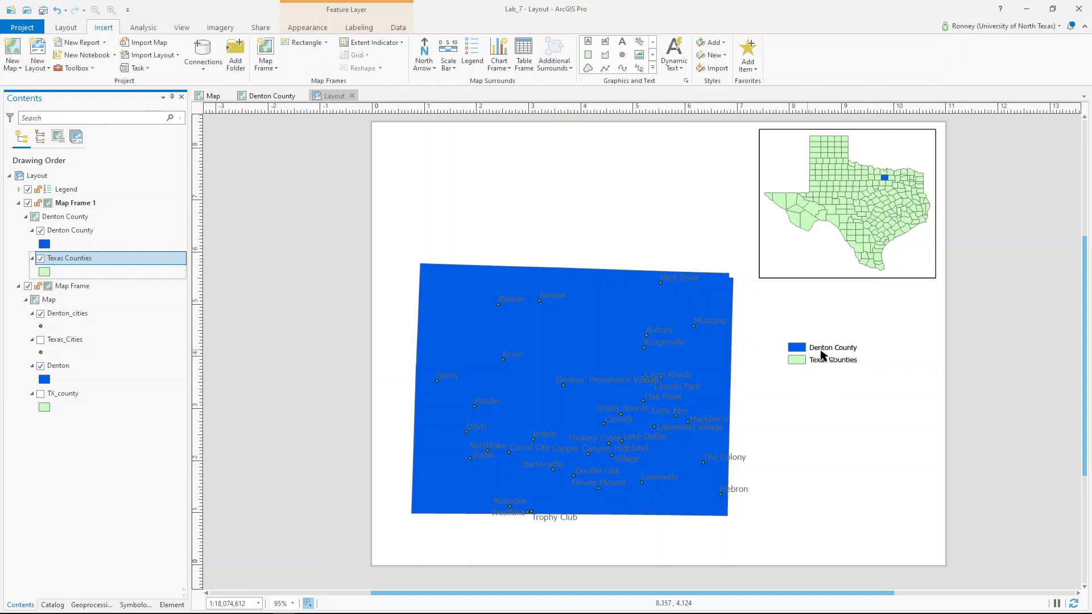
pyautogui.moveTo(814, 357); pyautogui.dragTo(888, 411)
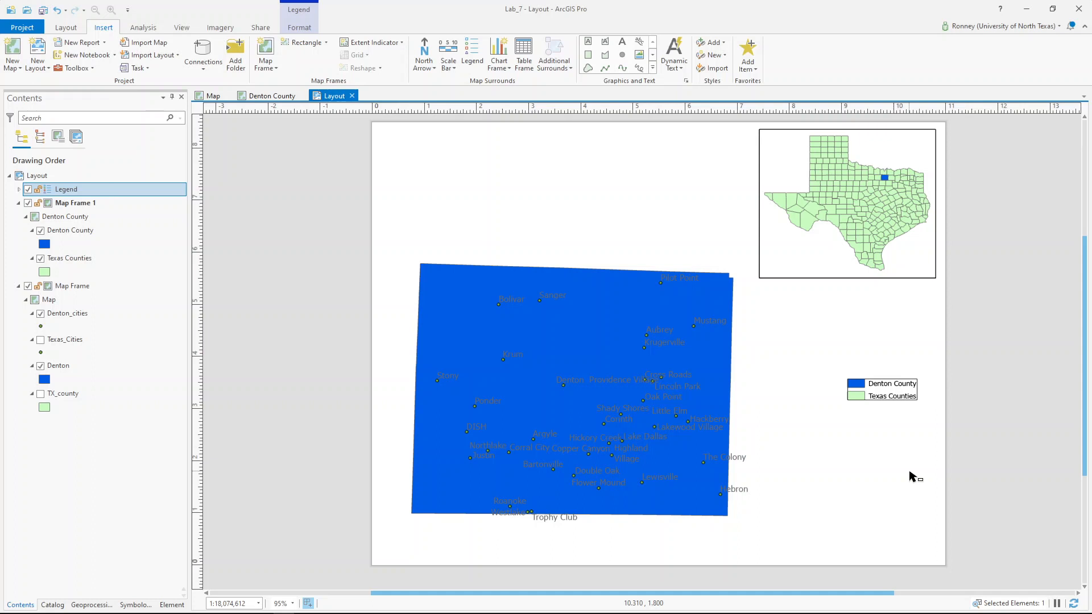
# - Move the Texas inset frame to the page's top left and the Denton map to the upper right
pyautogui.click(850, 210)
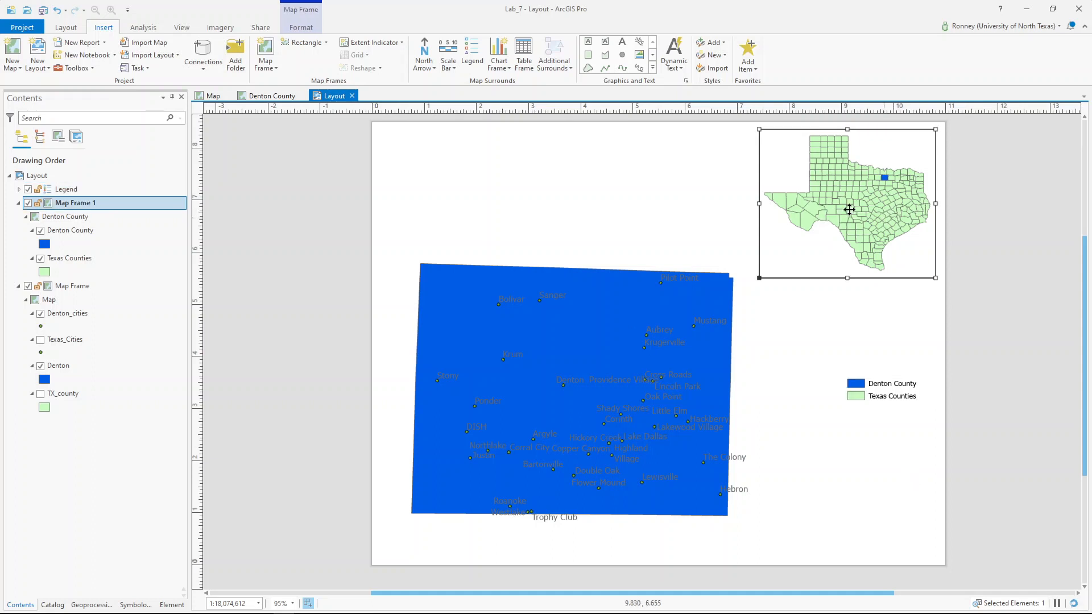
pyautogui.moveTo(868, 192); pyautogui.dragTo(505, 195)
pyautogui.moveTo(492, 400); pyautogui.dragTo(687, 295)
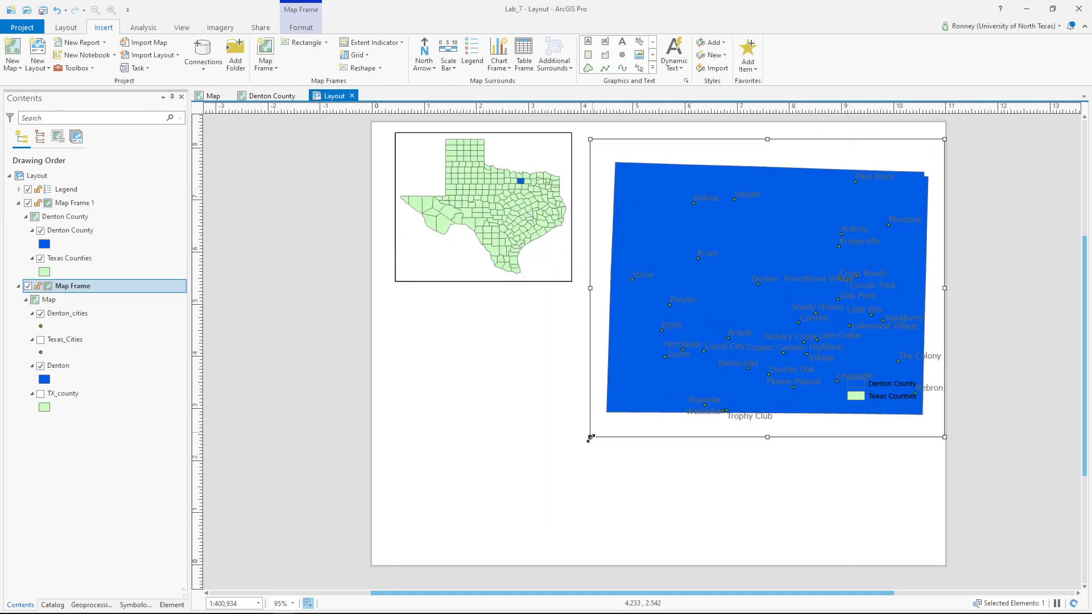
# - Enlarge the Denton map frame and settle it on the right side of the page
pyautogui.moveTo(591, 437); pyautogui.dragTo(484, 551)
pyautogui.moveTo(704, 385); pyautogui.dragTo(720, 417)
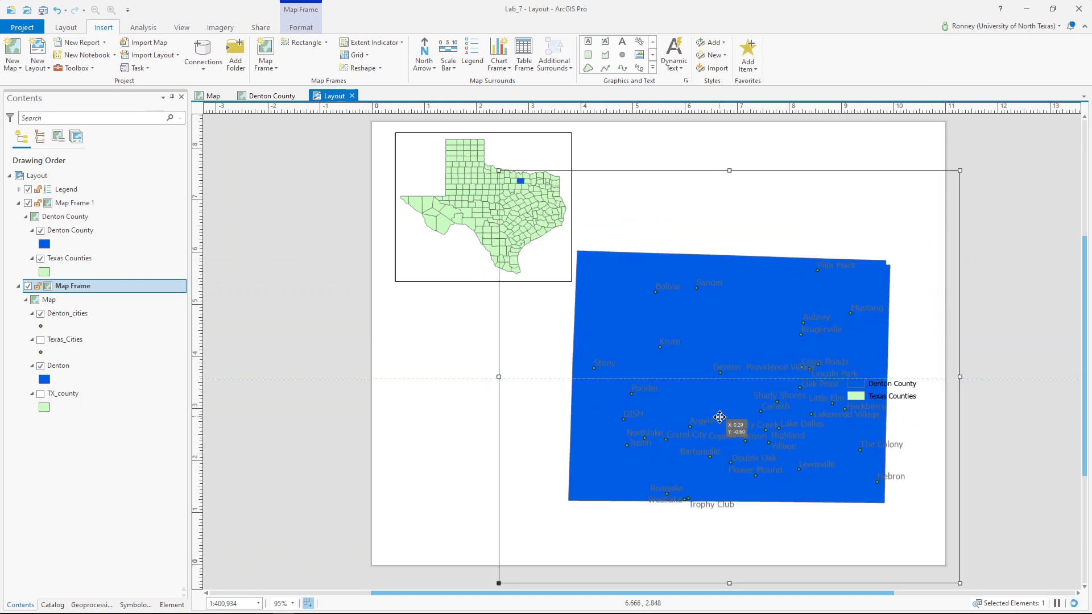
pyautogui.moveTo(720, 417); pyautogui.dragTo(736, 373)
# - Reposition the legend to the page's bottom-right corner beneath the Denton map
pyautogui.click(913, 393)
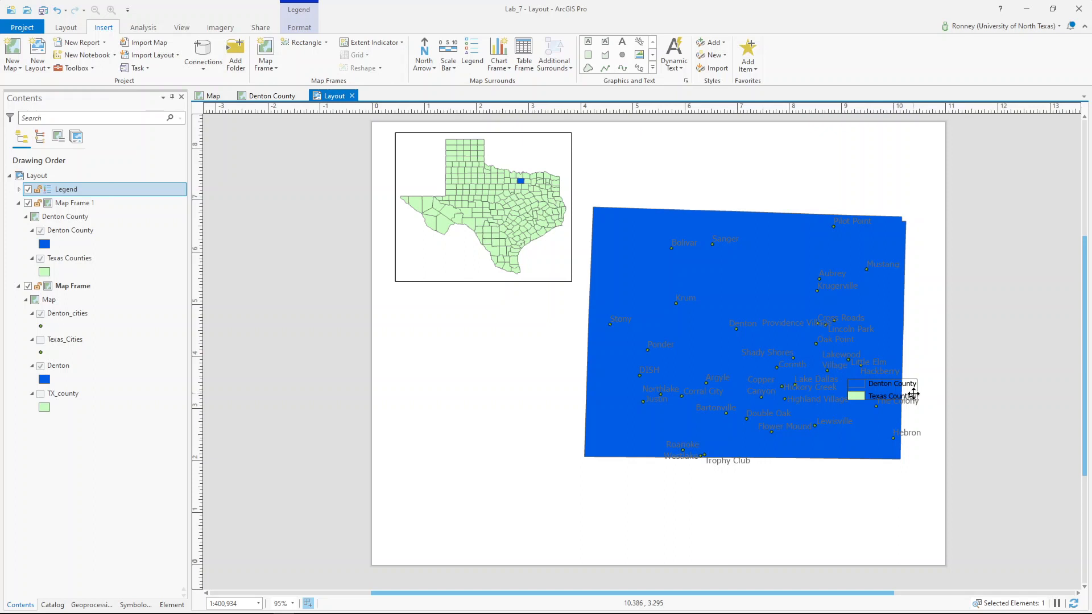
pyautogui.moveTo(913, 394); pyautogui.dragTo(445, 421)
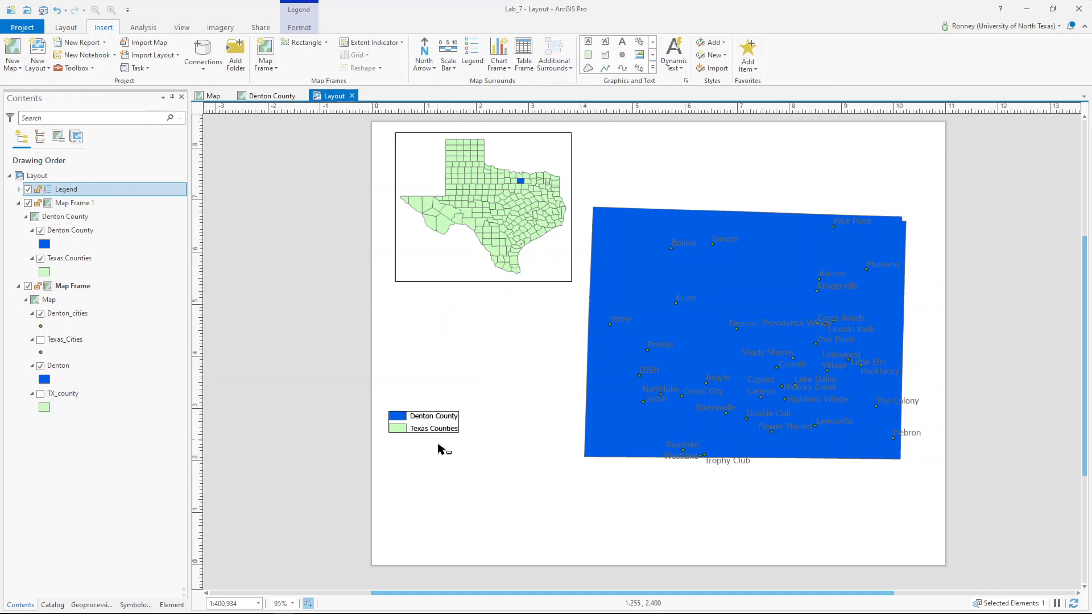
pyautogui.moveTo(413, 426); pyautogui.dragTo(874, 528)
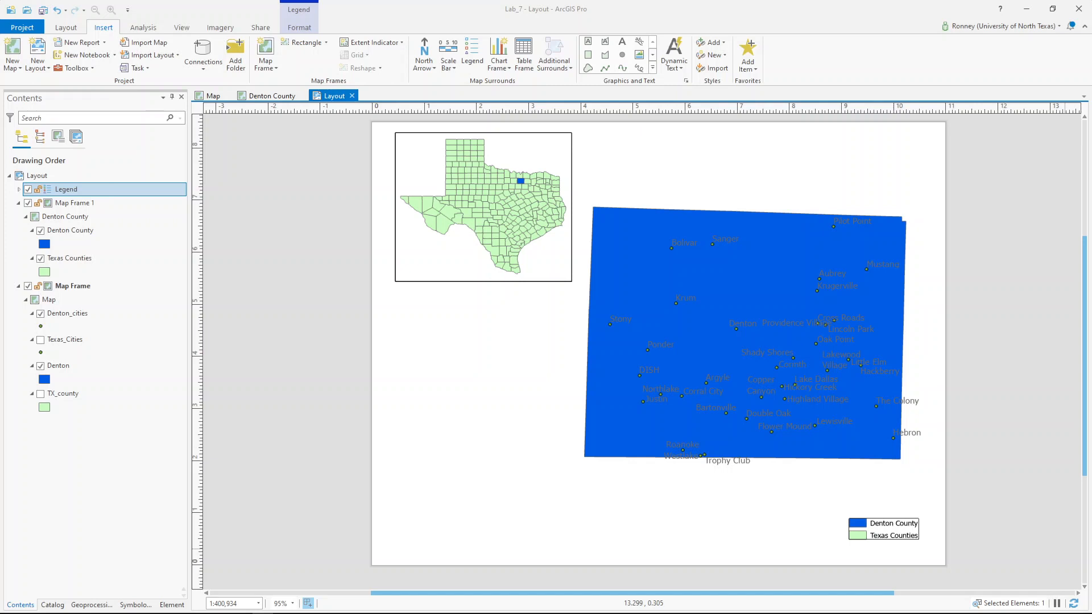
# - Open the Export Layout settings from the Share tab to export a JPEG
pyautogui.click(258, 29)
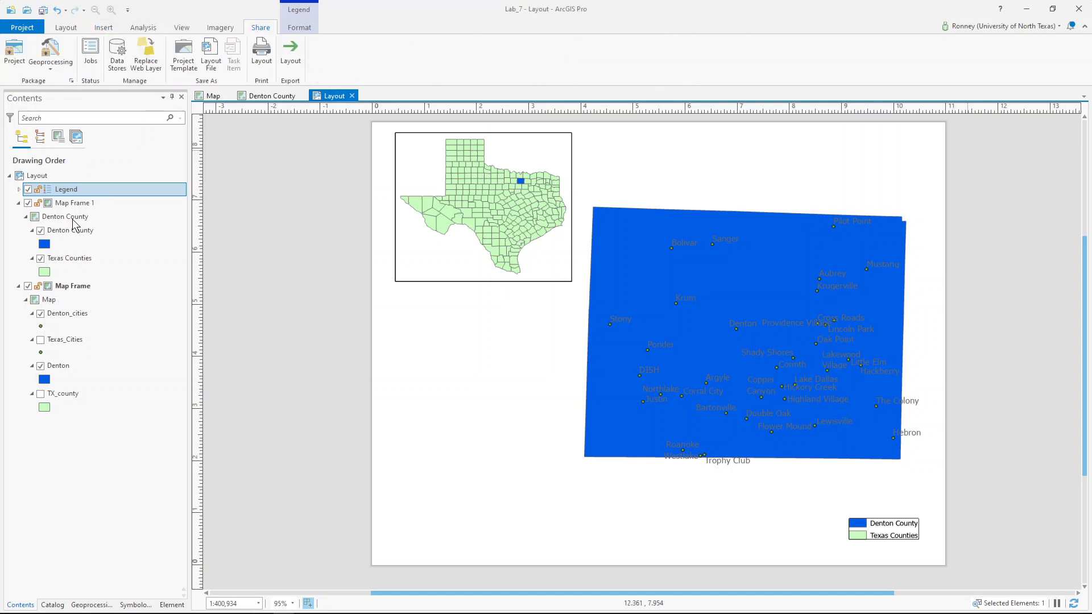
pyautogui.click(283, 57)
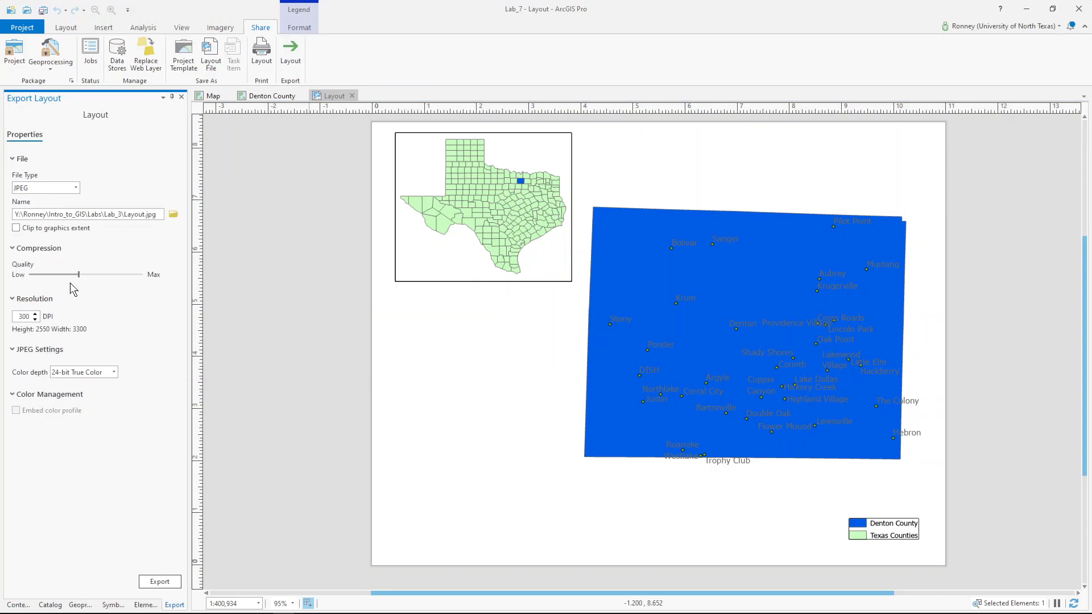